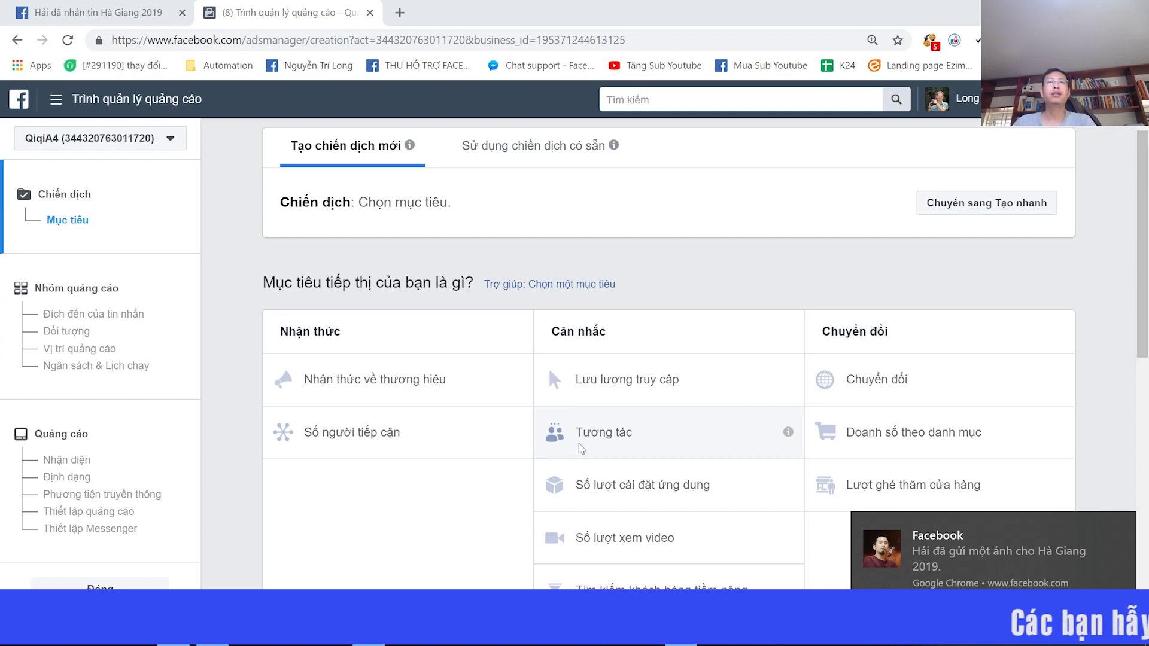
Step: Review the available marketing objectives and read the description of the Số người tiếp cận objective
scroll(395, 377, down, 1)
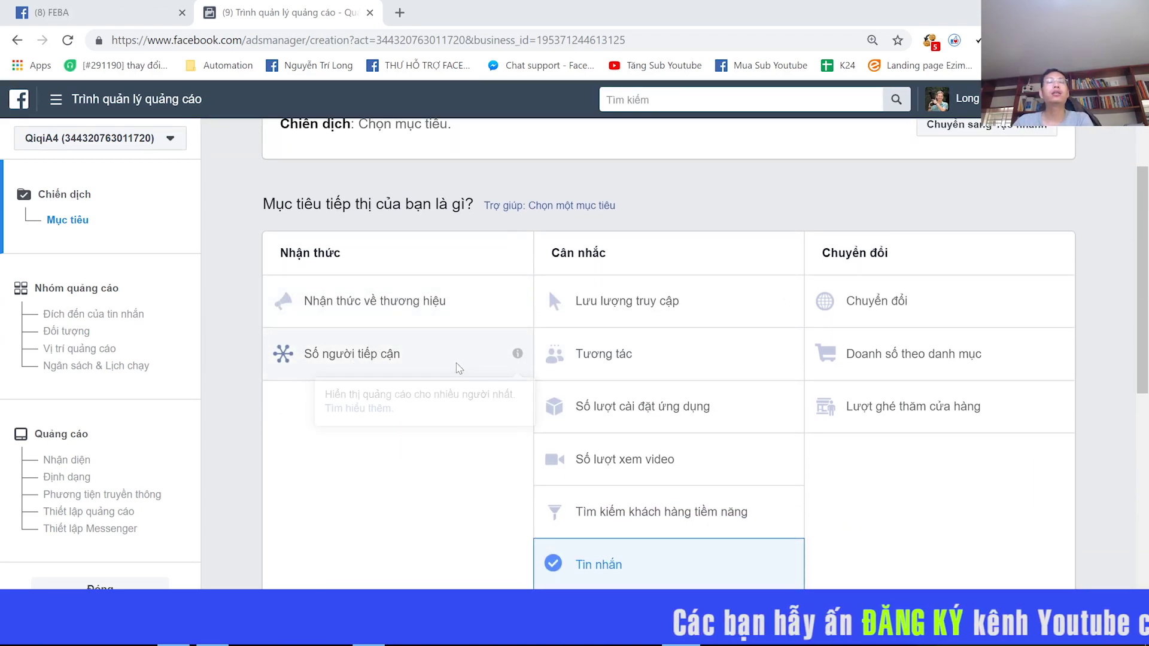
mouse_move(518, 356)
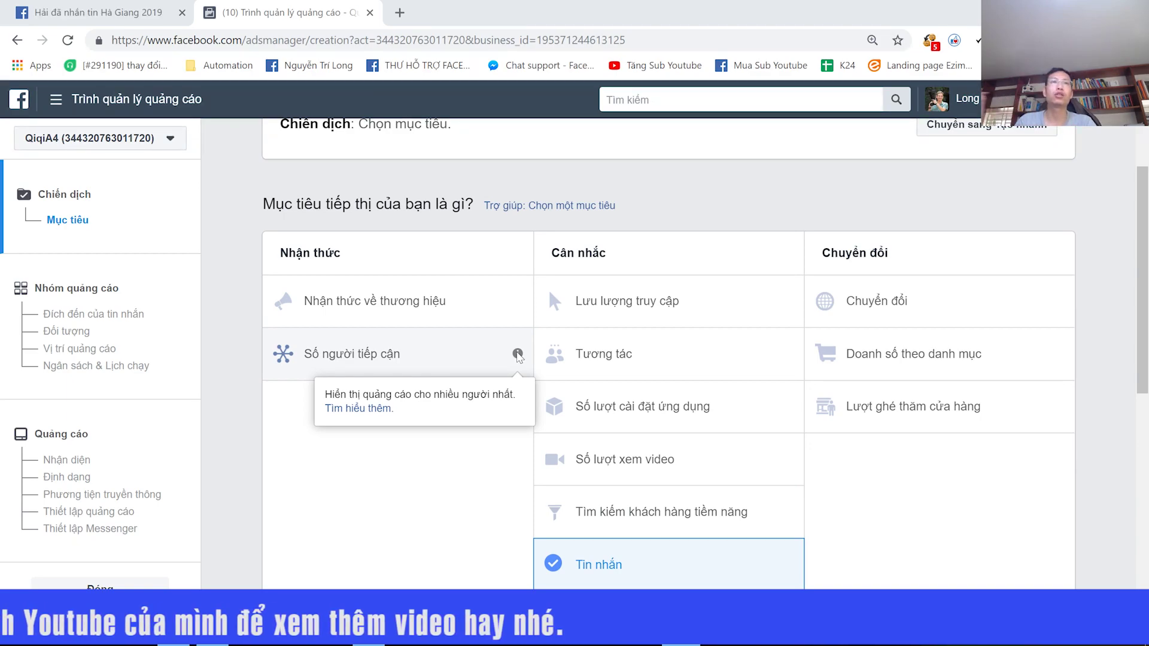
scroll(344, 272, up, 1)
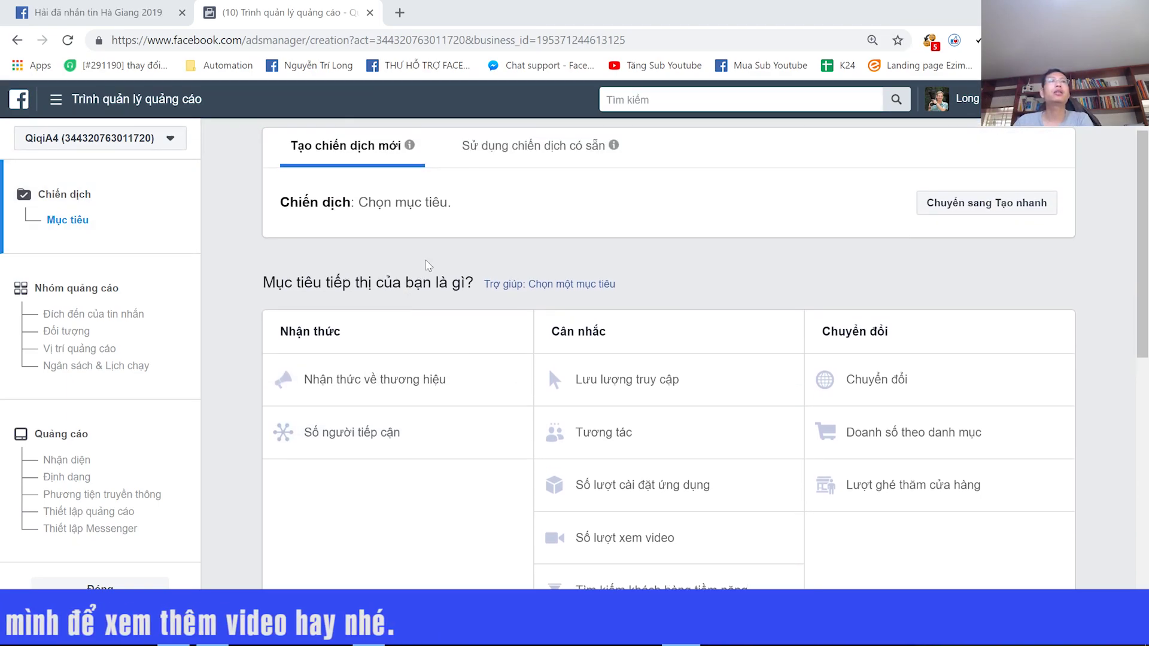
scroll(671, 323, down, 1)
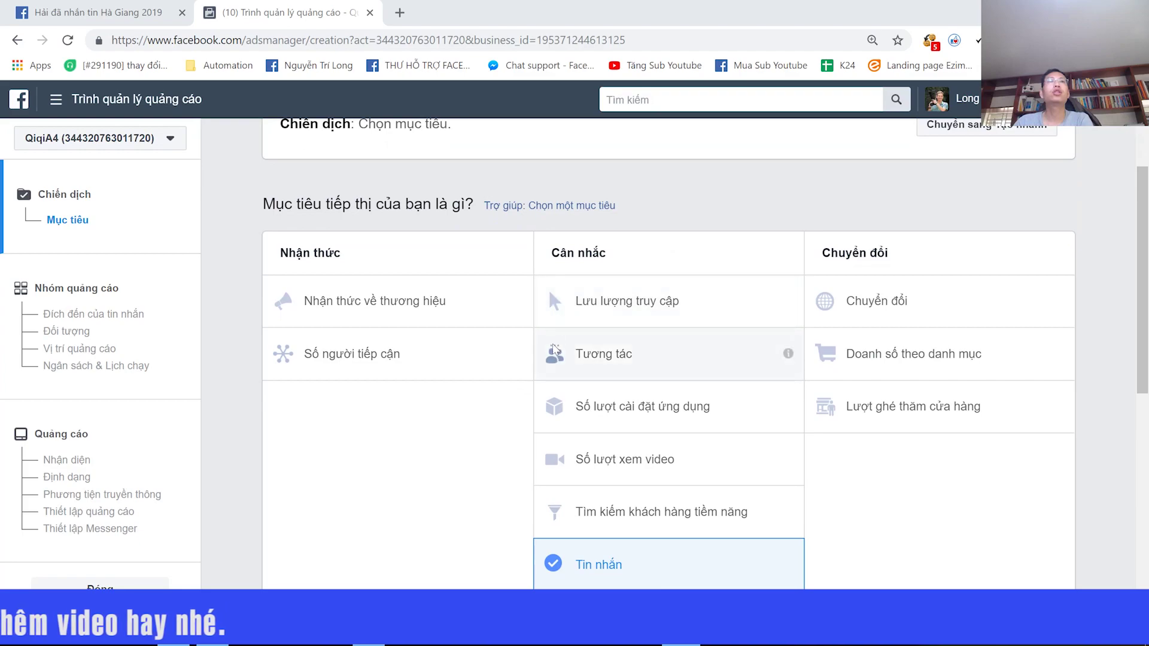
scroll(671, 323, up, 2)
scroll(672, 324, down, 2)
scroll(353, 264, down, 1)
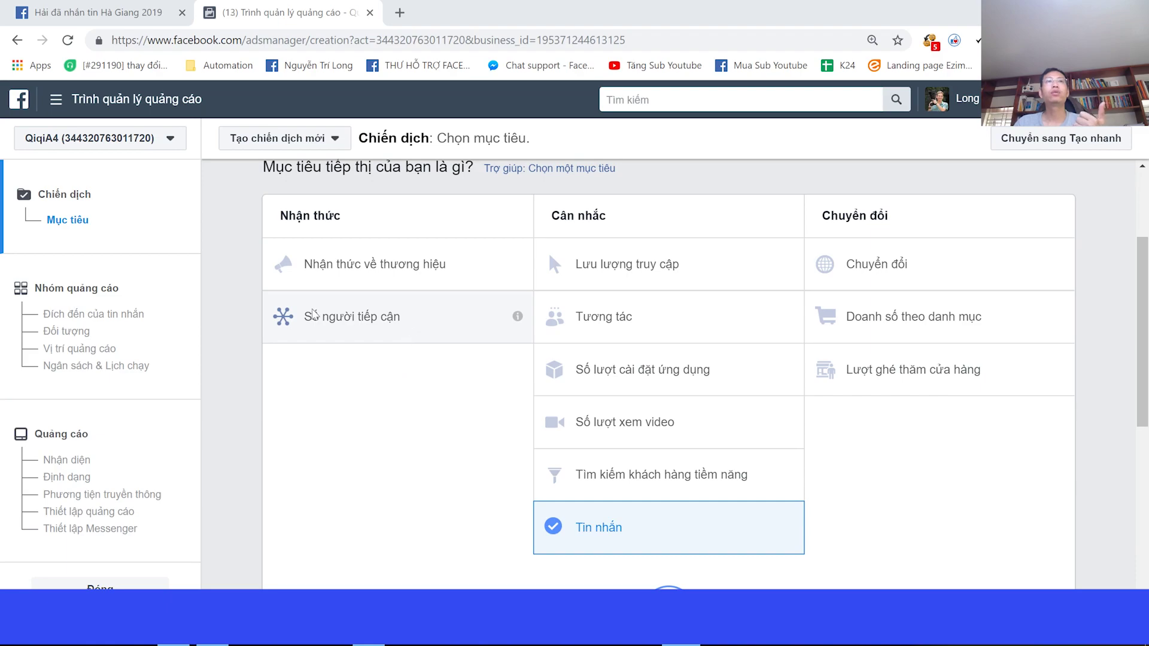
mouse_move(518, 319)
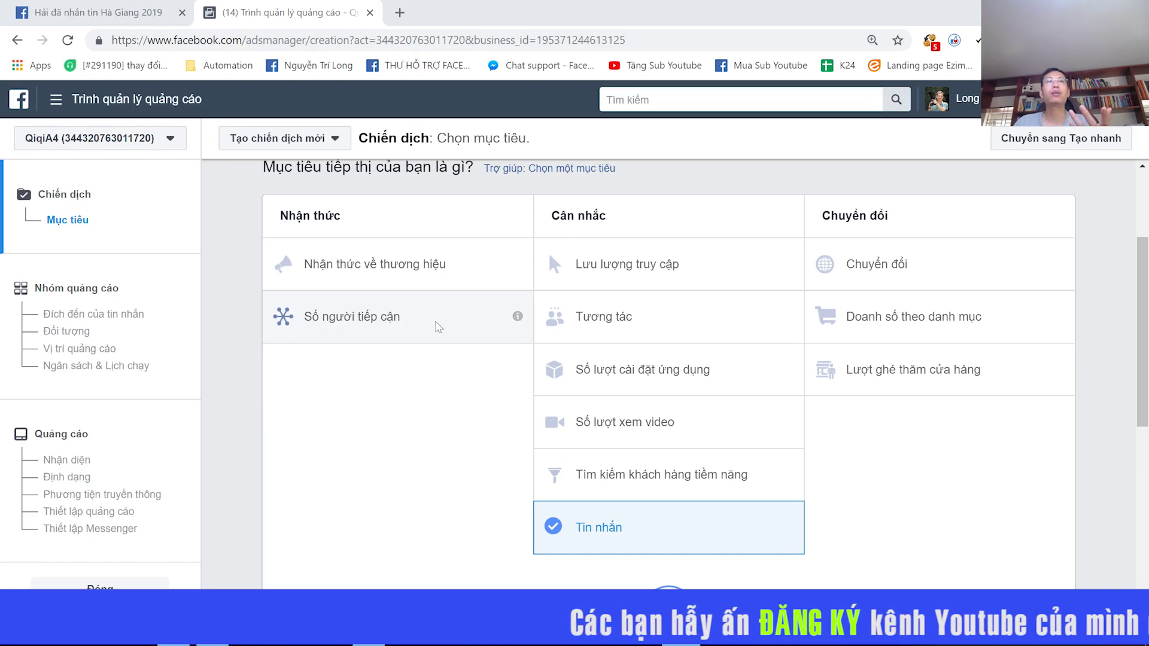
Step: Choose Số người tiếp cận as the new campaign's marketing objective
scroll(437, 325, down, 1)
scroll(437, 325, up, 1)
click(379, 324)
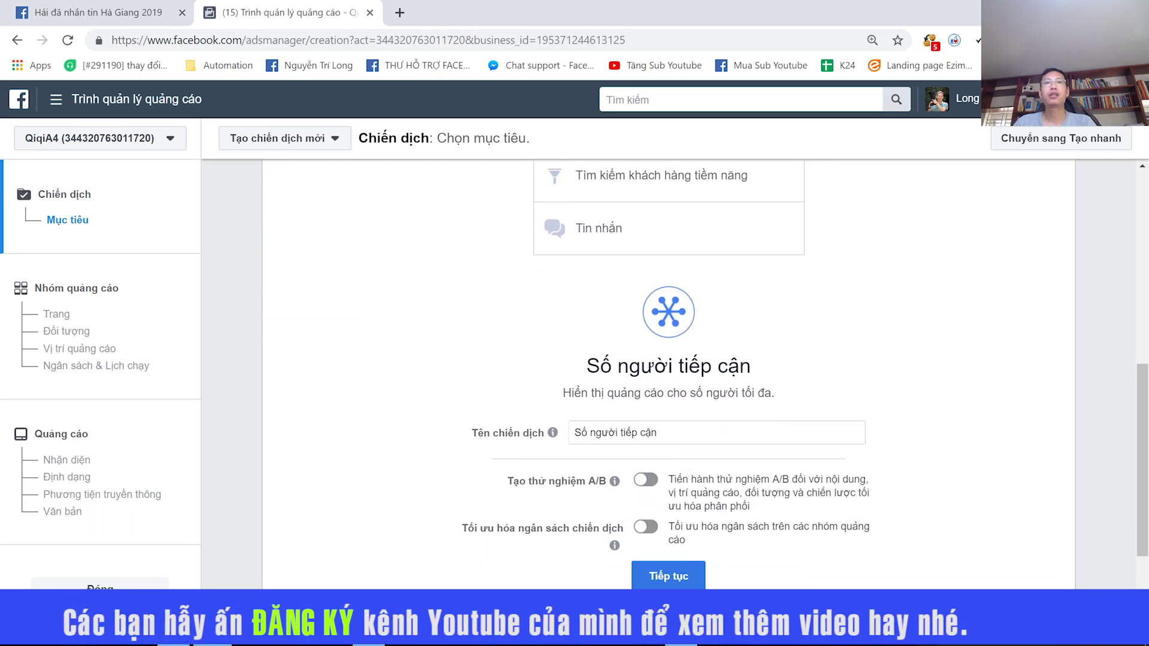
Step: Name the campaign "10.4 - Nhập Hàng K4 Hải Phòng (tiếp cận)" and continue to the ad set settings
triple_click(628, 432)
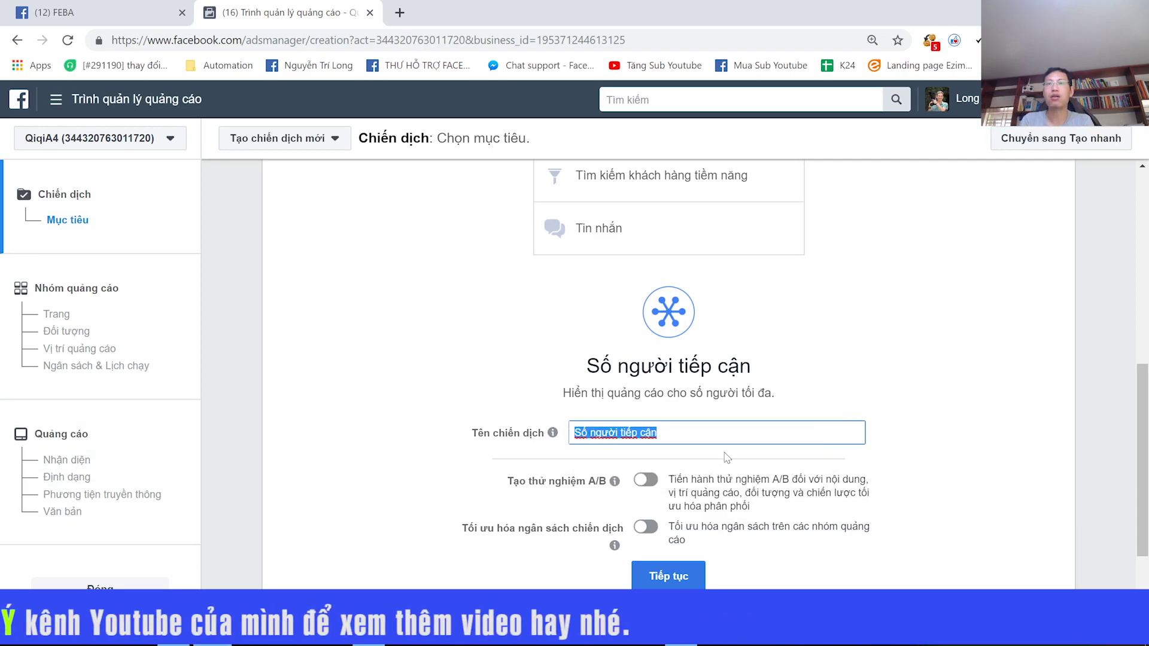
text(10.4 -)
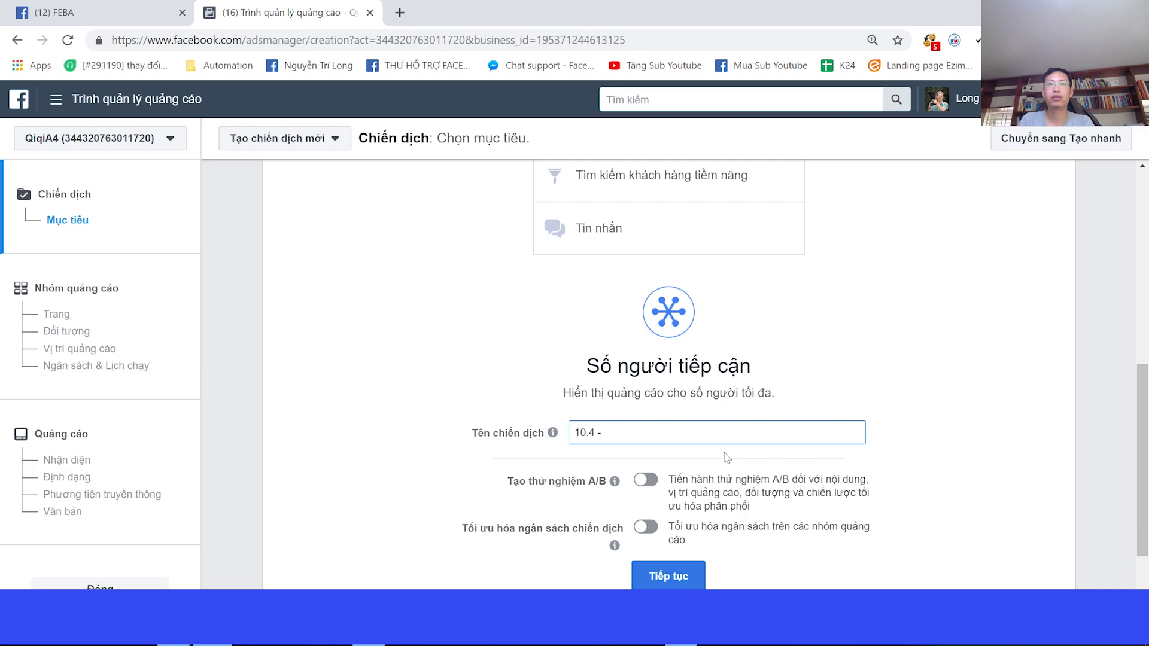
text(Nha)
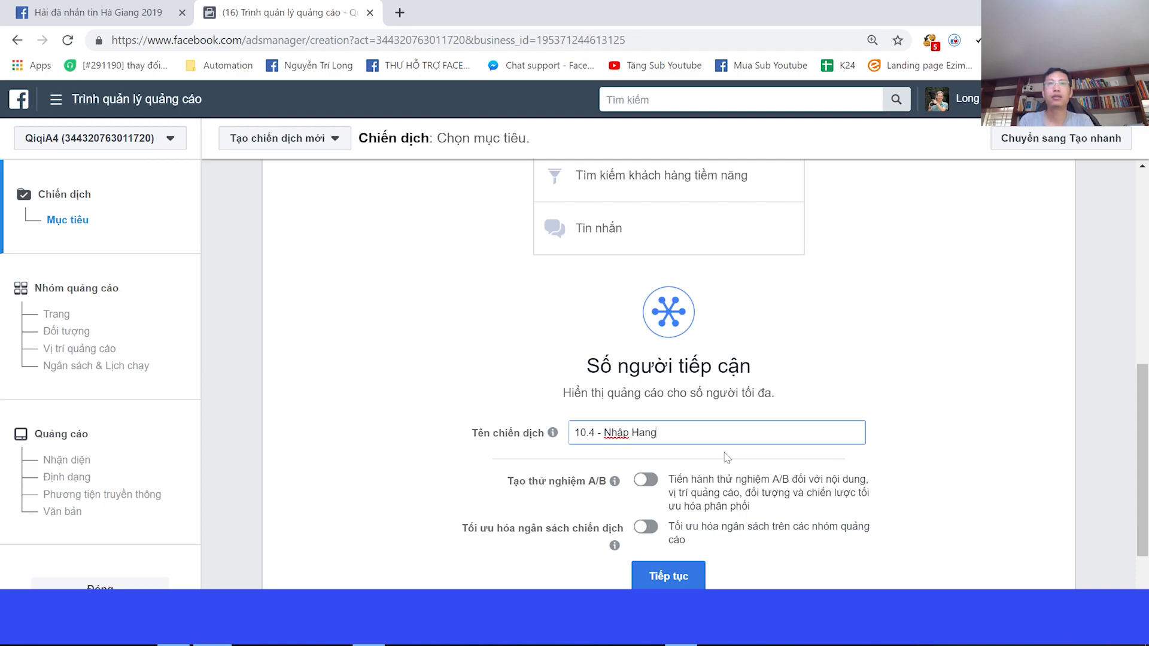
text(p Hàng K4 Hải Phòng ()
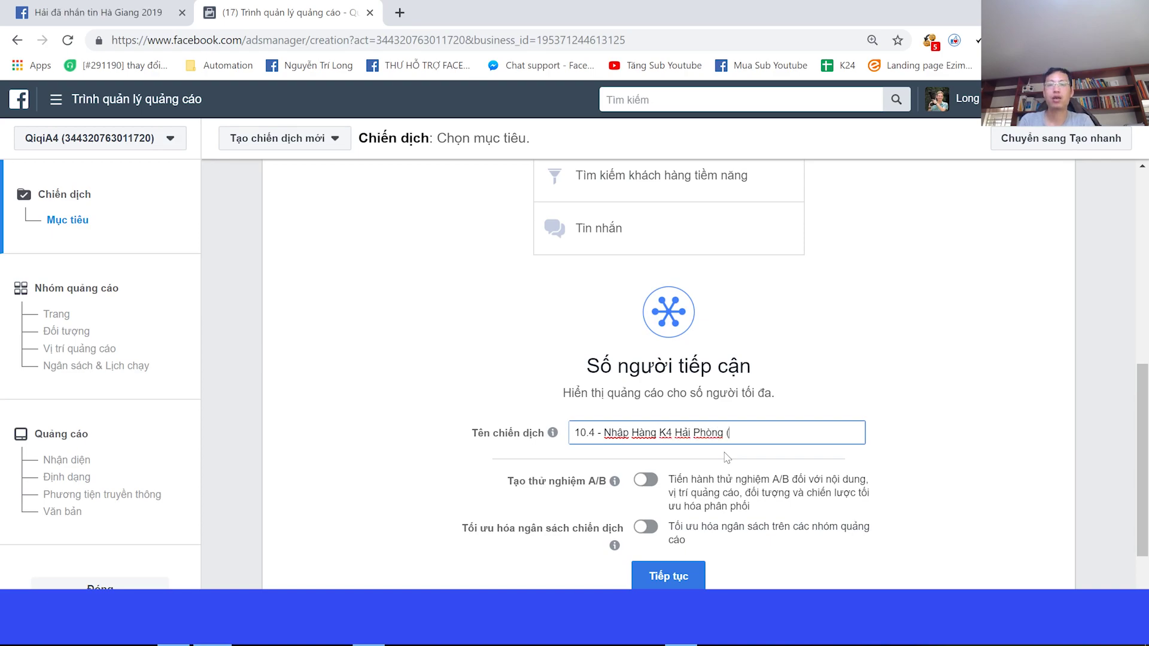
text(tiê)
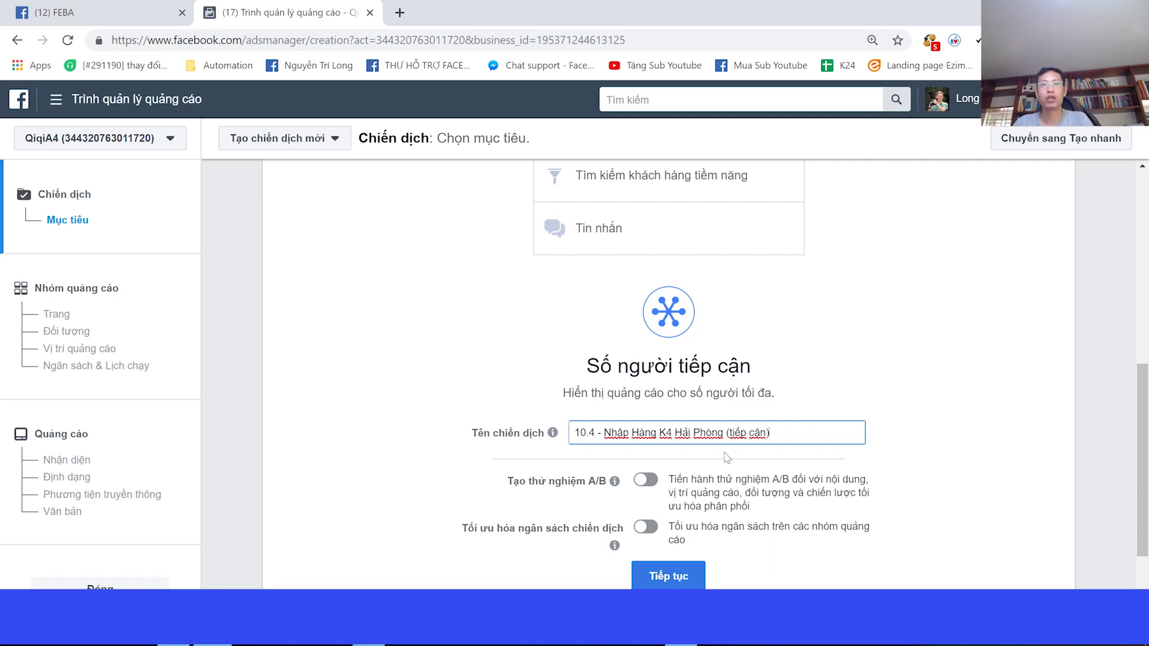
click(664, 578)
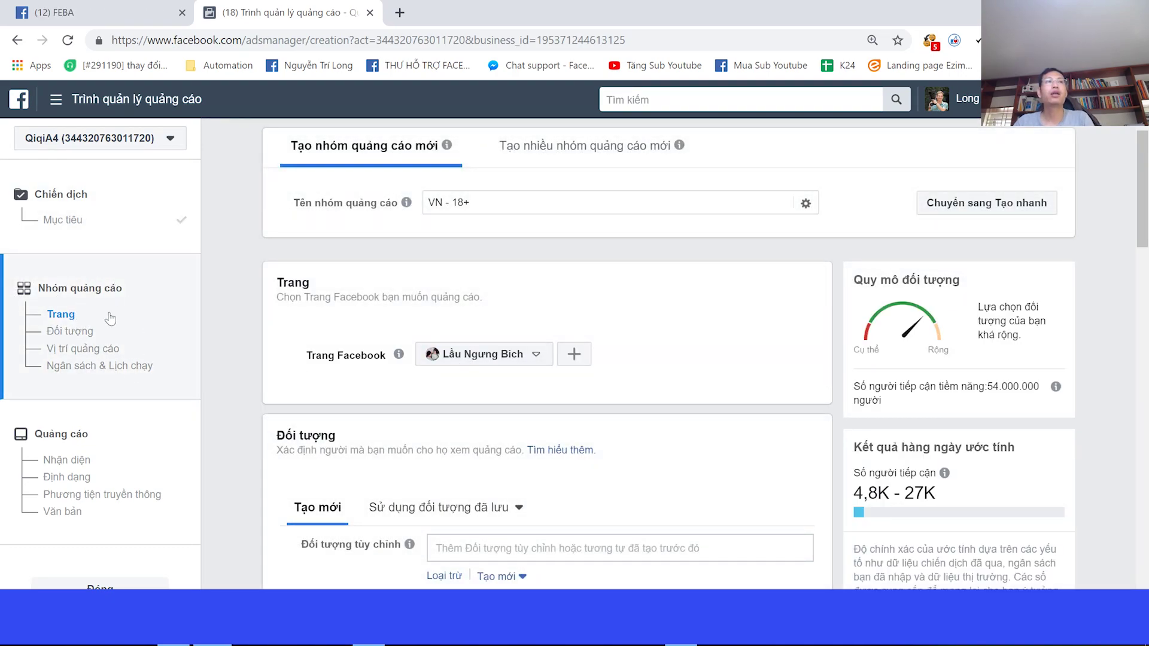
Step: Search the Facebook Pages for "nguyễn" and select the Page listed under Duno Marketing for the ad set
click(494, 358)
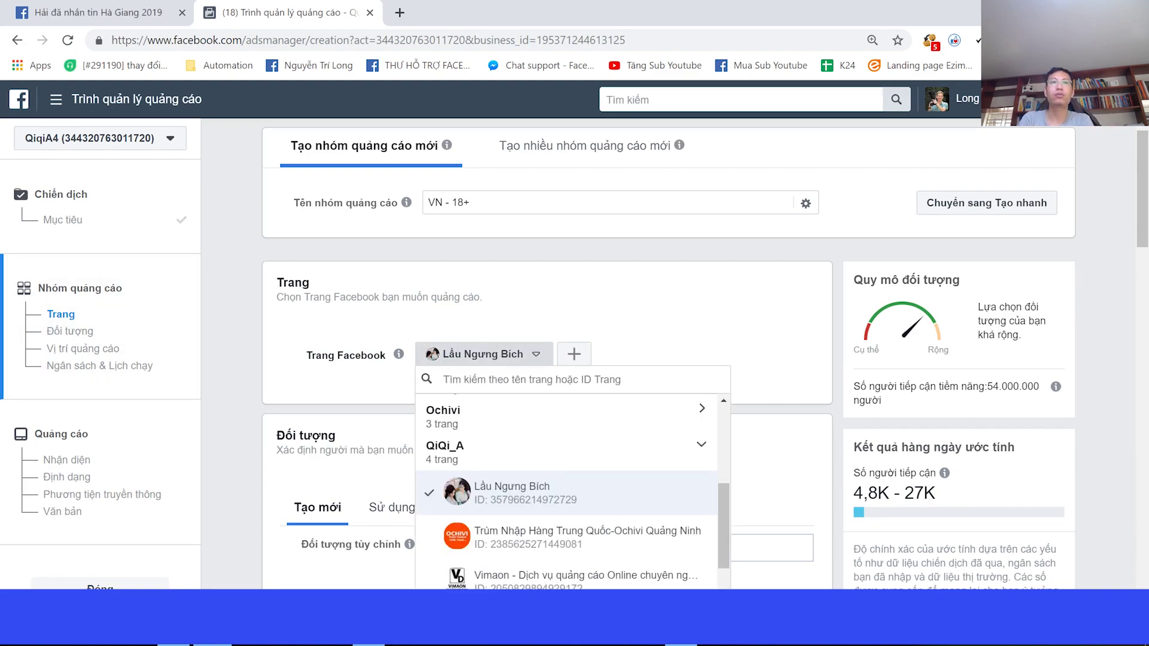
text(nguyen)
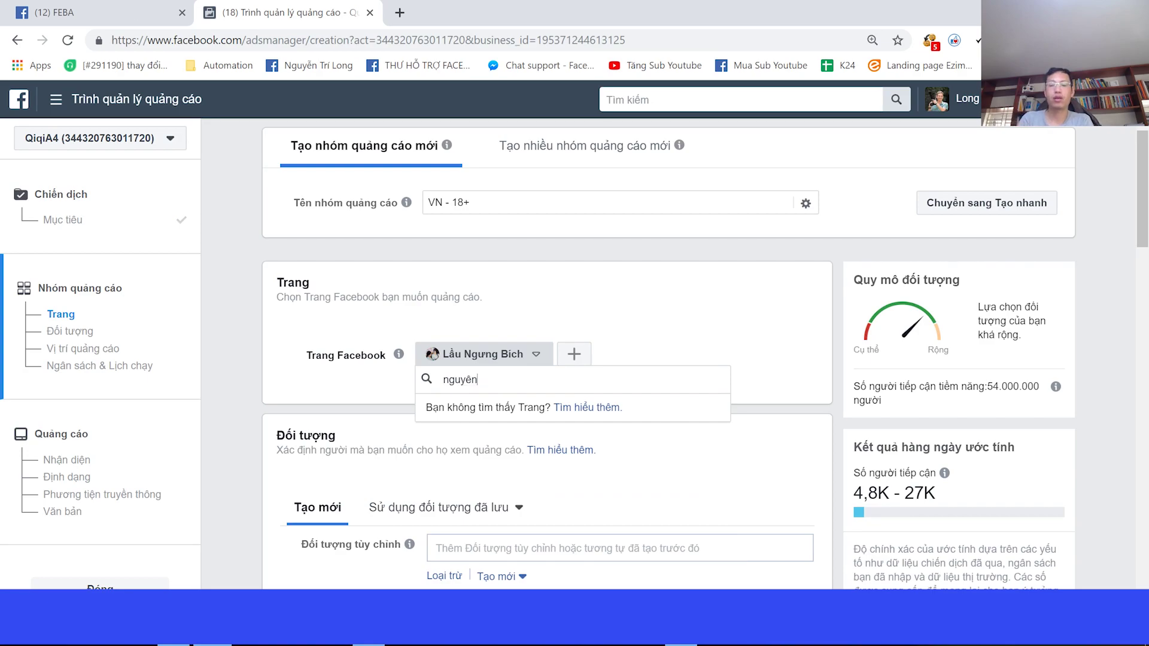
text(ex)
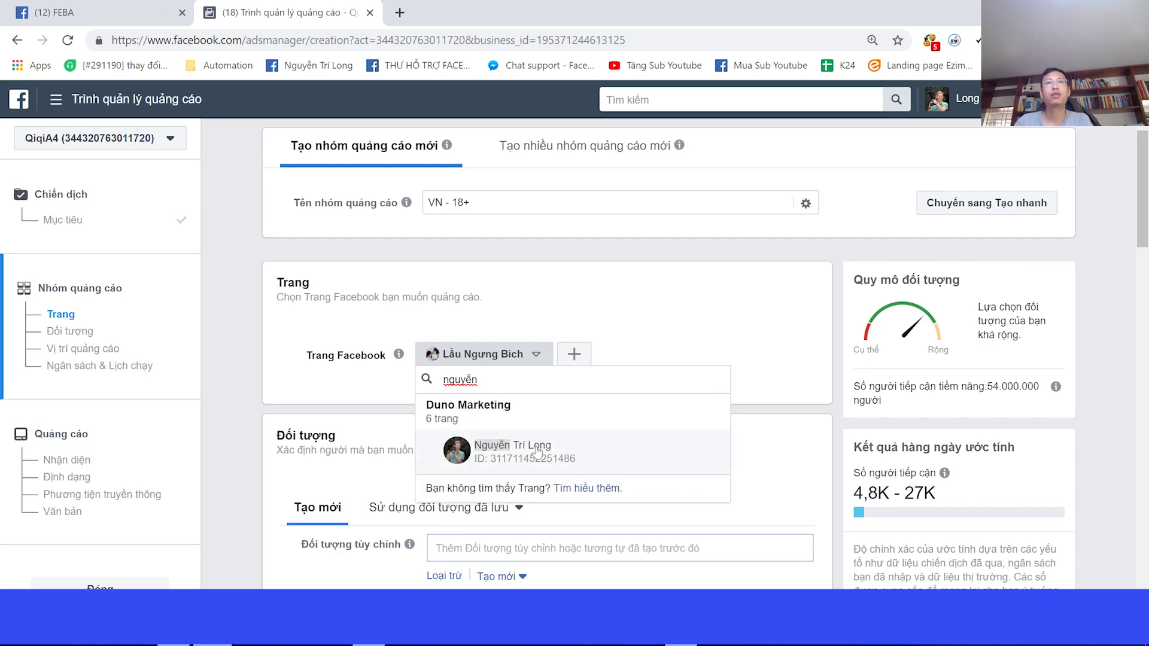
click(533, 452)
Step: Keep targeting on Mọi người ở vị trí này and replace Việt Nam with the city of Hải Phòng as audience location
scroll(436, 378, down, 1)
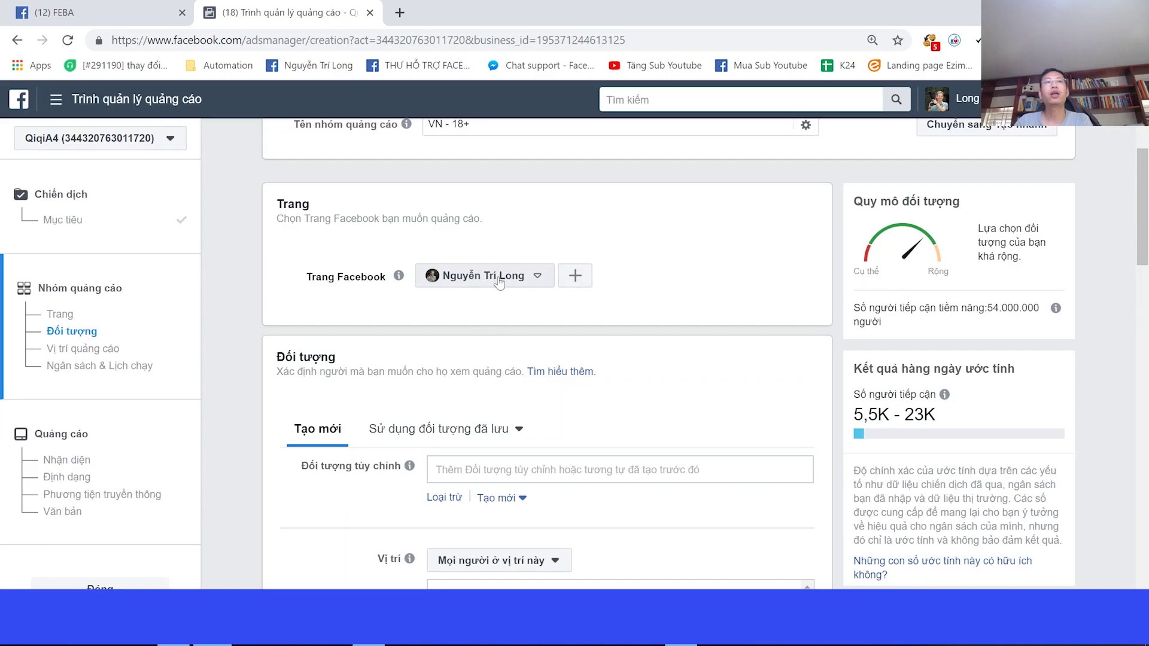
scroll(500, 283, down, 2)
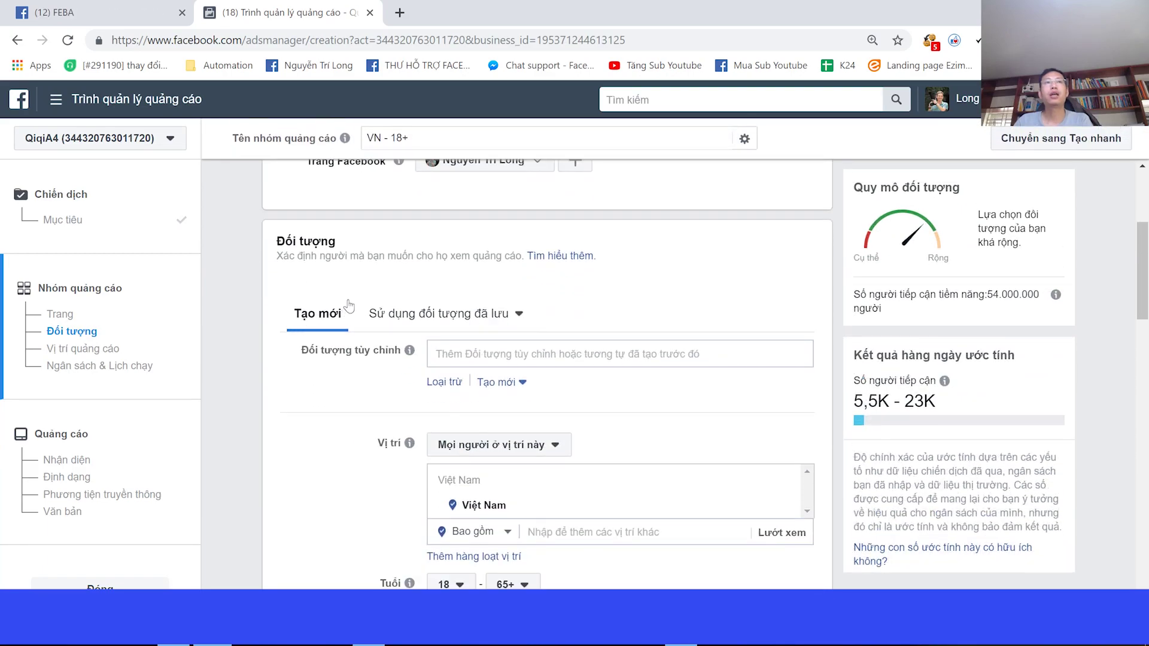
scroll(353, 449, down, 1)
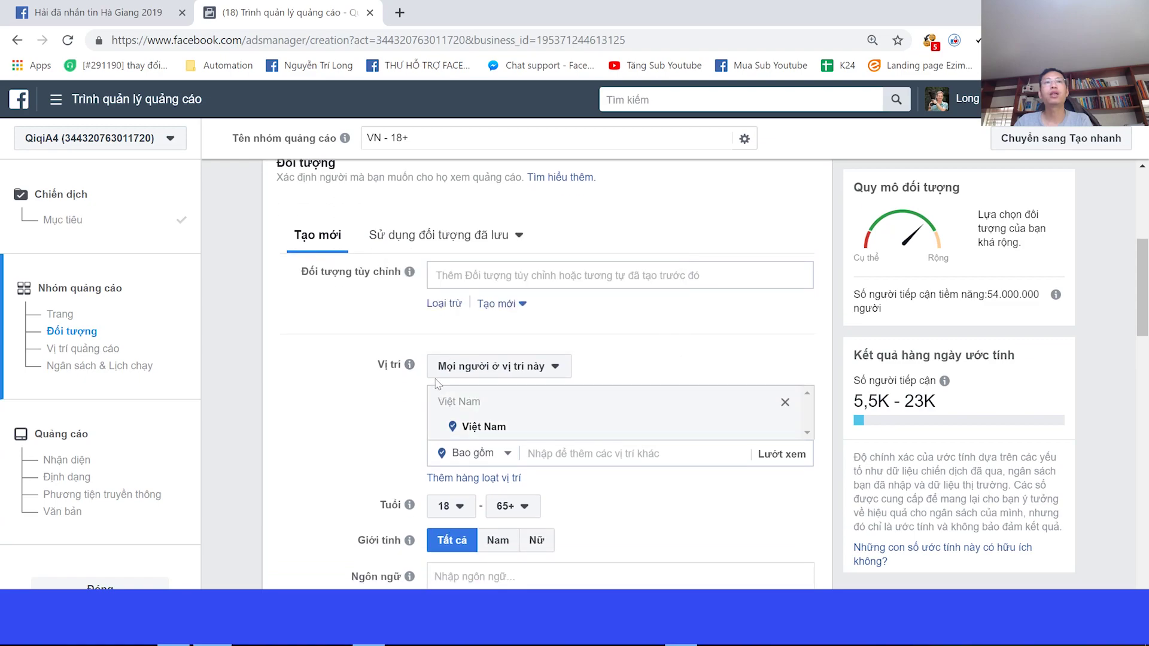
click(513, 372)
click(512, 397)
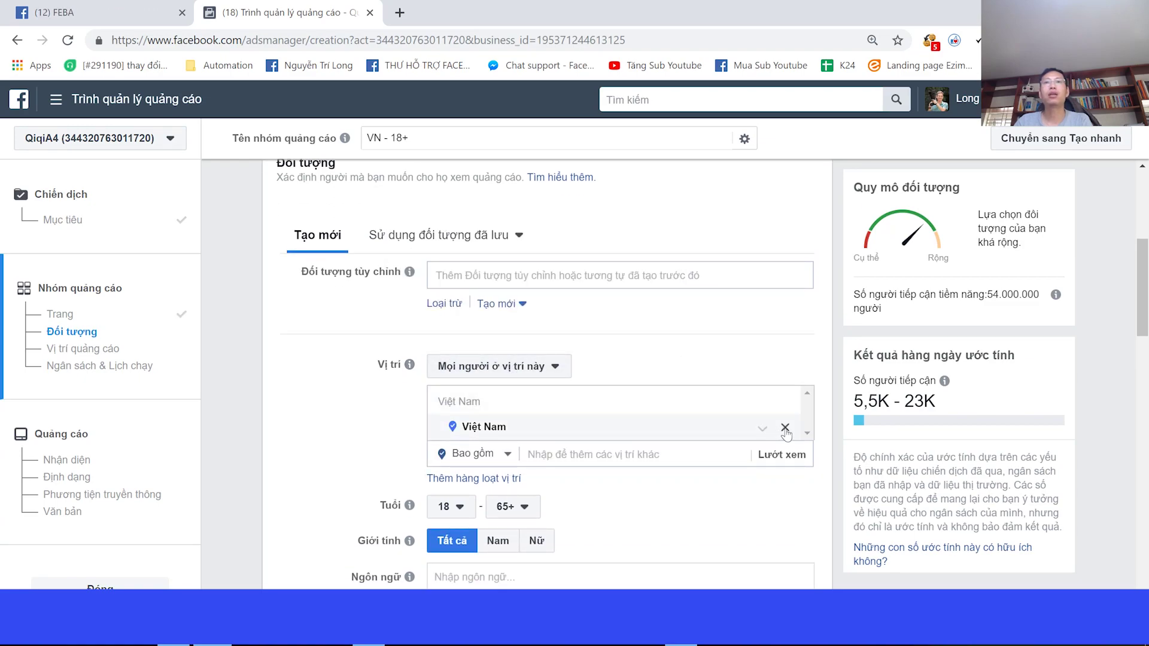
click(785, 428)
click(544, 482)
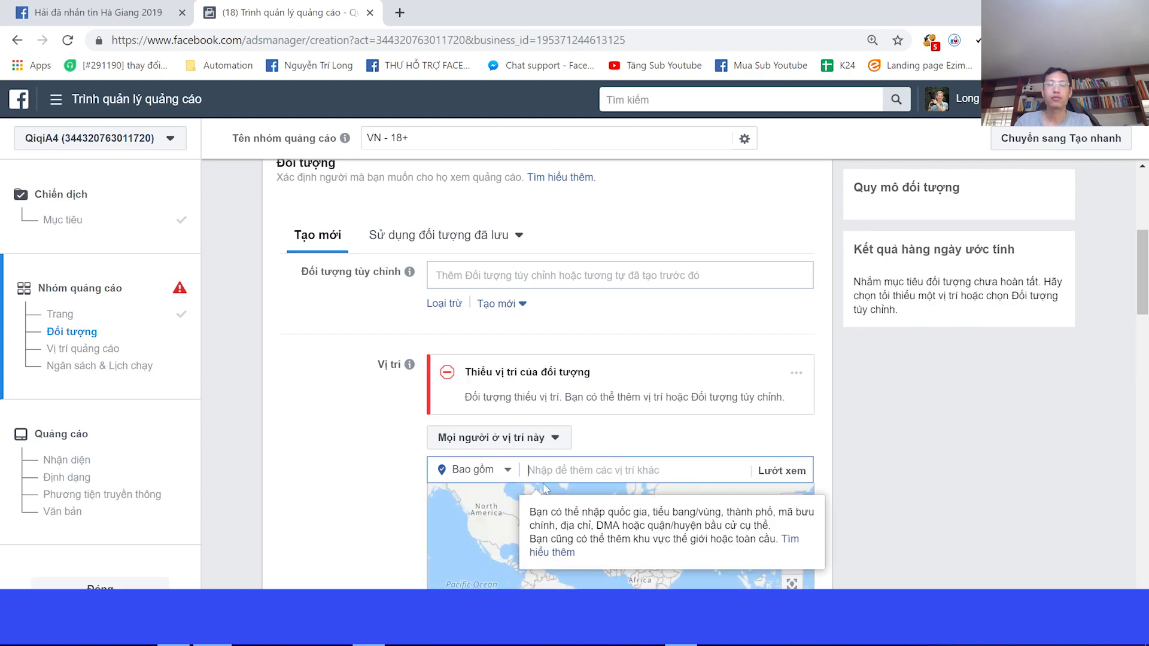
text(Hải Phòng)
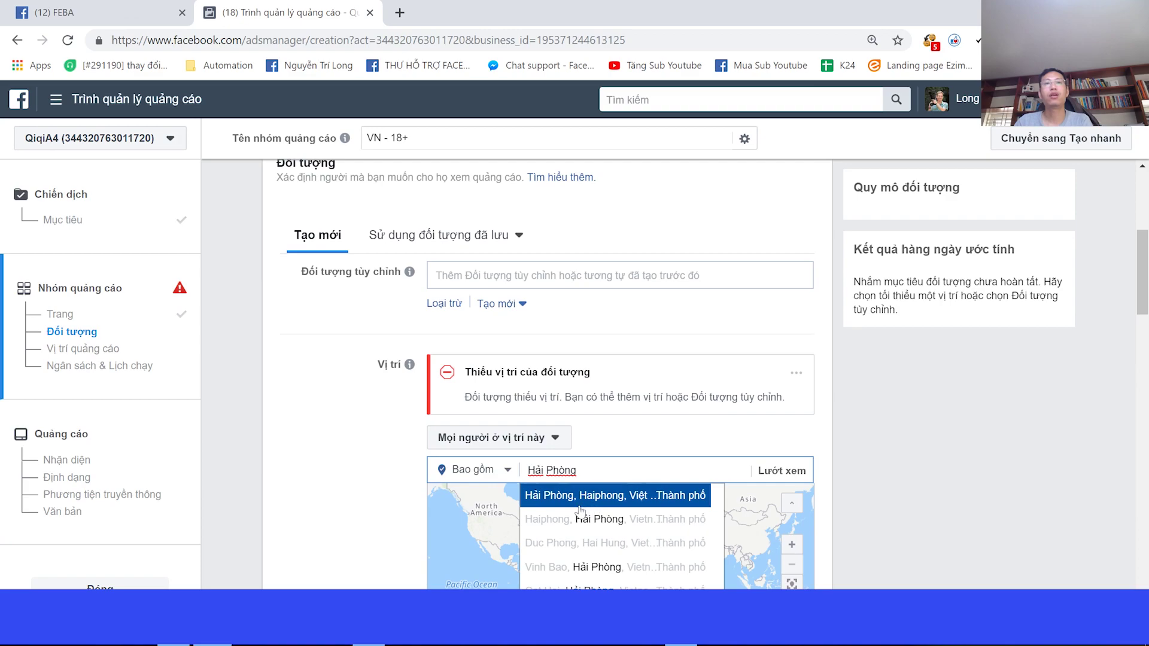
click(587, 509)
Step: Limit the Hải Phòng location to Chỉ tỉnh/thành phố hiện tại instead of a surrounding radius
scroll(359, 464, down, 3)
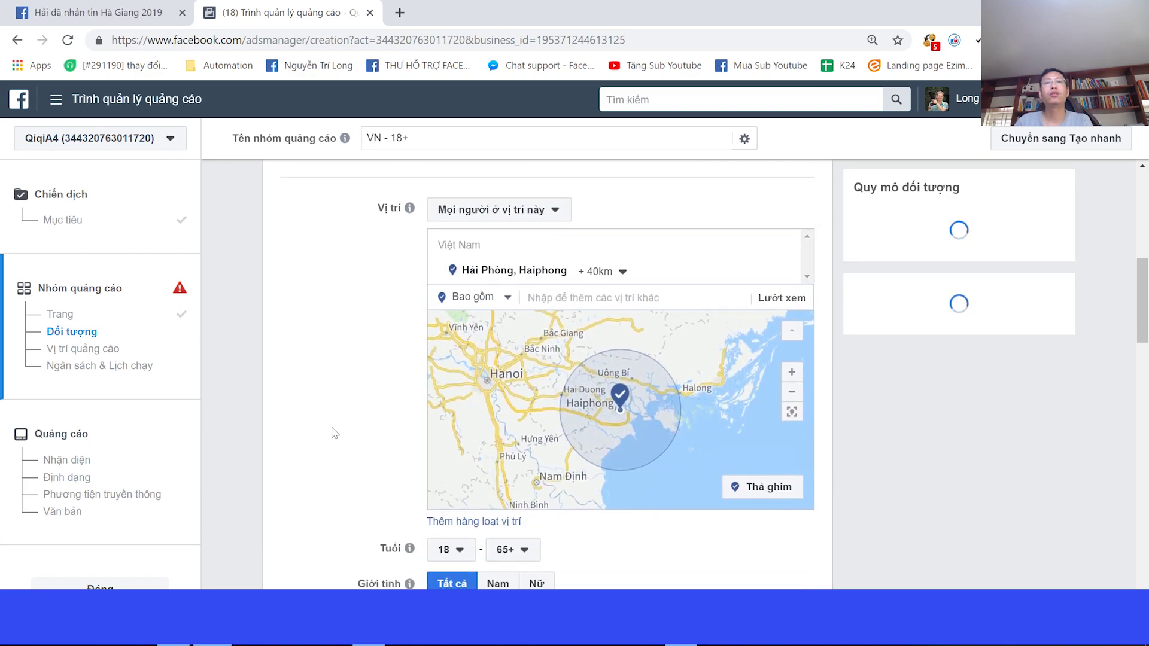
click(623, 278)
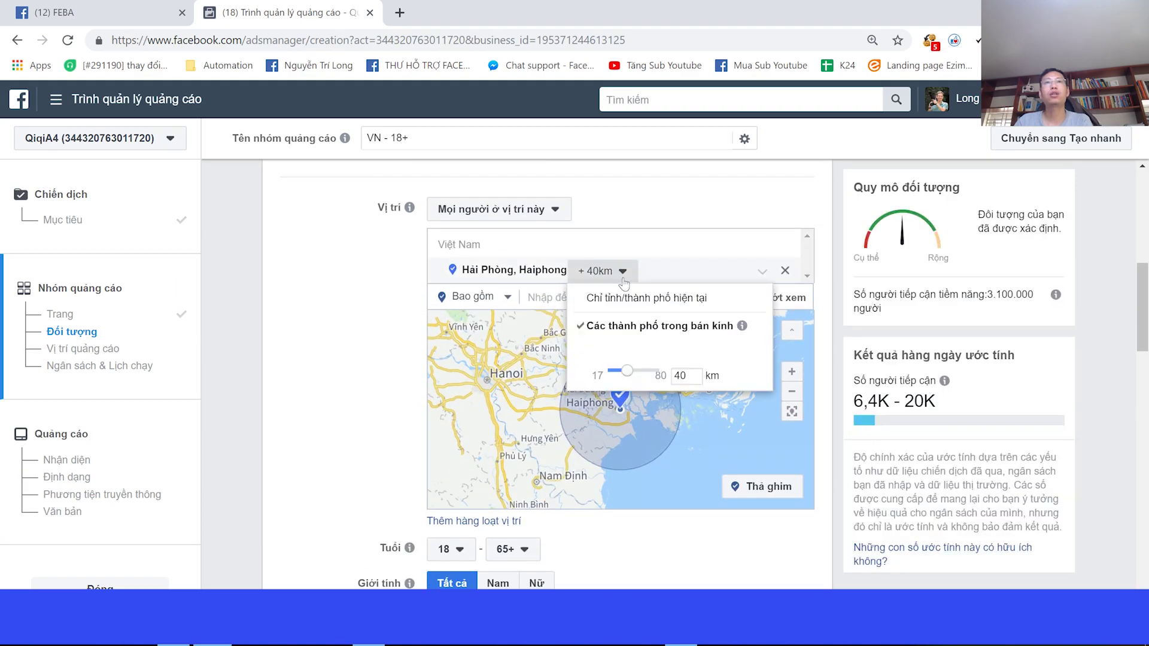
click(636, 308)
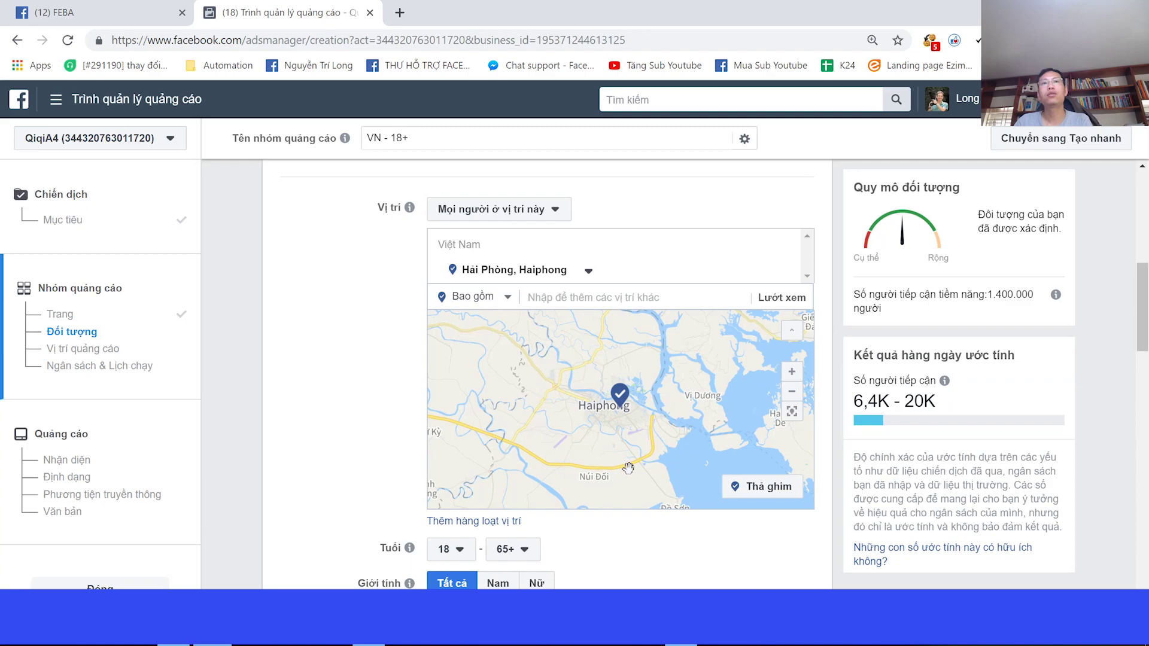
Step: Set the audience's age range to 22–40
scroll(371, 427, down, 1)
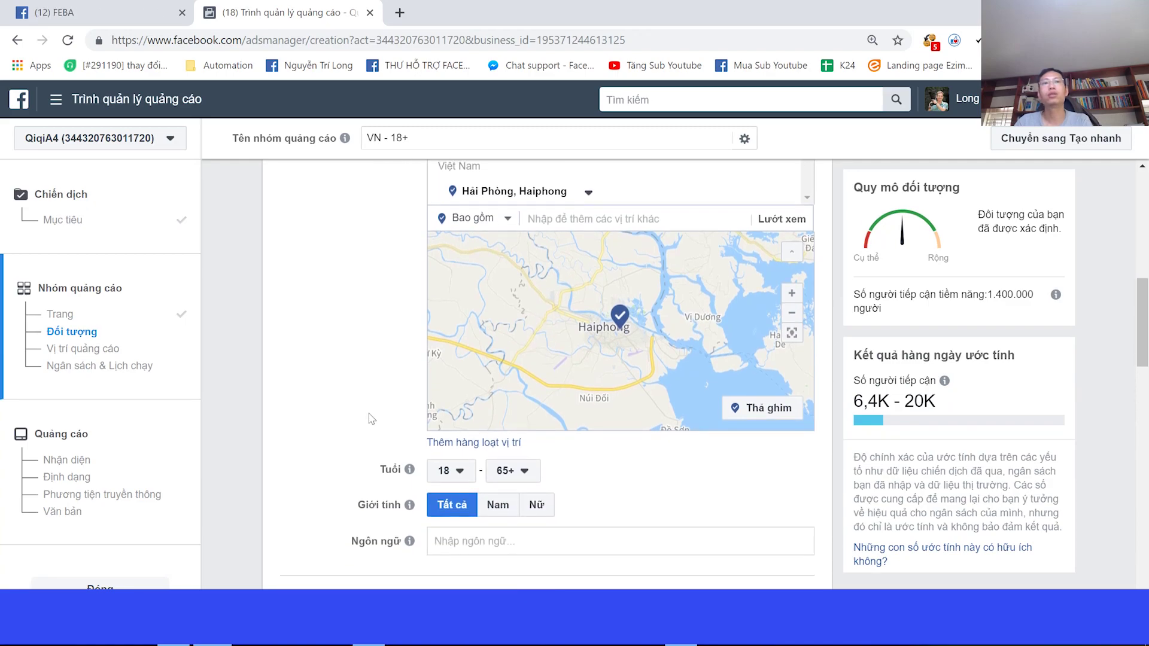
click(446, 473)
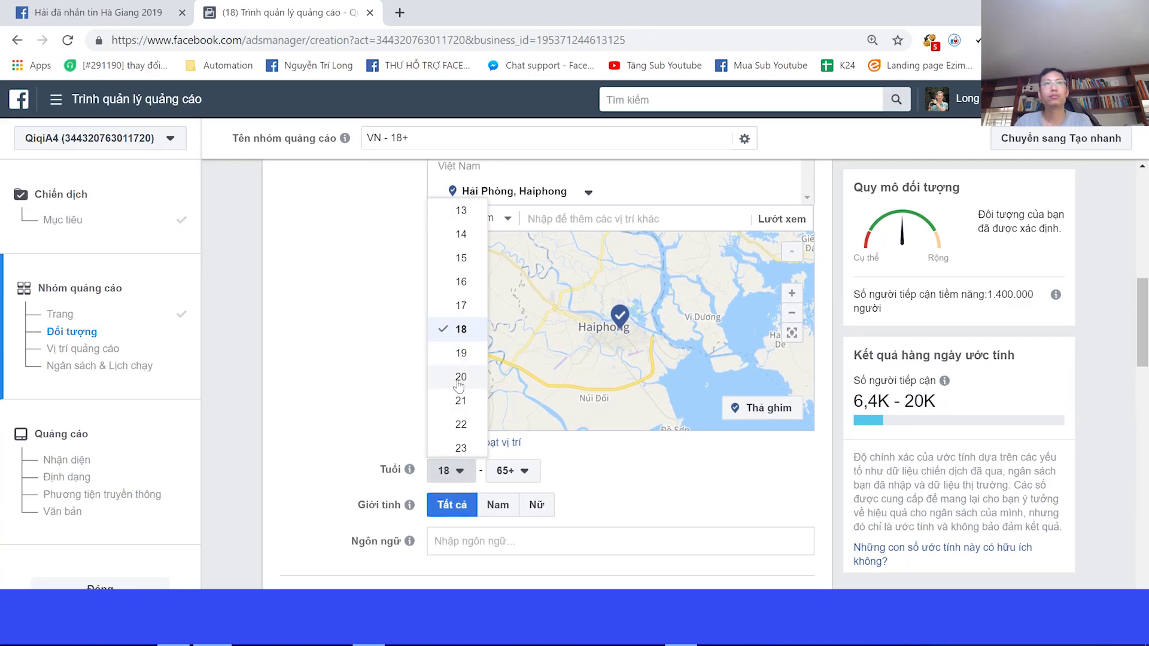
scroll(459, 383, down, 1)
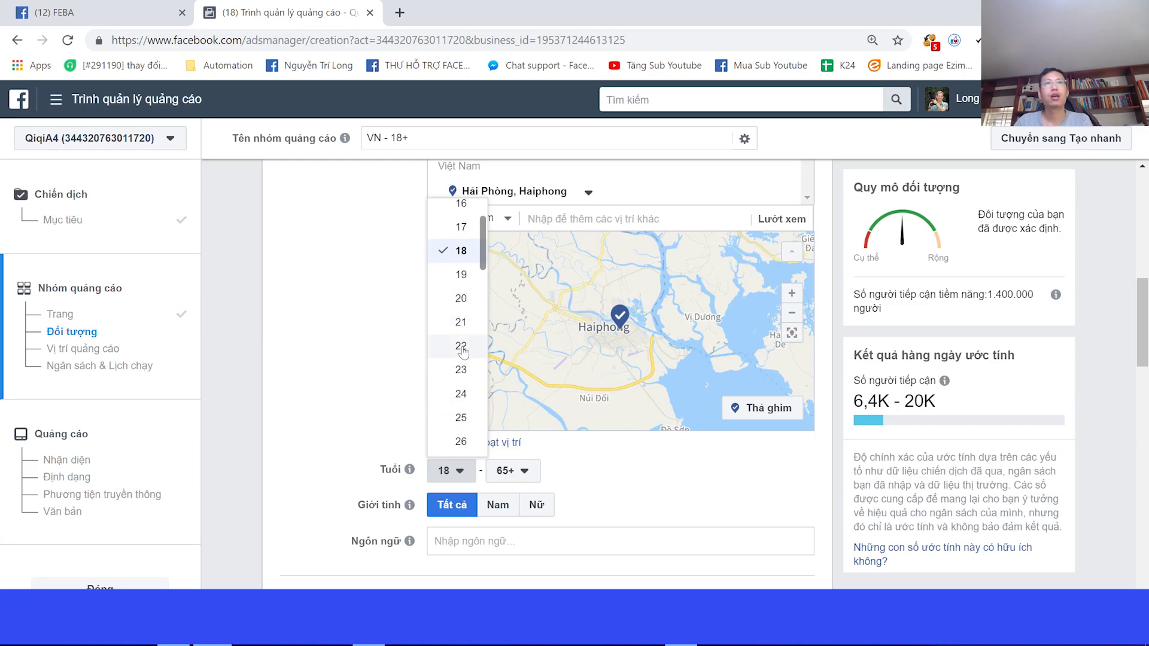
click(462, 350)
click(508, 474)
scroll(518, 404, up, 8)
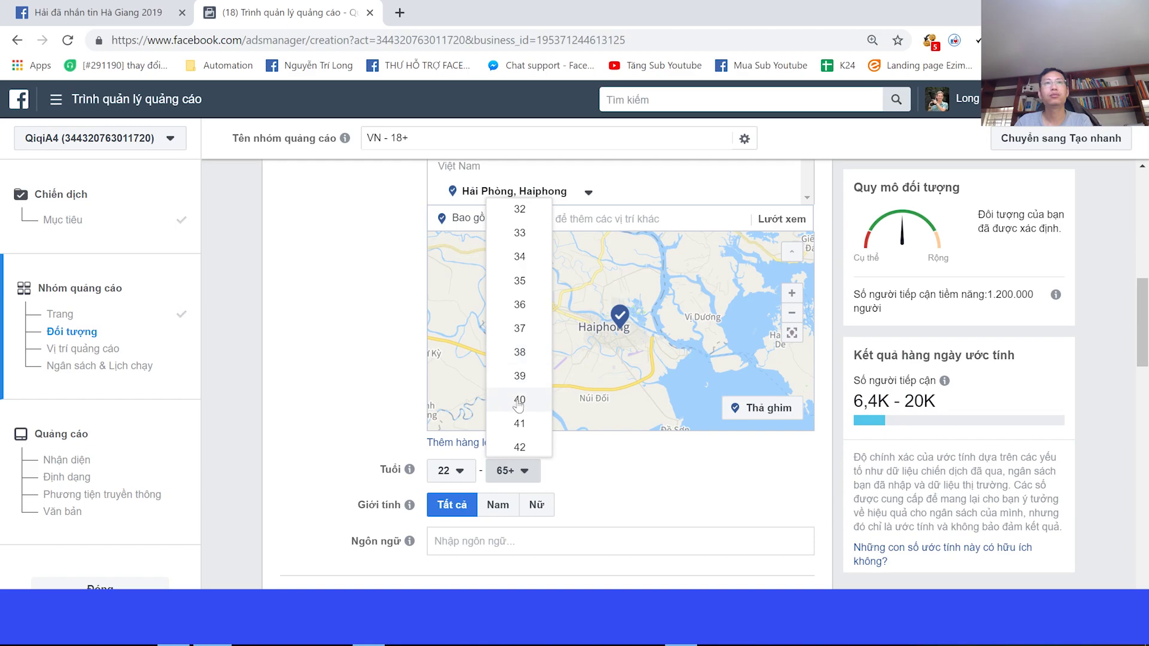
click(519, 401)
Step: Try Tiếng Việt as the audience language and remove it again
scroll(475, 380, down, 3)
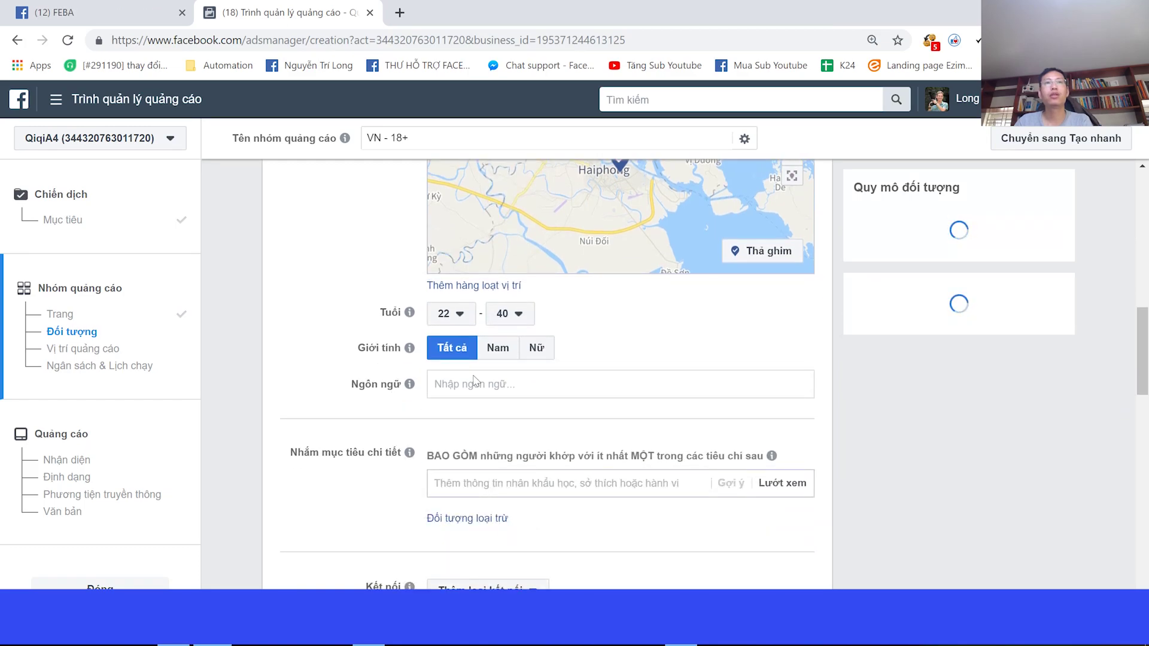
click(474, 382)
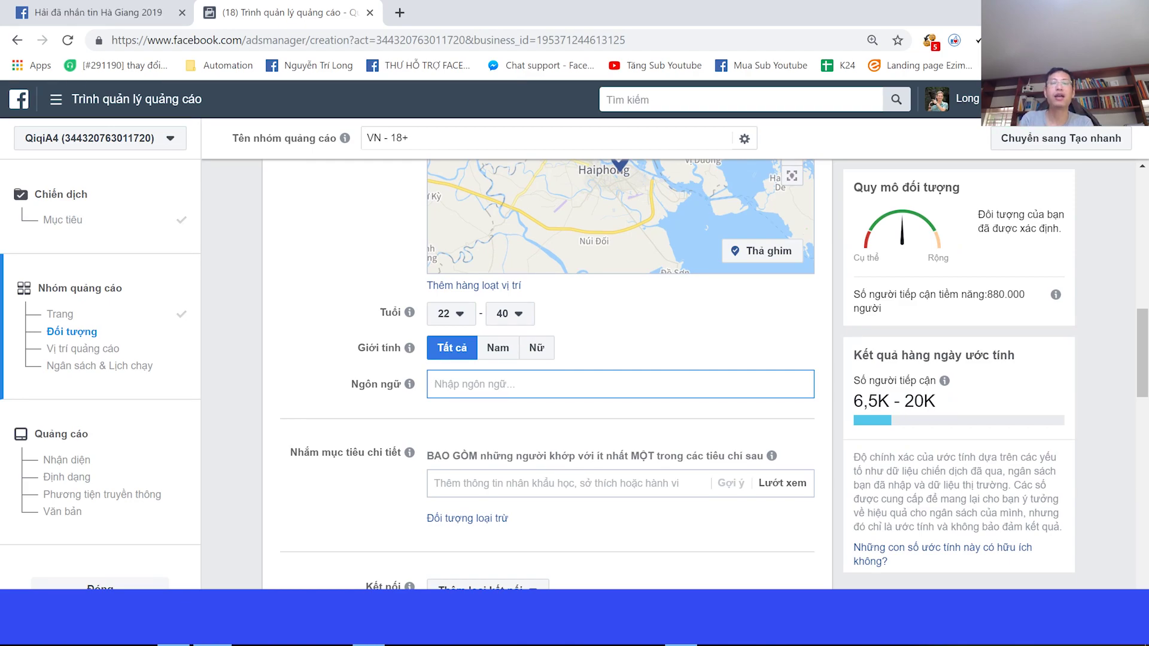
text(tiếng việt)
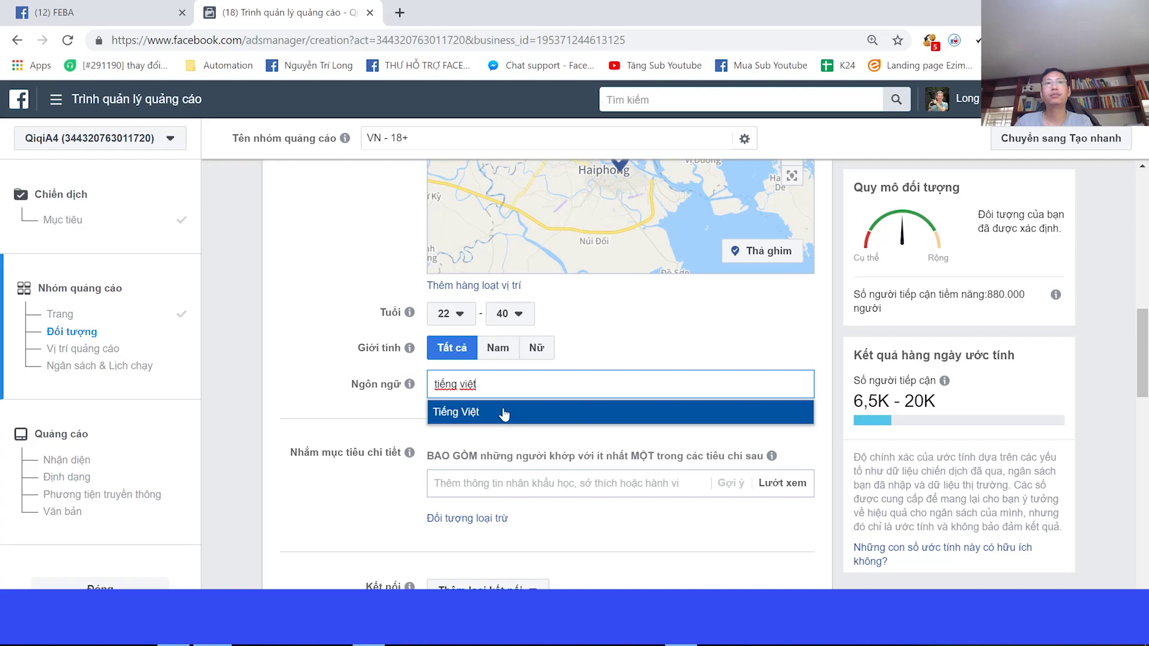
click(505, 413)
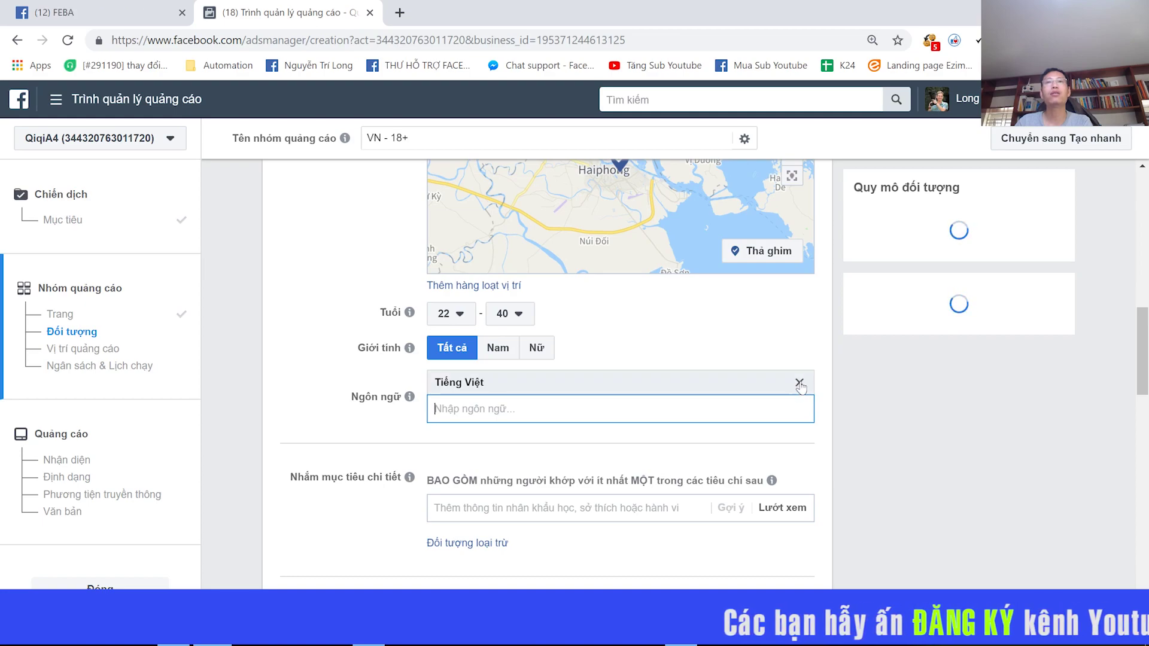
click(799, 383)
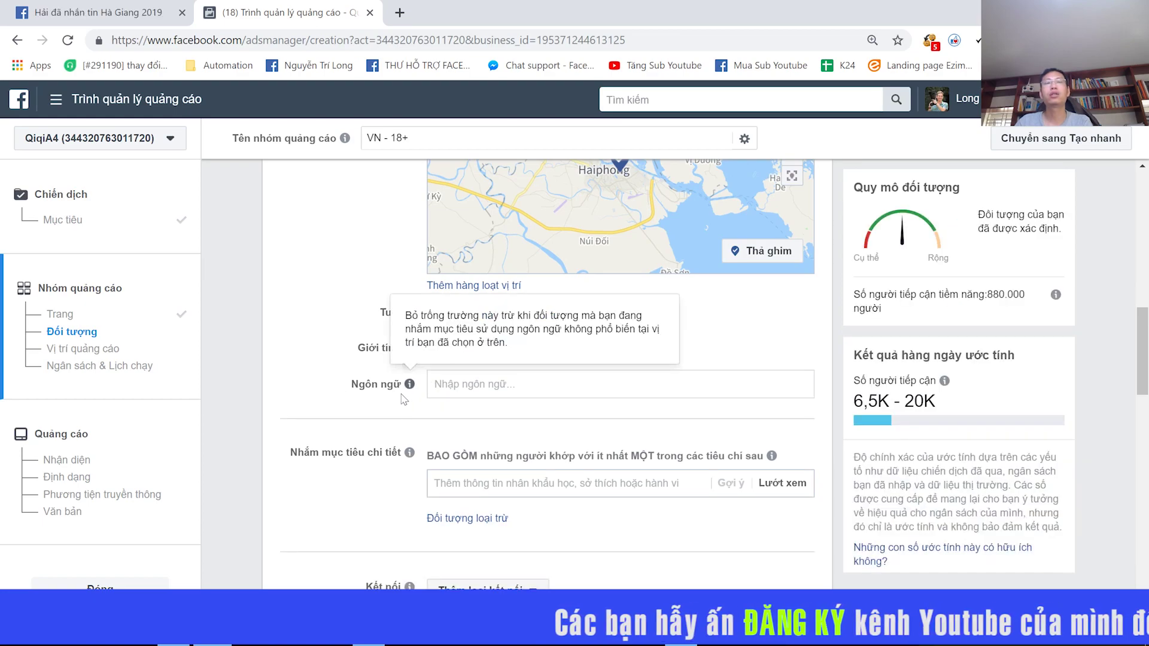
scroll(380, 397, down, 3)
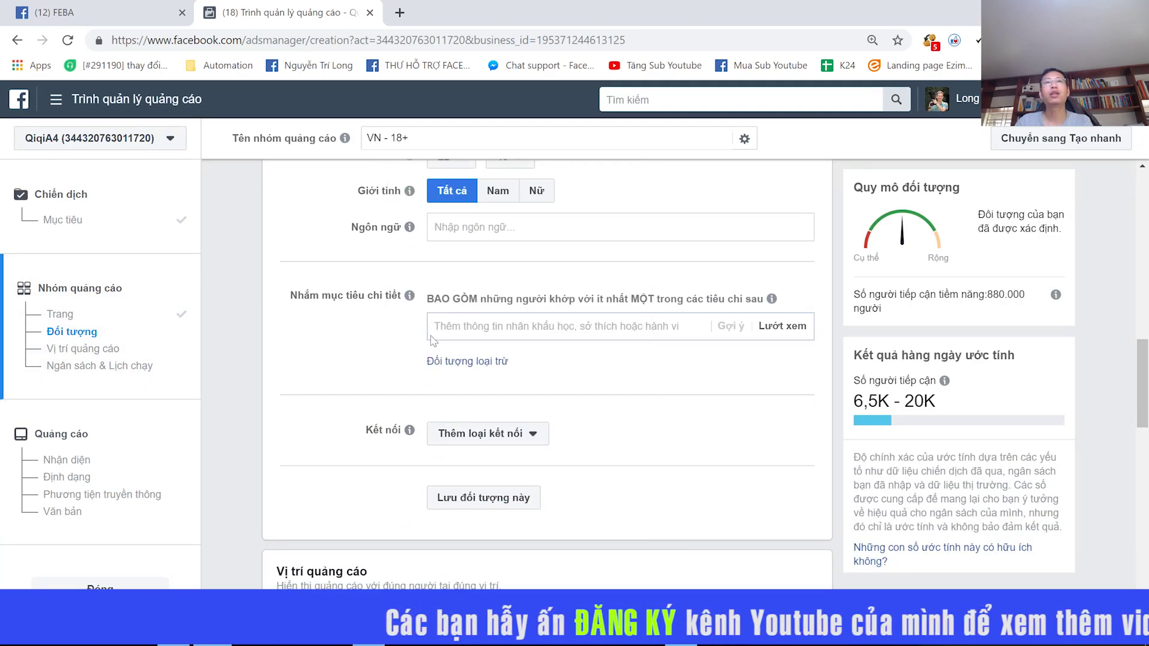
Step: Examine where Hải Phòng lies on the audience location map, zooming in around its pin
scroll(574, 353, up, 7)
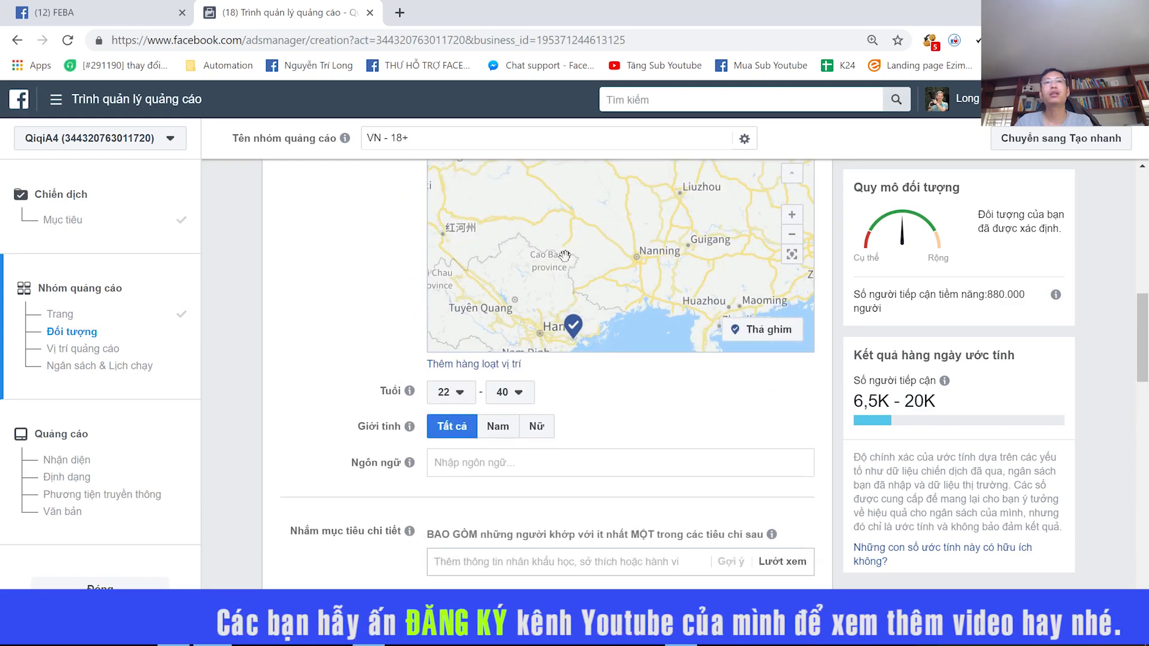
scroll(601, 309, down, 5)
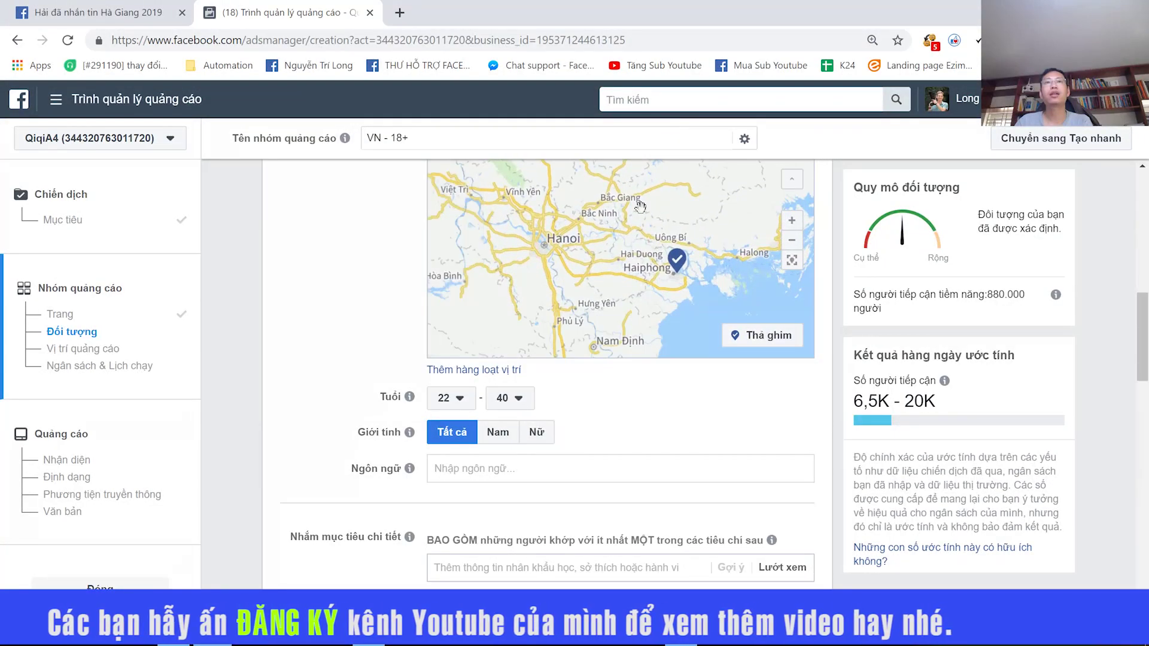
scroll(633, 277, up, 3)
scroll(632, 277, down, 3)
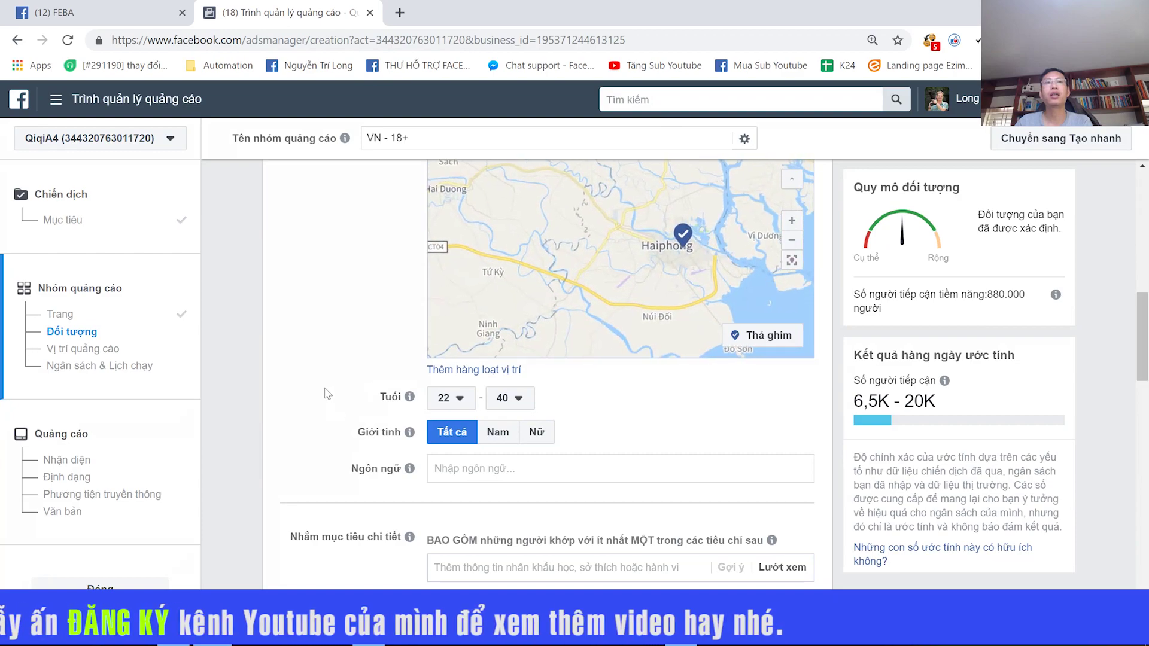
scroll(300, 392, down, 3)
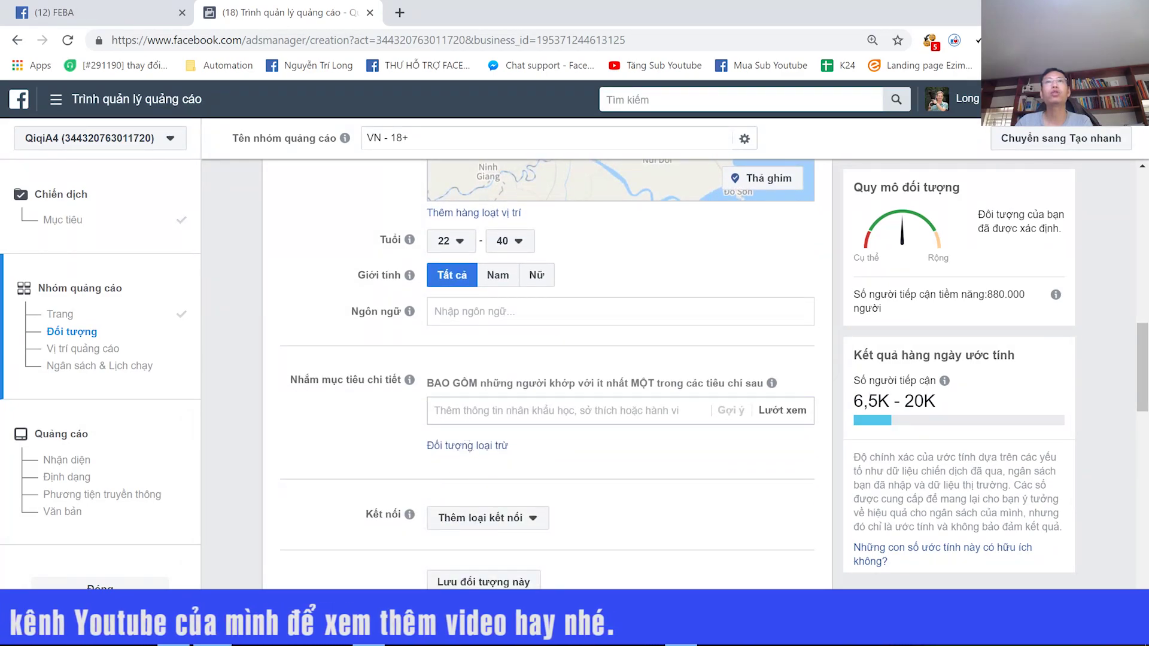
scroll(663, 439, up, 3)
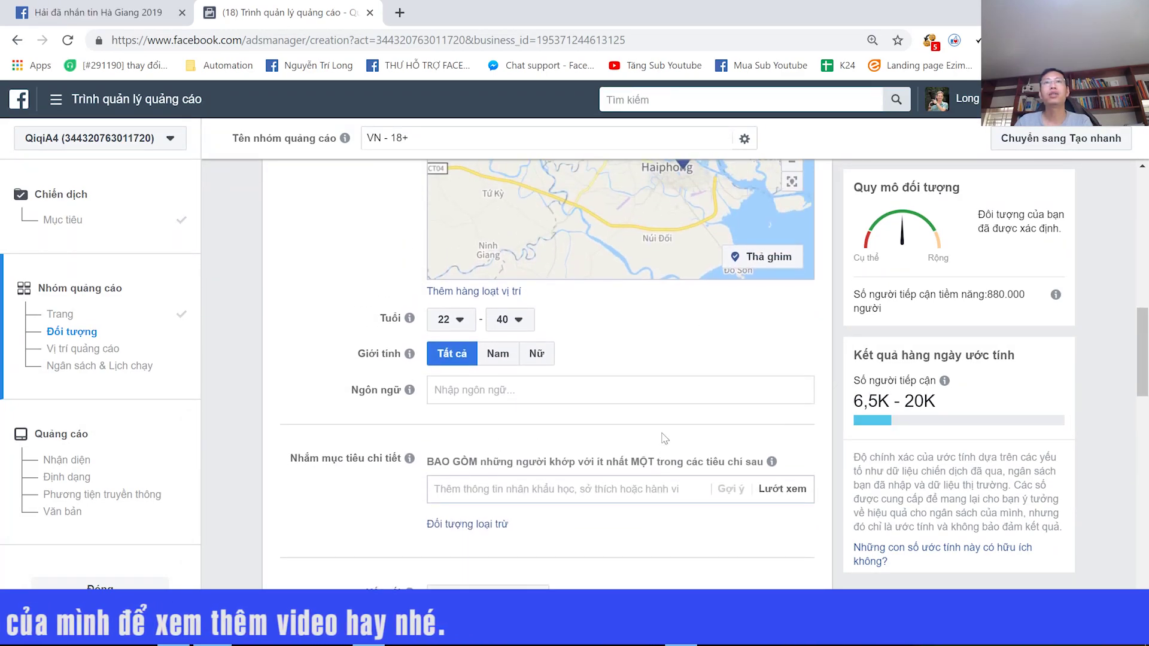
drag(592, 273, 626, 267)
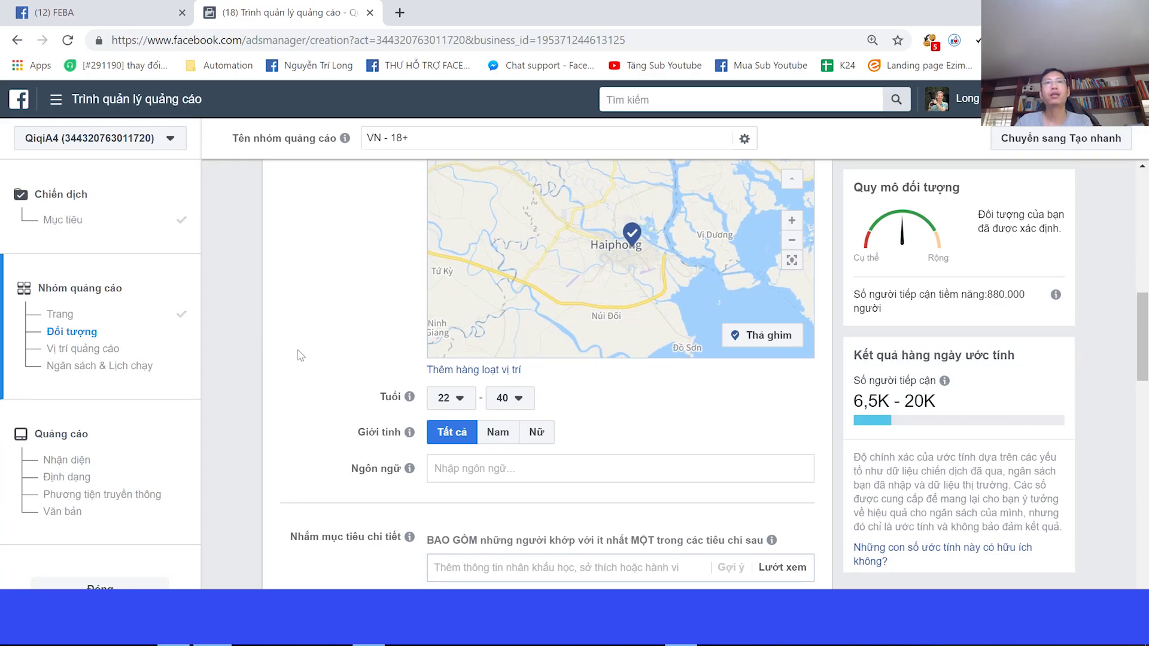
Step: Add the interest Quần áo to the audience's detailed targeting
scroll(473, 369, down, 1)
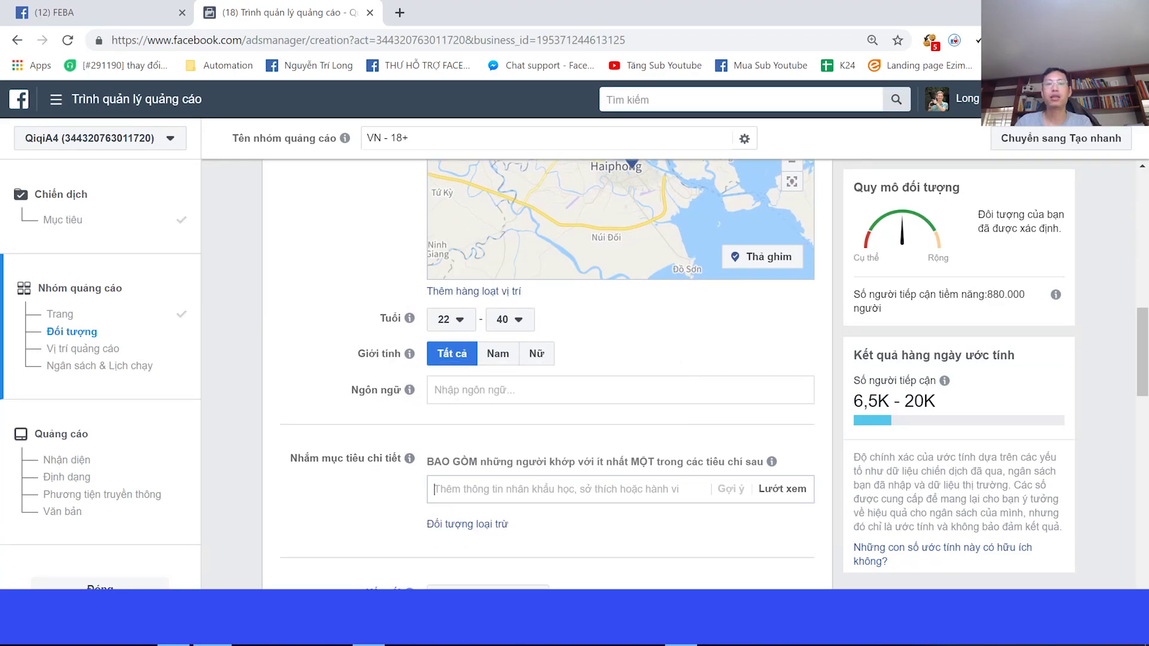
text(tuân)
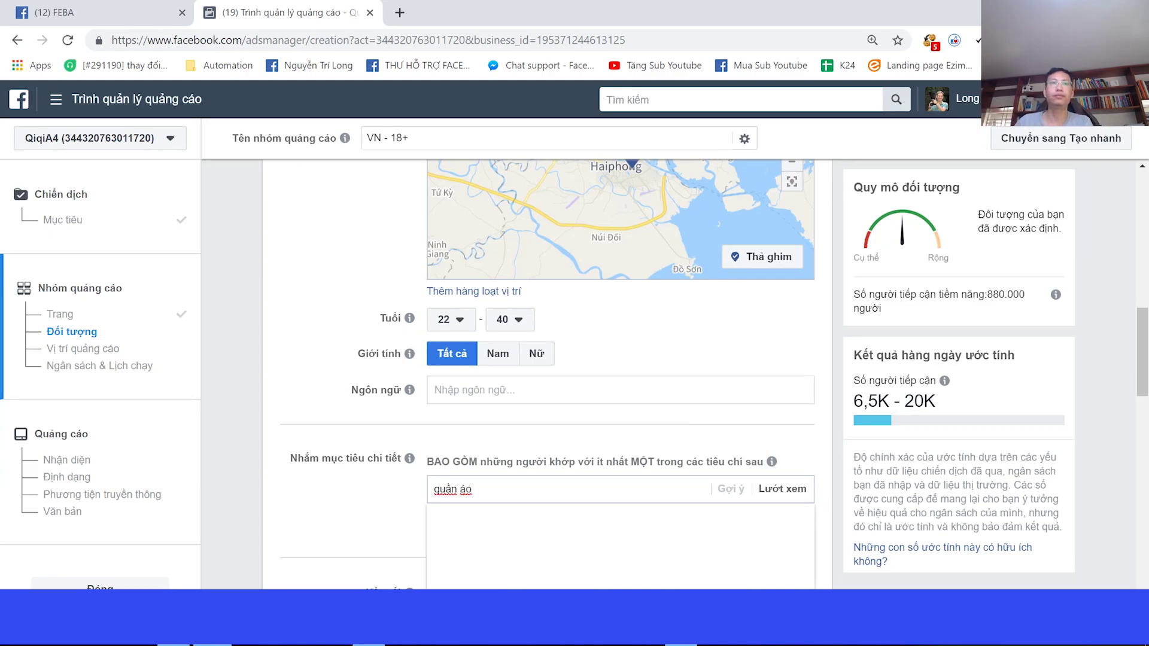
click(464, 520)
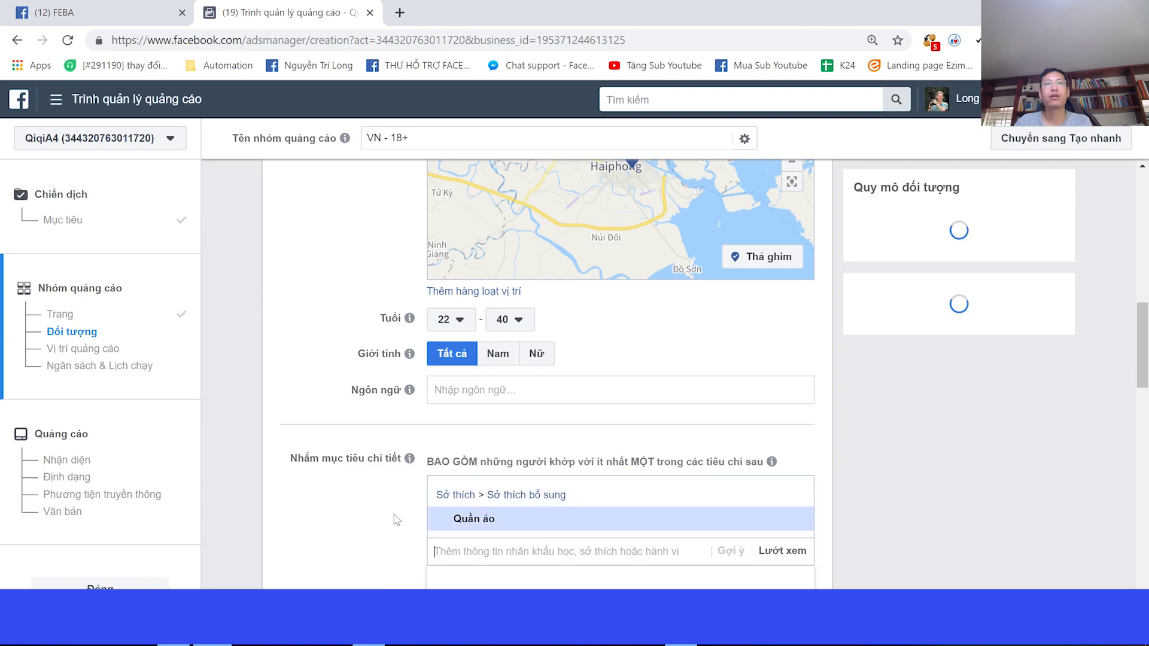
Step: Add the suggested interests Phụ kiện thời trang and Túi xách to the detailed targeting
scroll(335, 502, down, 1)
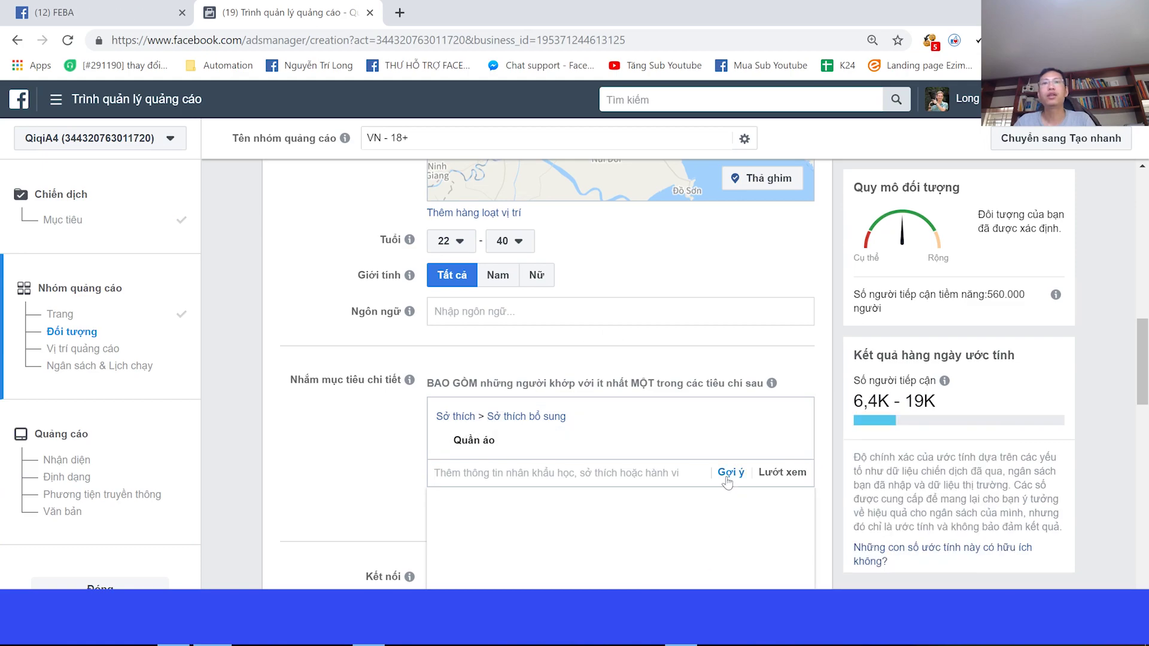
scroll(366, 443, down, 1)
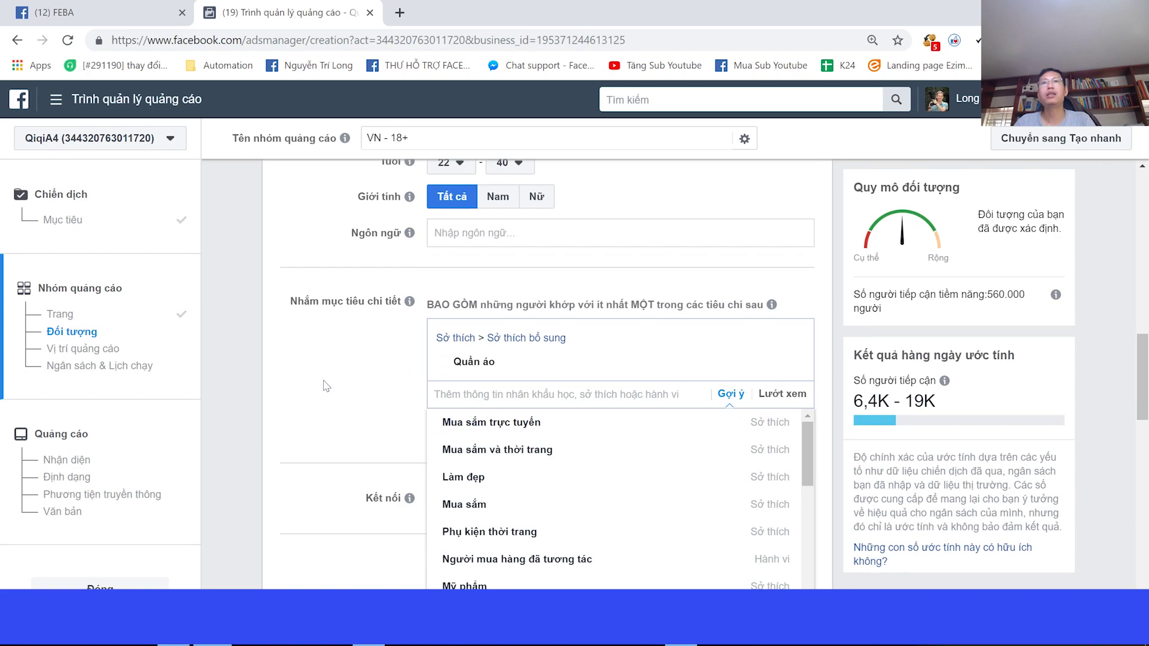
click(509, 541)
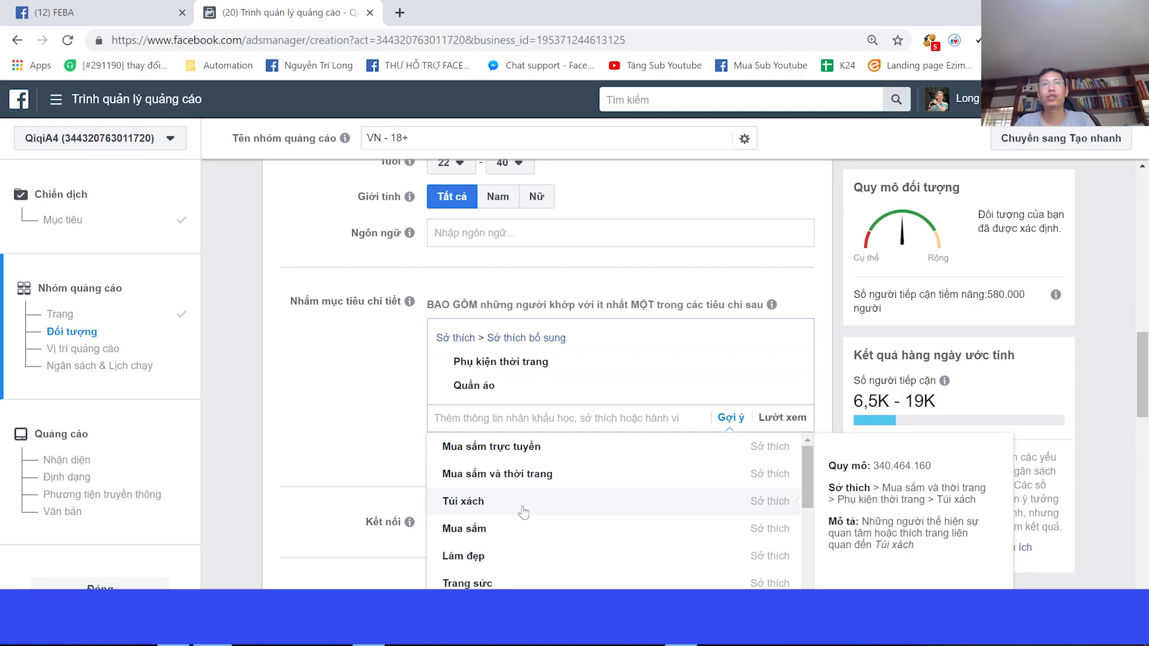
click(524, 511)
Step: Extend the detailed targeting with the suggested interests Giày and Đồng hồ đeo tay
scroll(364, 455, down, 3)
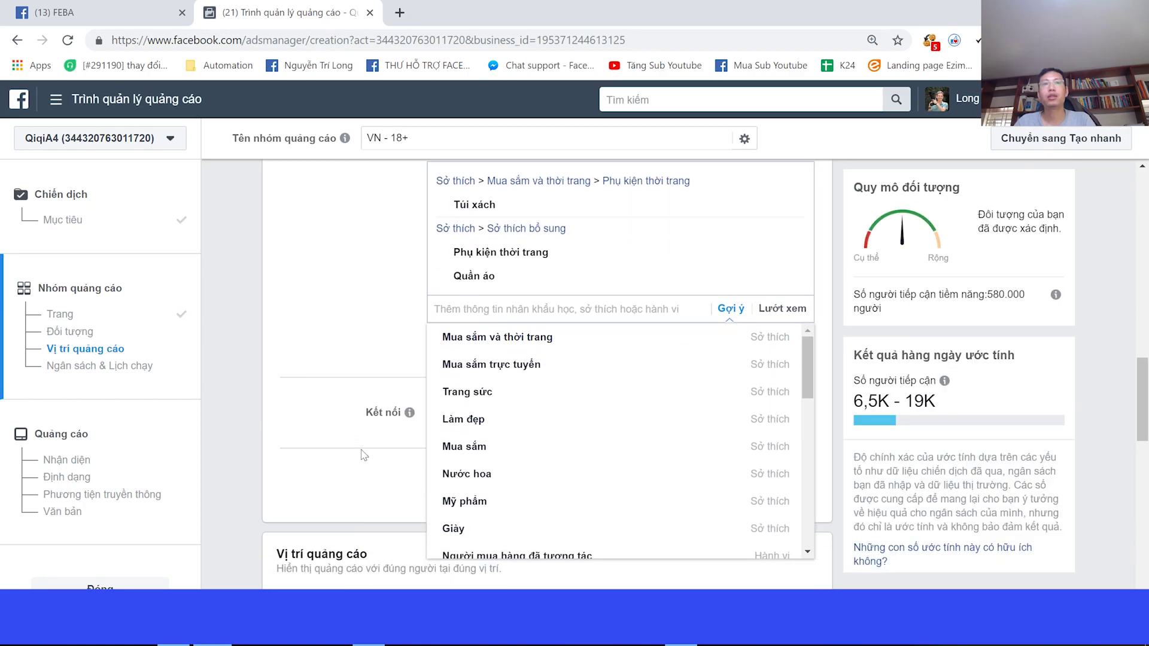
scroll(526, 431, down, 1)
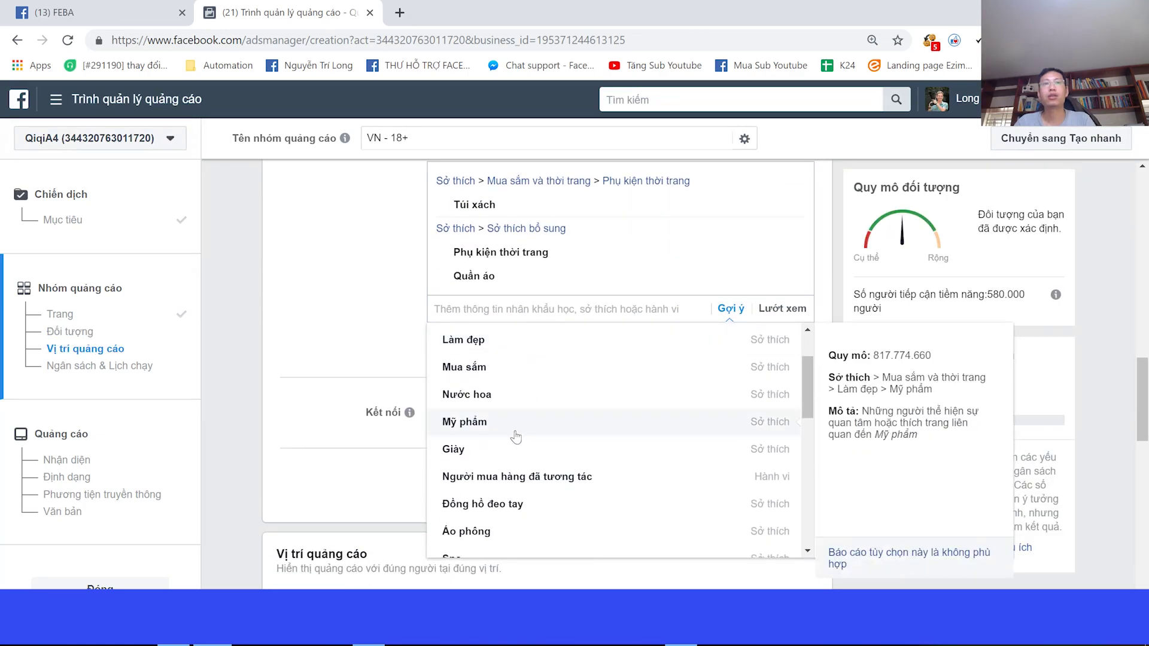
click(460, 451)
scroll(522, 446, down, 1)
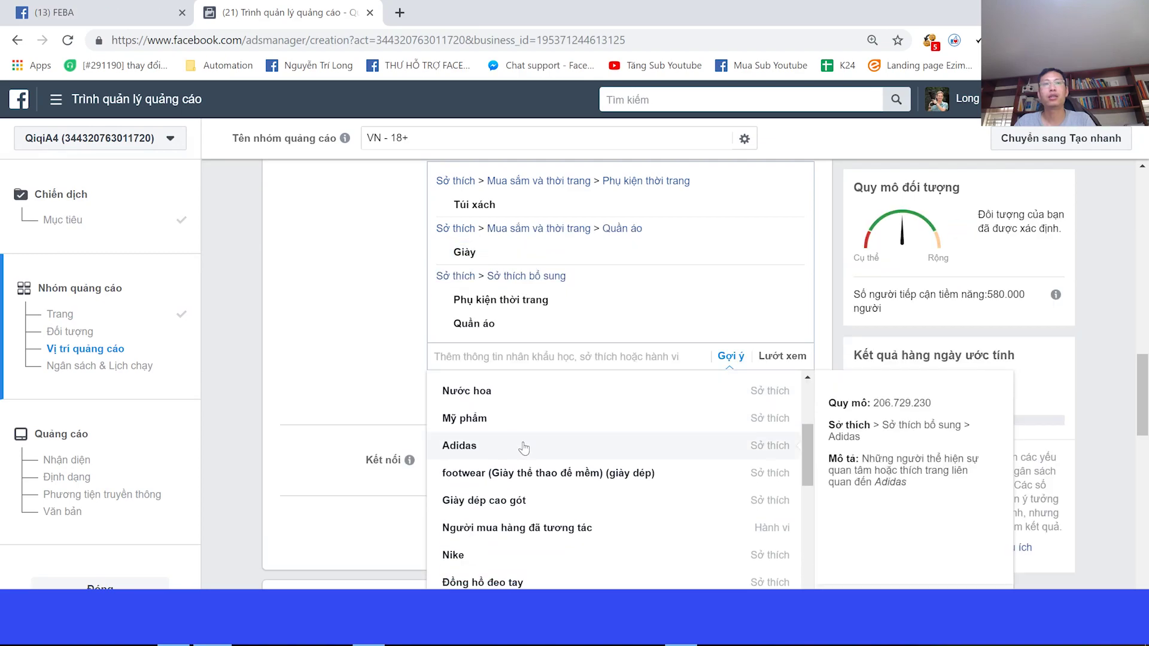
scroll(523, 448, up, 1)
scroll(524, 448, down, 2)
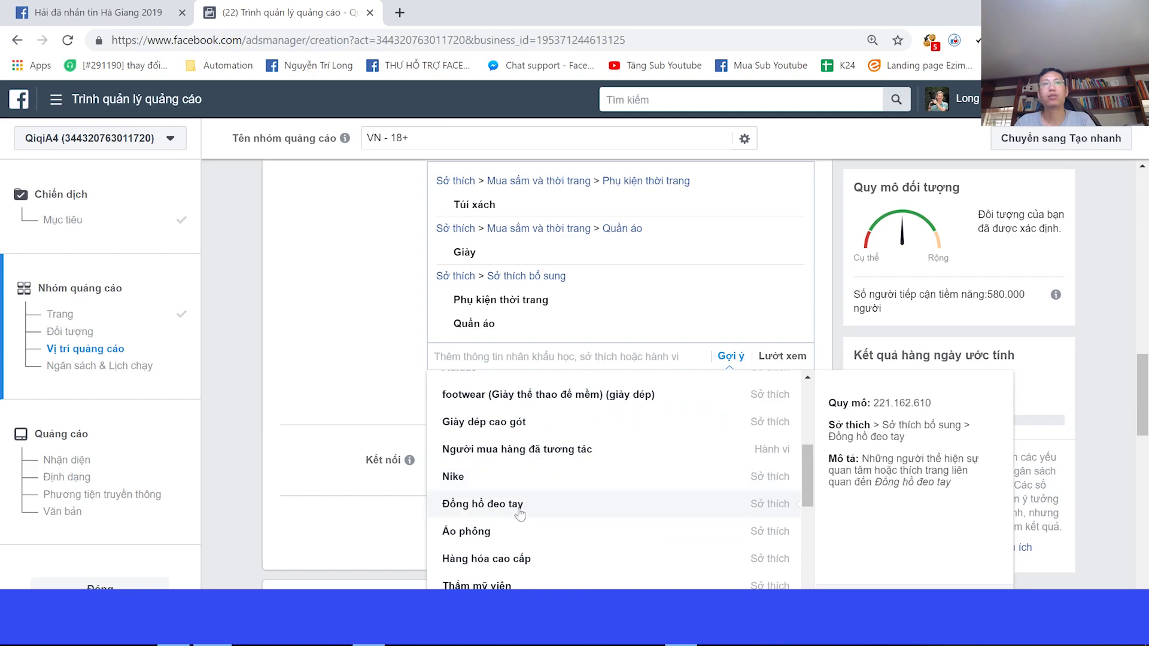
click(518, 505)
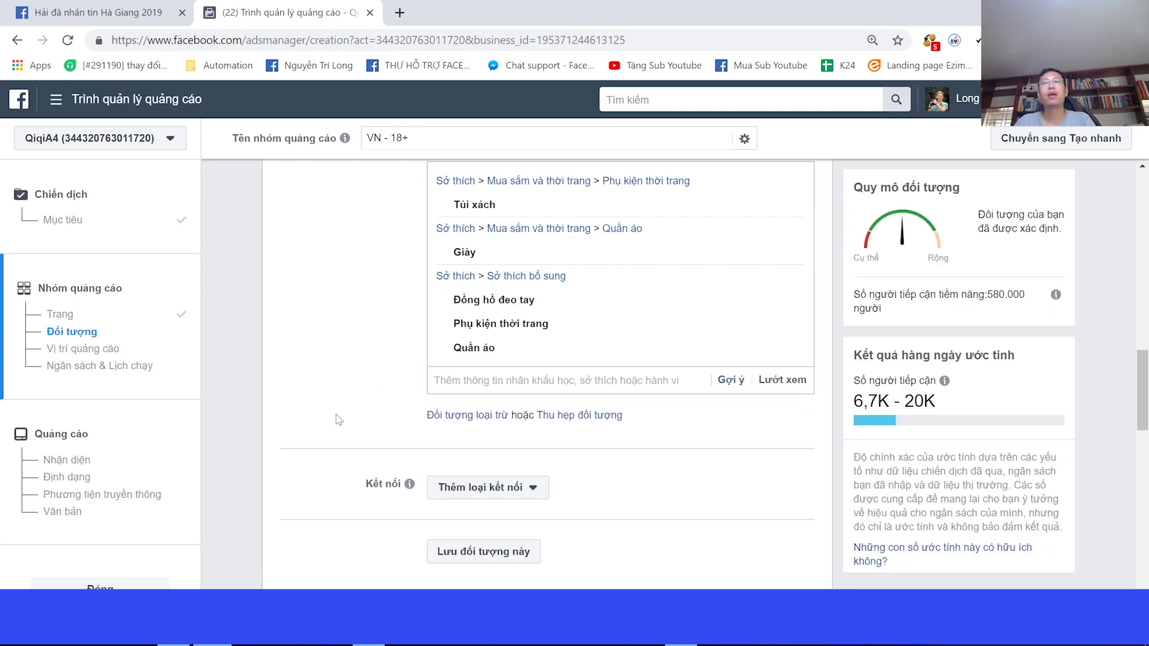
Step: Review the selected interests in detailed targeting and the exclusion, narrowing and connection options below them
scroll(339, 420, up, 3)
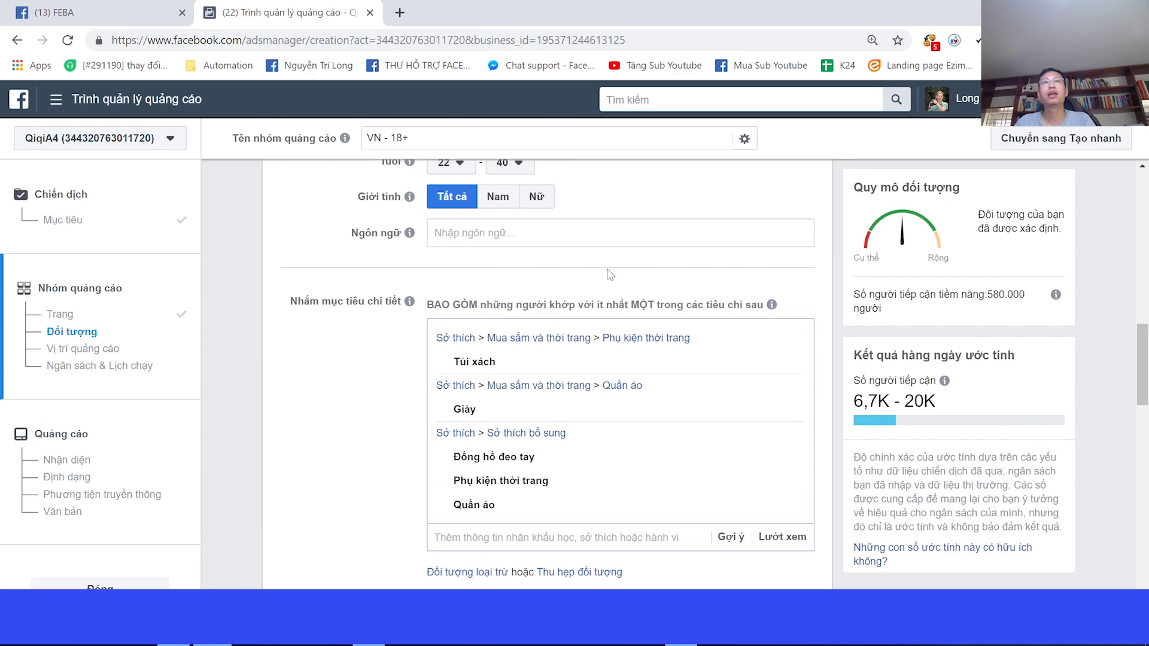
scroll(546, 298, down, 2)
scroll(503, 335, up, 2)
mouse_move(458, 375)
scroll(461, 392, down, 1)
mouse_move(467, 416)
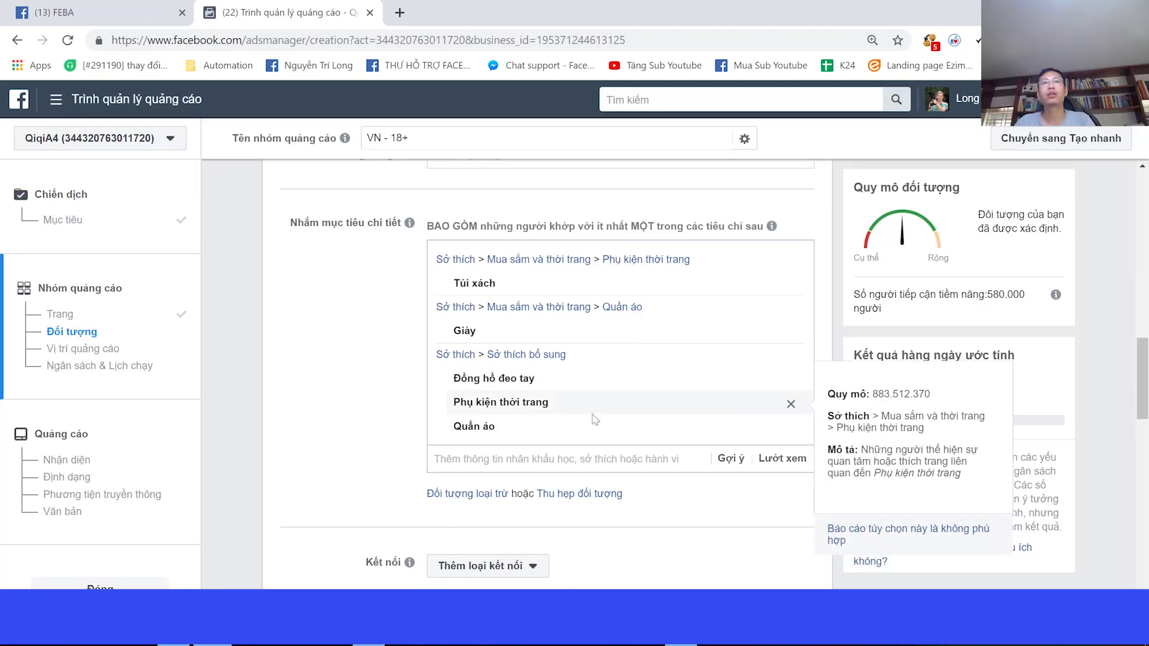
scroll(350, 393, down, 2)
scroll(351, 390, down, 2)
scroll(349, 371, up, 3)
scroll(378, 339, down, 1)
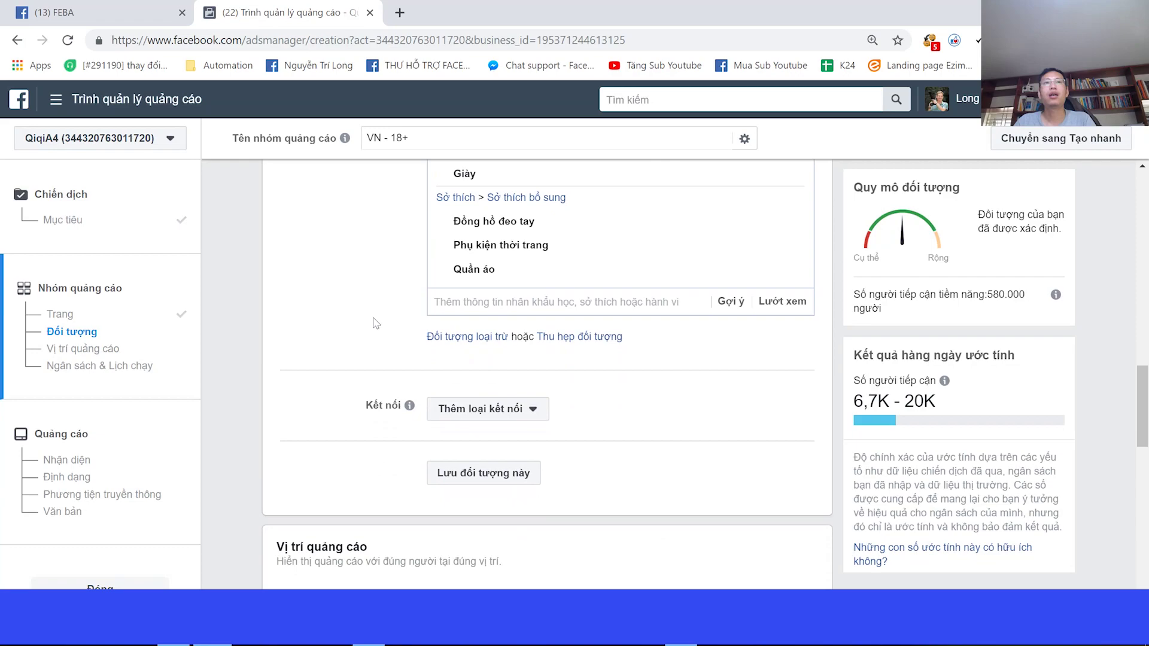
Step: Switch the ad placements from automatic to Chỉnh sửa vị trí quảng cáo
scroll(389, 334, down, 1)
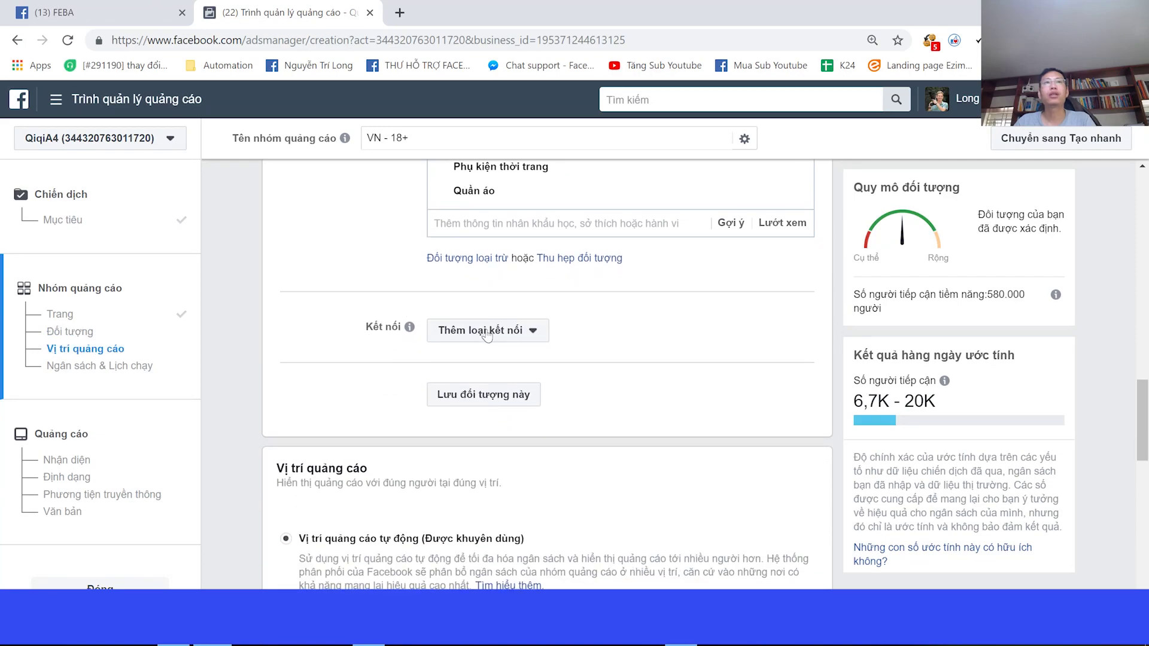
scroll(381, 340, down, 2)
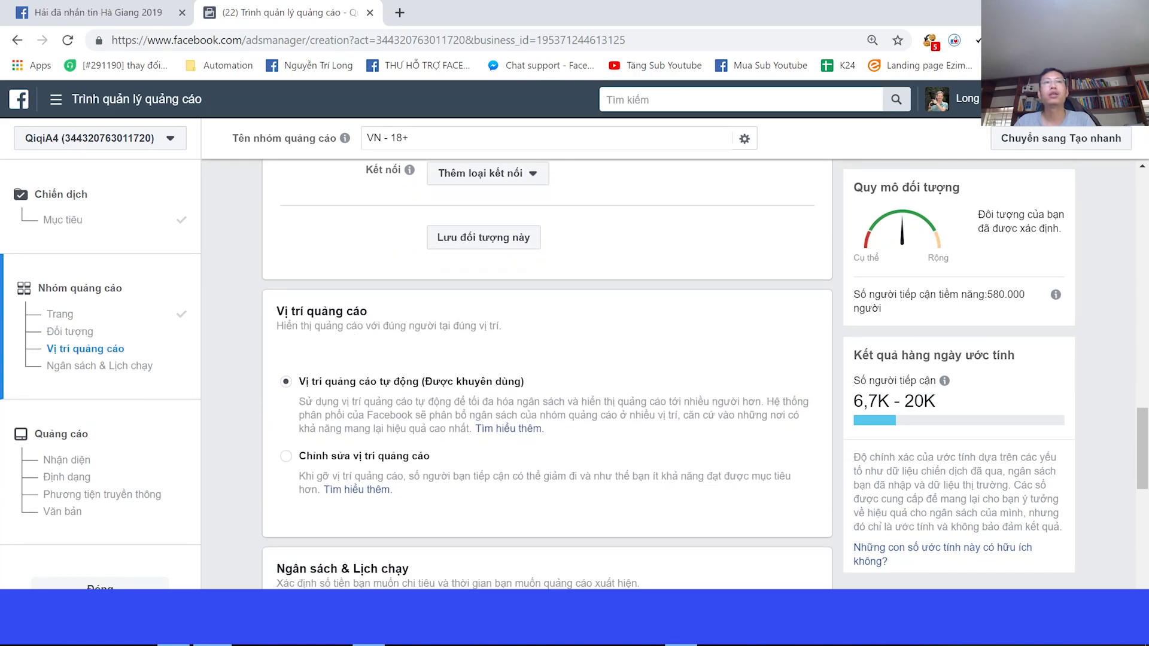
scroll(356, 373, down, 2)
click(286, 300)
scroll(545, 363, down, 2)
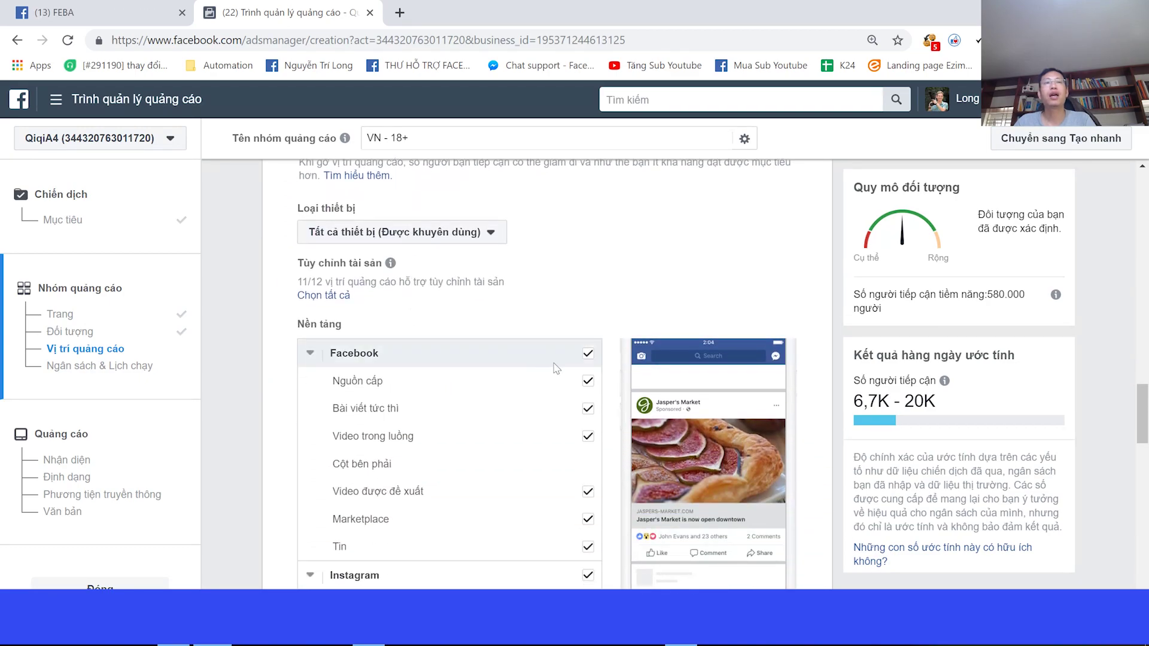
Step: Exclude Video trong luồng, Bài viết tức thì, Video được đề xuất and Marketplace from the Facebook placements
scroll(564, 367, down, 1)
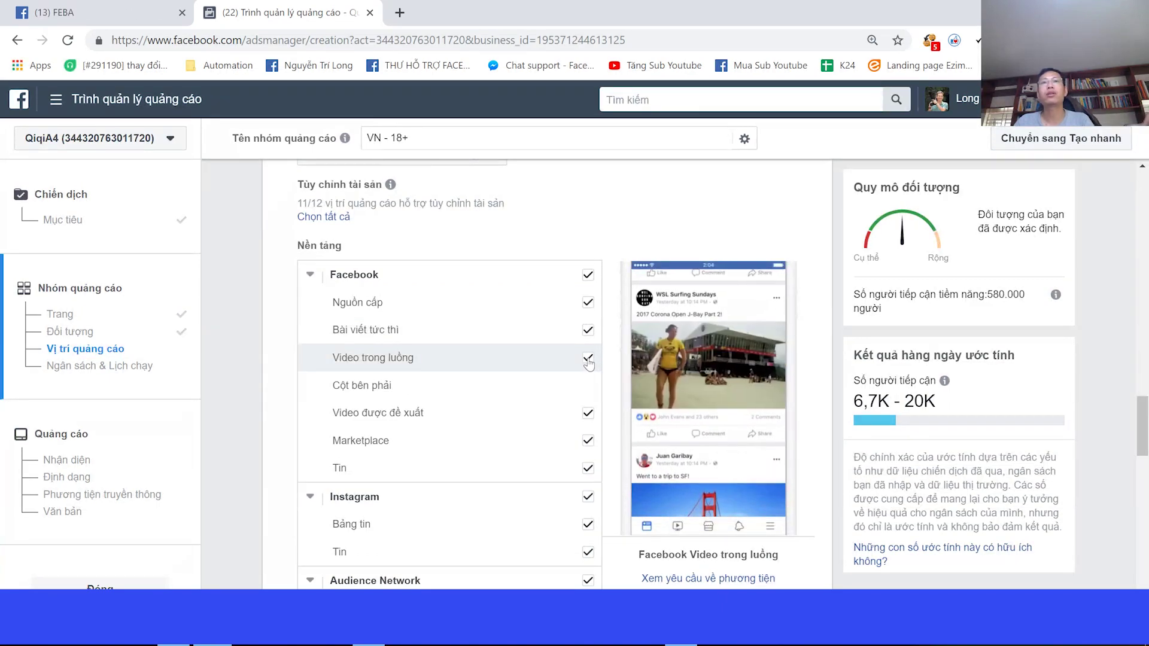
click(588, 359)
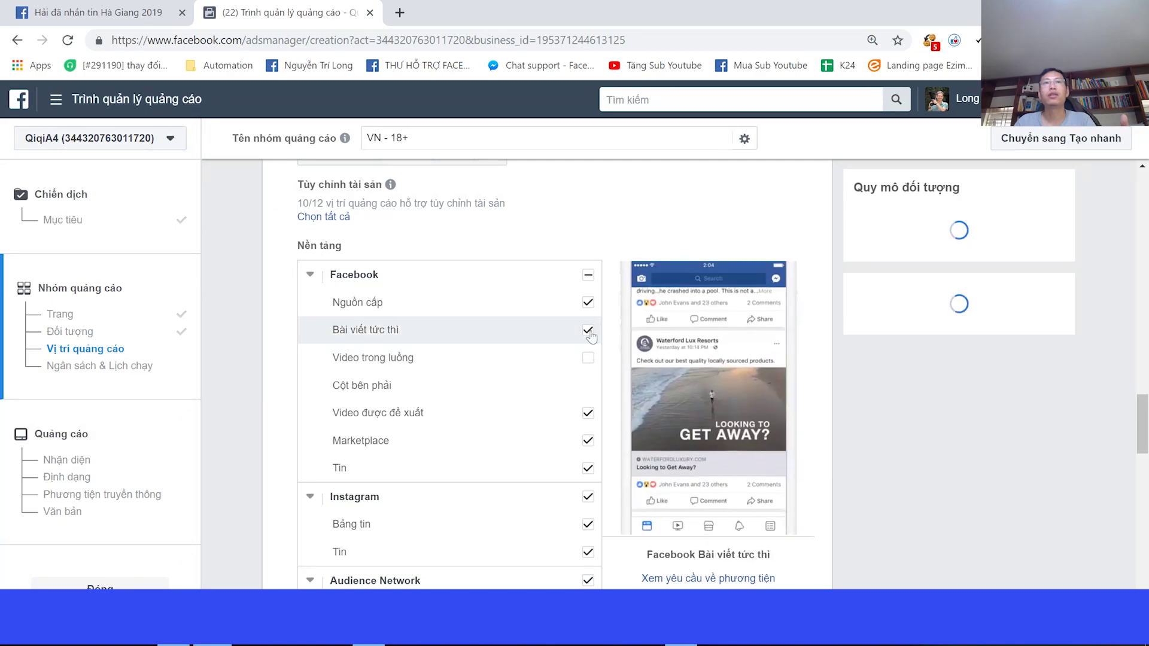
click(588, 331)
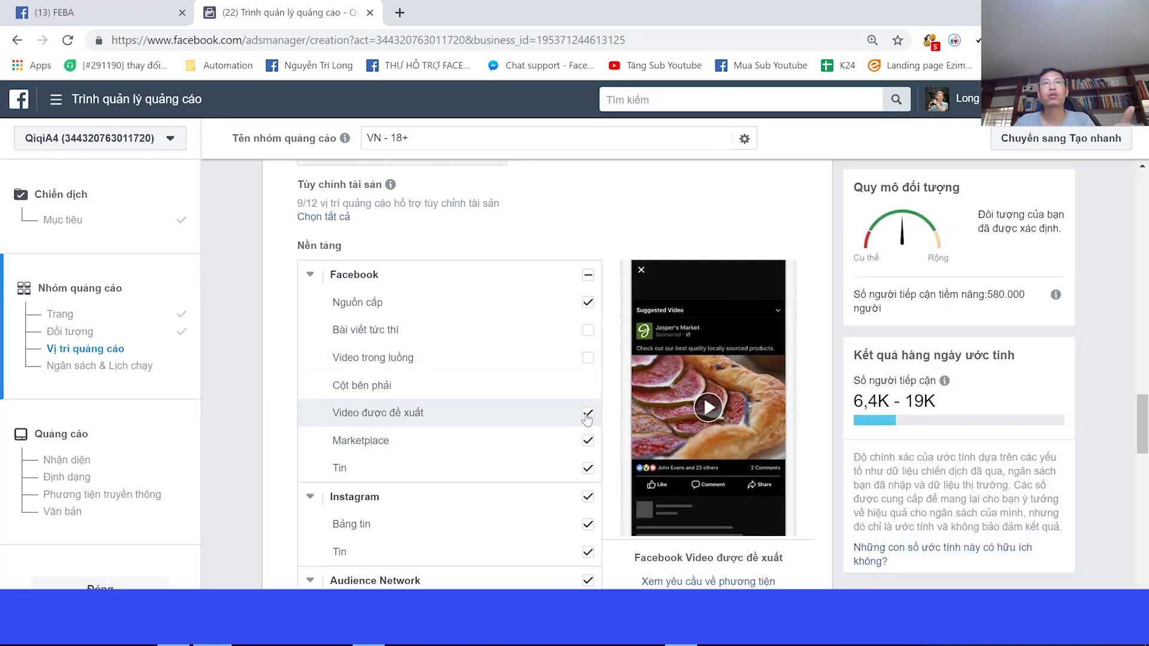
click(588, 415)
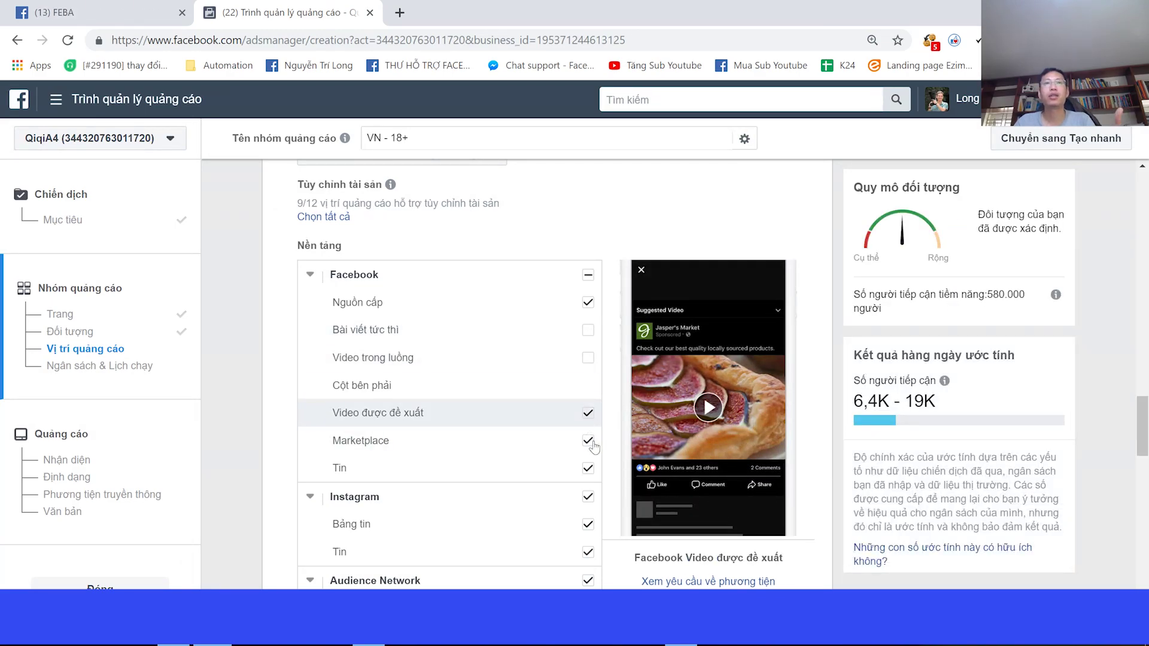
click(588, 441)
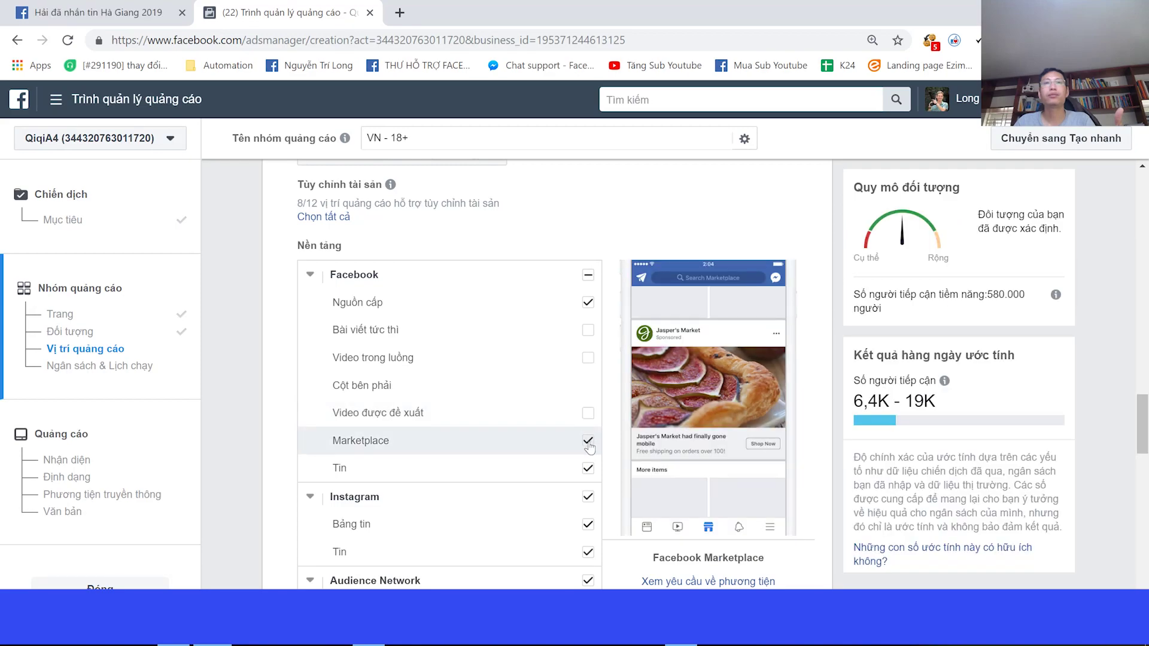
Step: Exclude all Instagram placements and the Audience Network placement Video trong luồng
scroll(516, 456, down, 3)
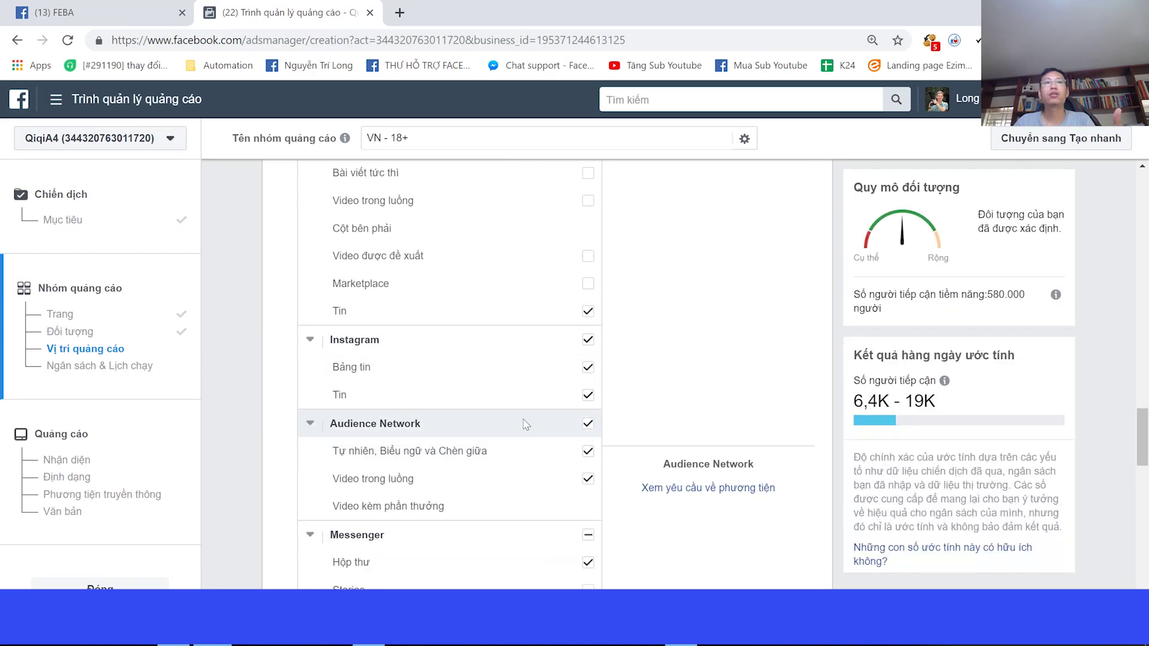
click(587, 341)
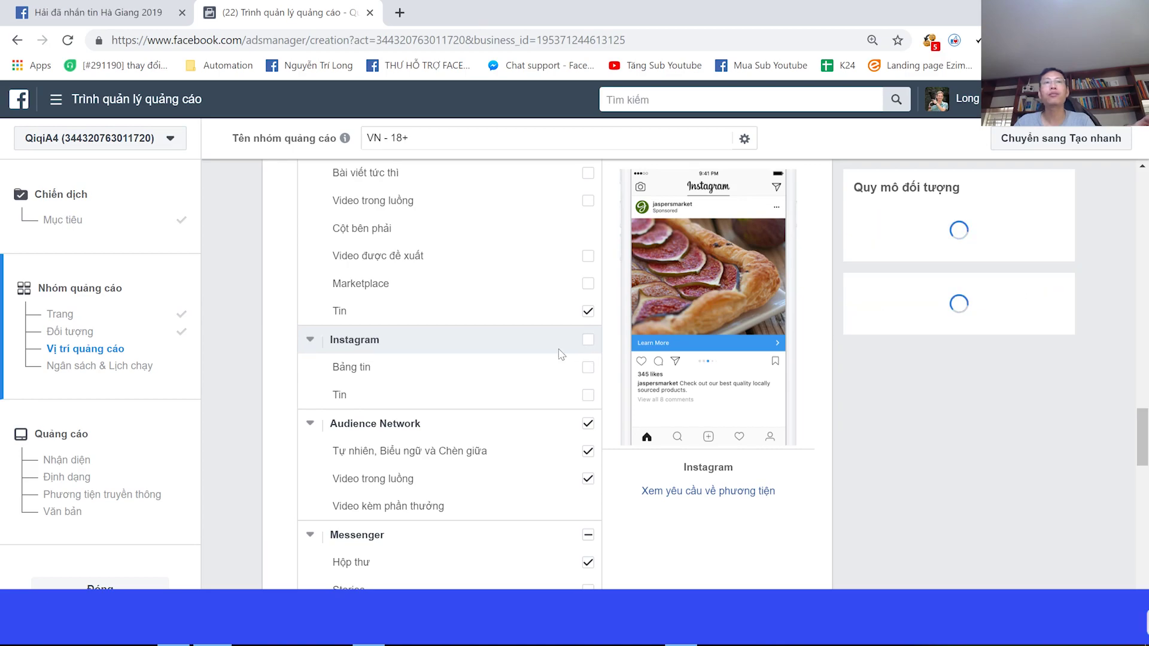
scroll(587, 345, down, 1)
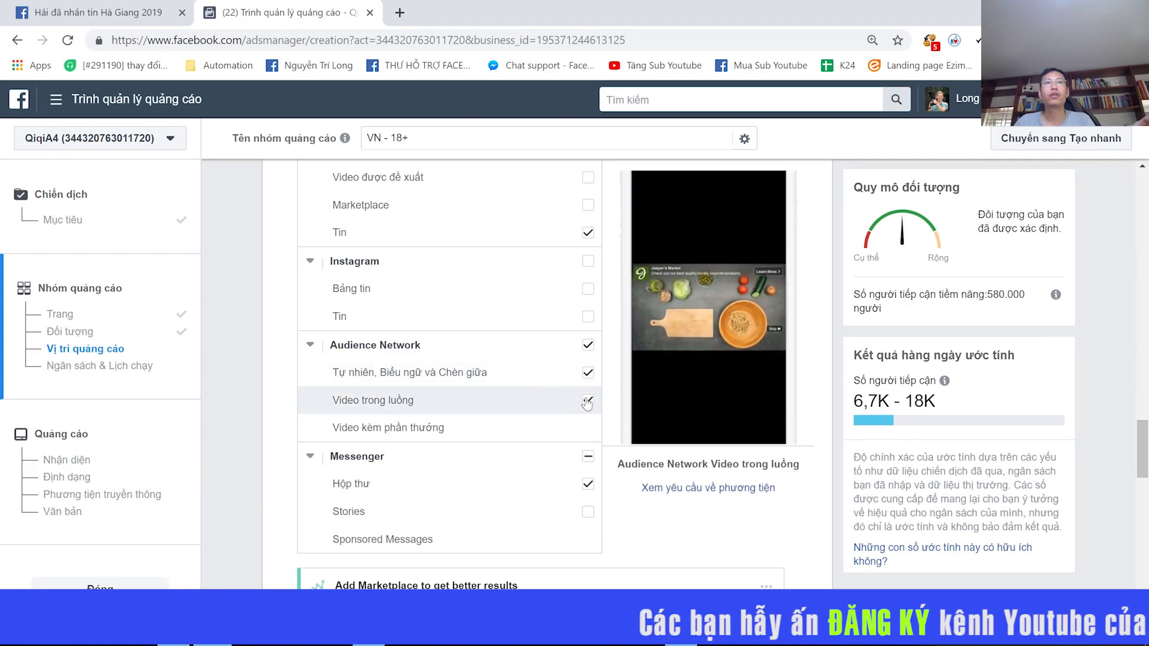
click(426, 405)
Step: Review the remaining placement and device options, the budget and schedule settings, and the estimated daily reach
scroll(425, 413, down, 2)
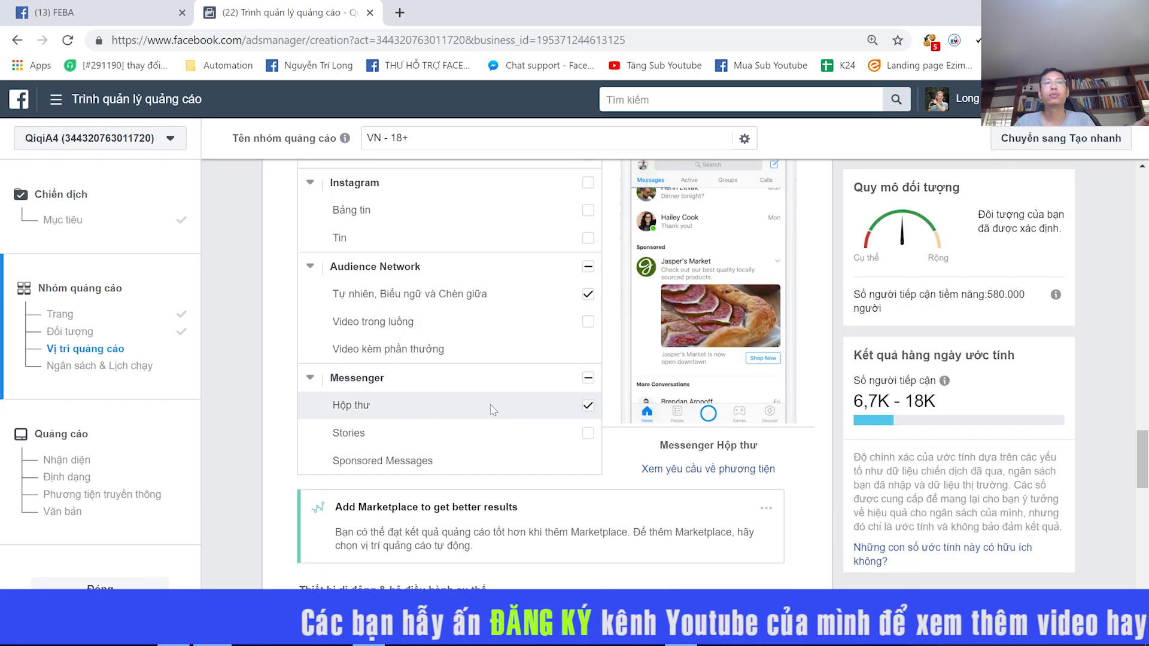
scroll(499, 410, down, 2)
scroll(495, 421, down, 7)
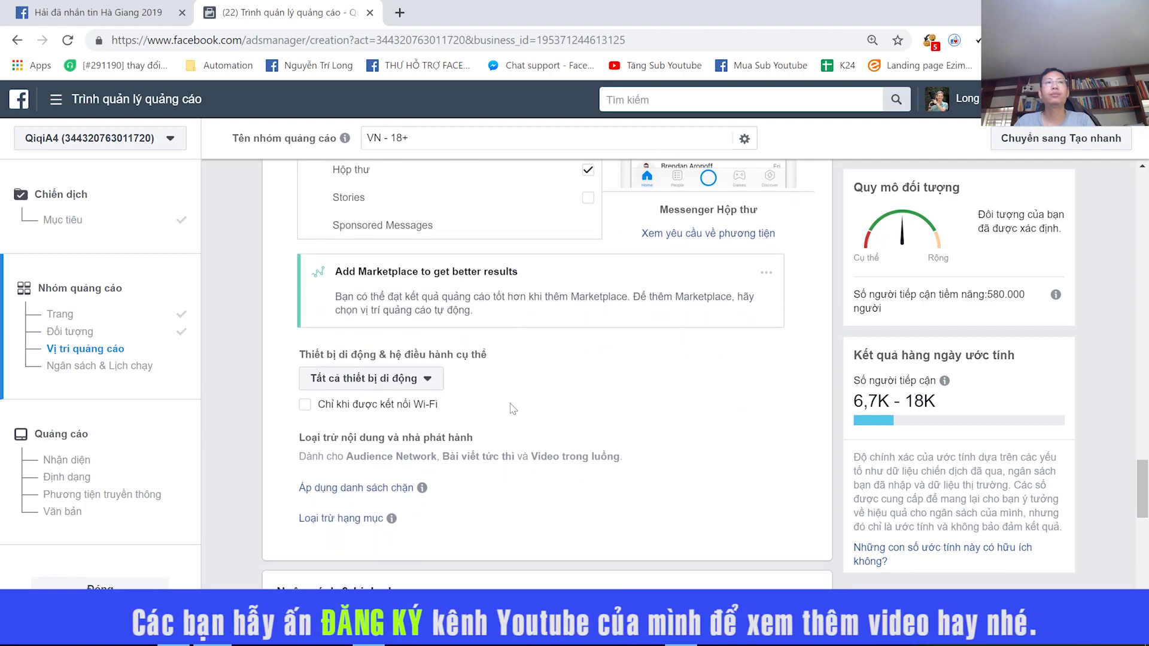
scroll(513, 398, down, 1)
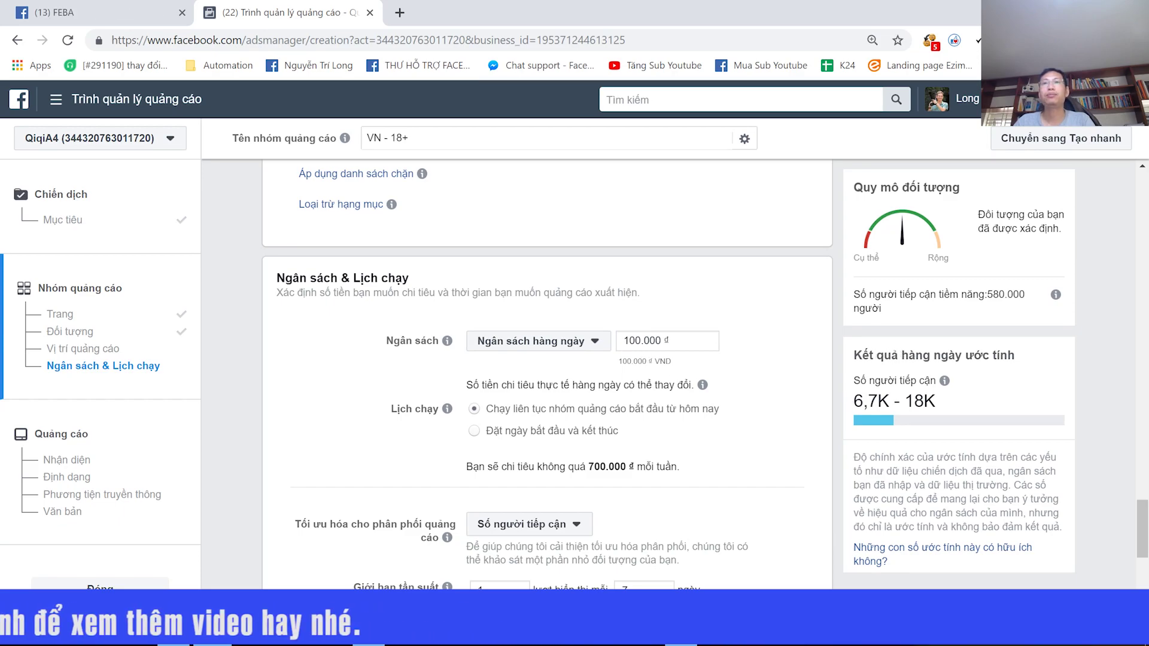
drag(855, 401, 878, 401)
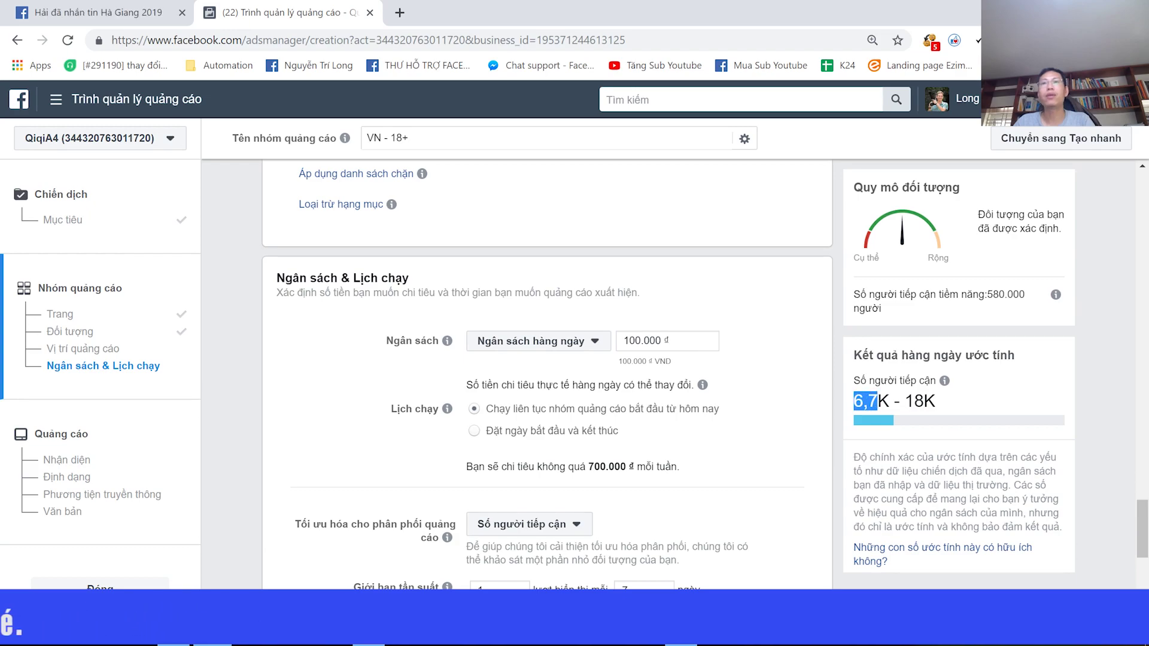
Step: Examine the estimated daily reach and the potential audience size for the current daily budget
drag(925, 401, 904, 402)
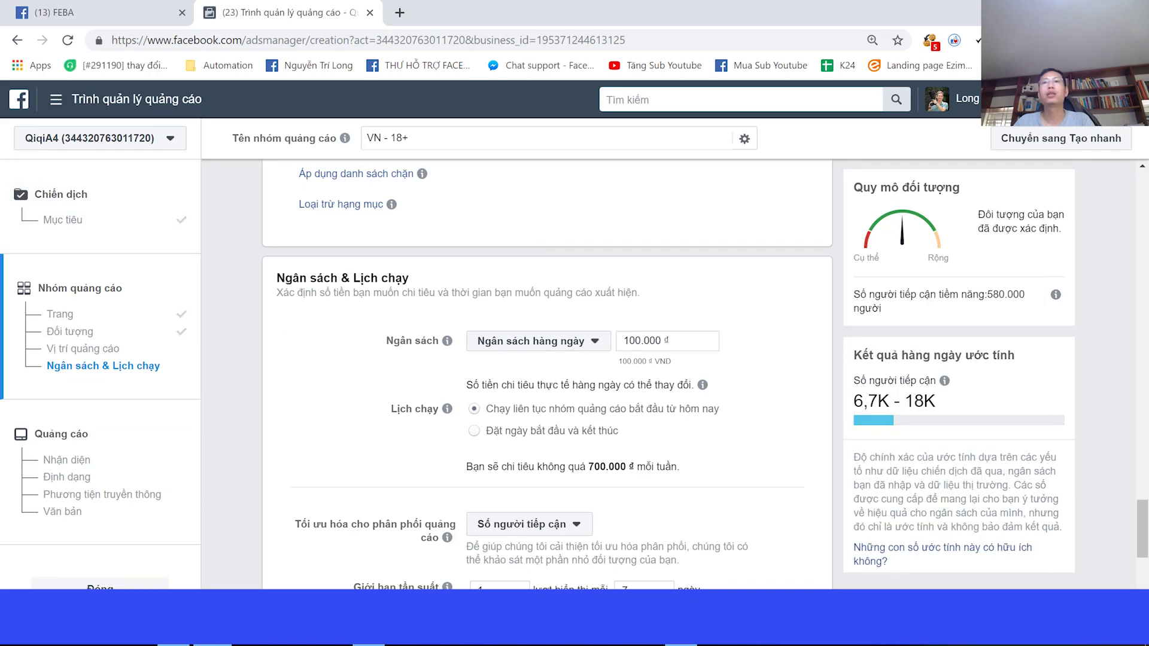
drag(853, 401, 956, 405)
click(958, 405)
drag(877, 402, 854, 403)
click(959, 405)
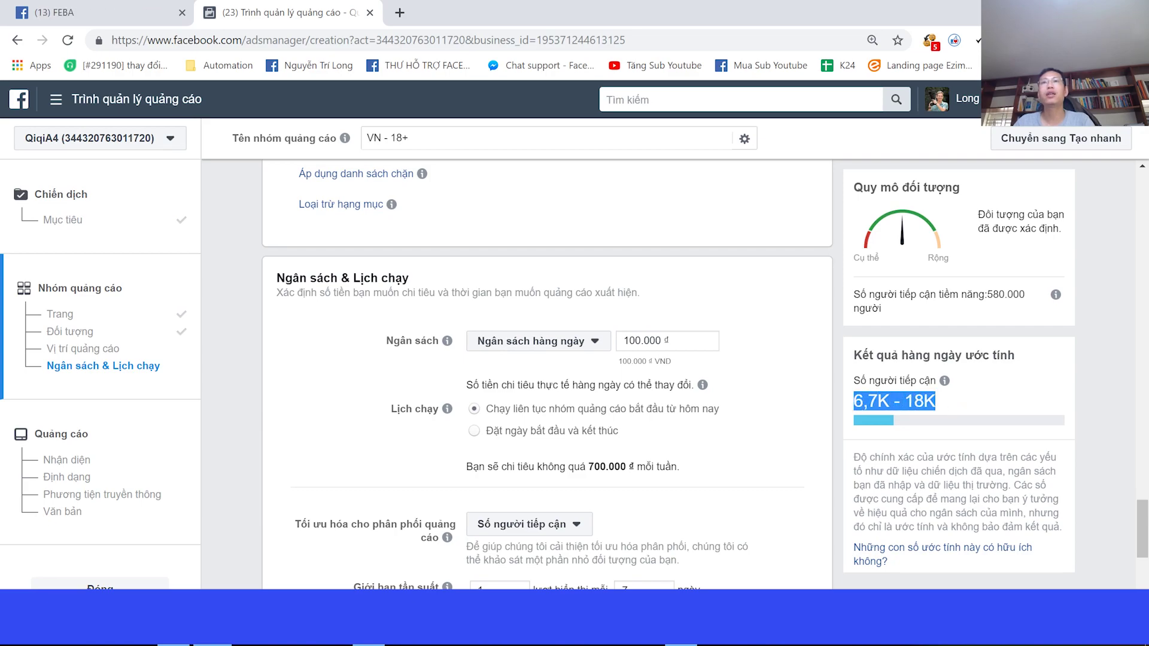
click(854, 402)
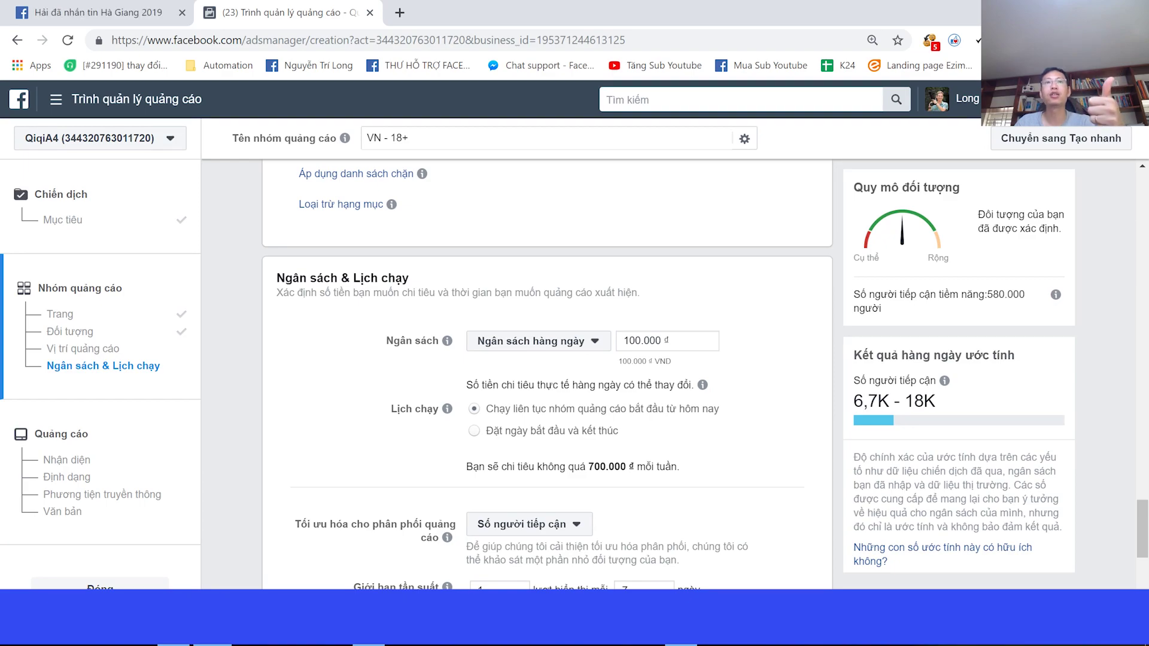
scroll(744, 371, down, 1)
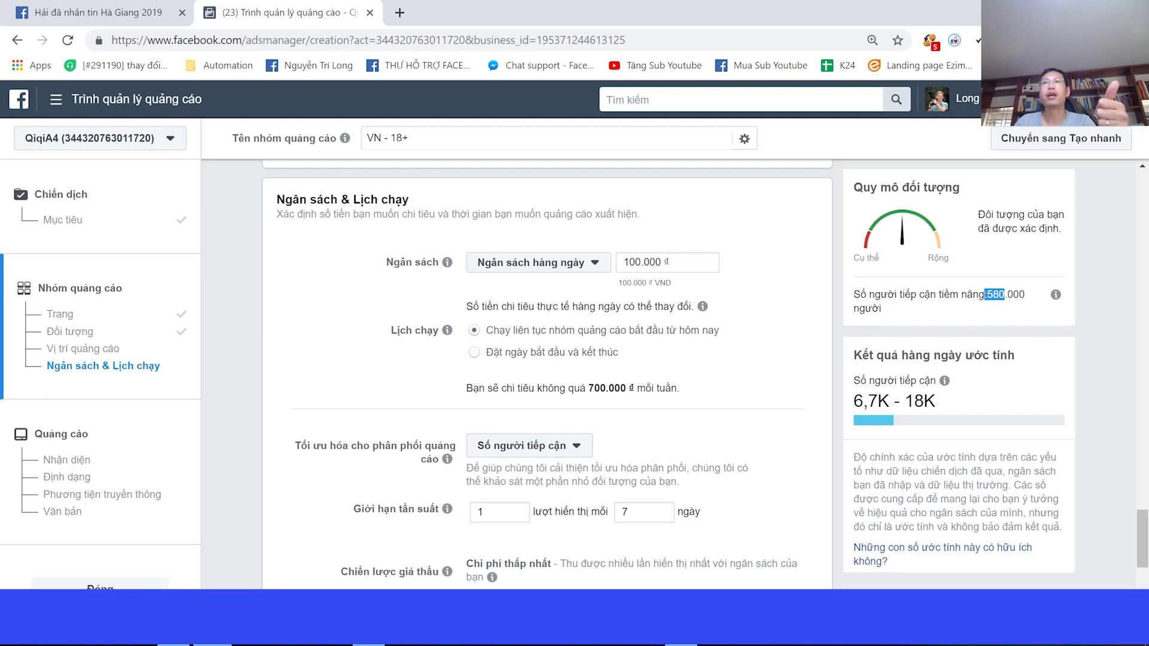
drag(1005, 294, 1020, 312)
scroll(627, 376, down, 1)
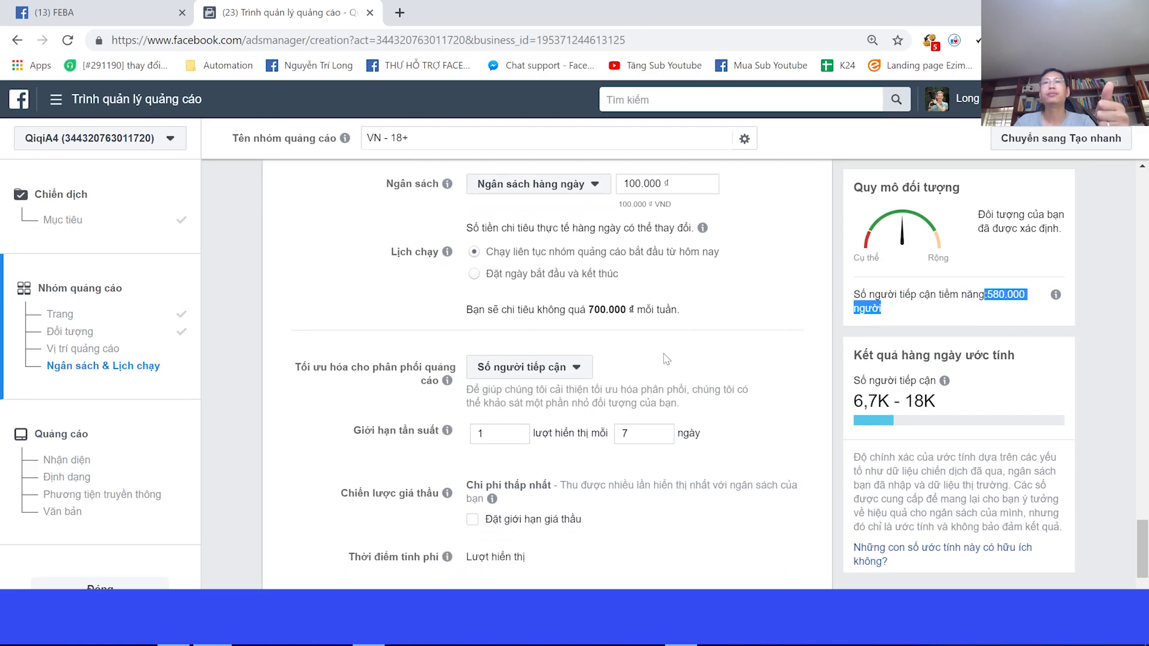
scroll(666, 359, up, 1)
click(922, 338)
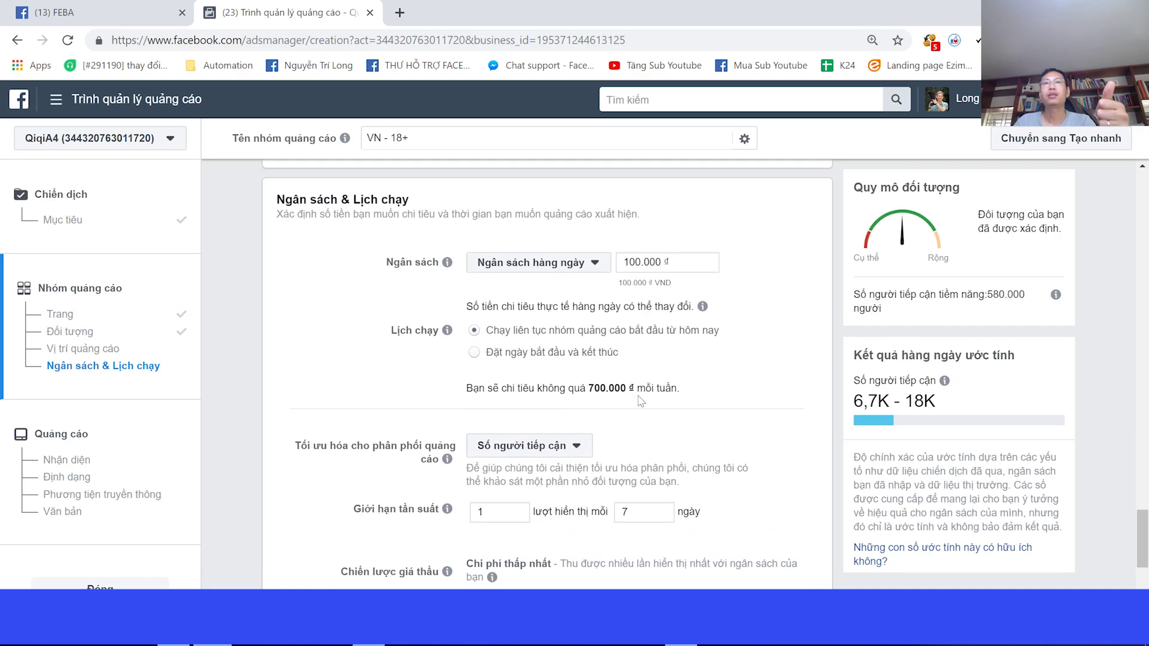
Step: Review the delivery optimisation options while keeping Số người tiếp cận selected
scroll(633, 399, down, 1)
scroll(378, 381, down, 1)
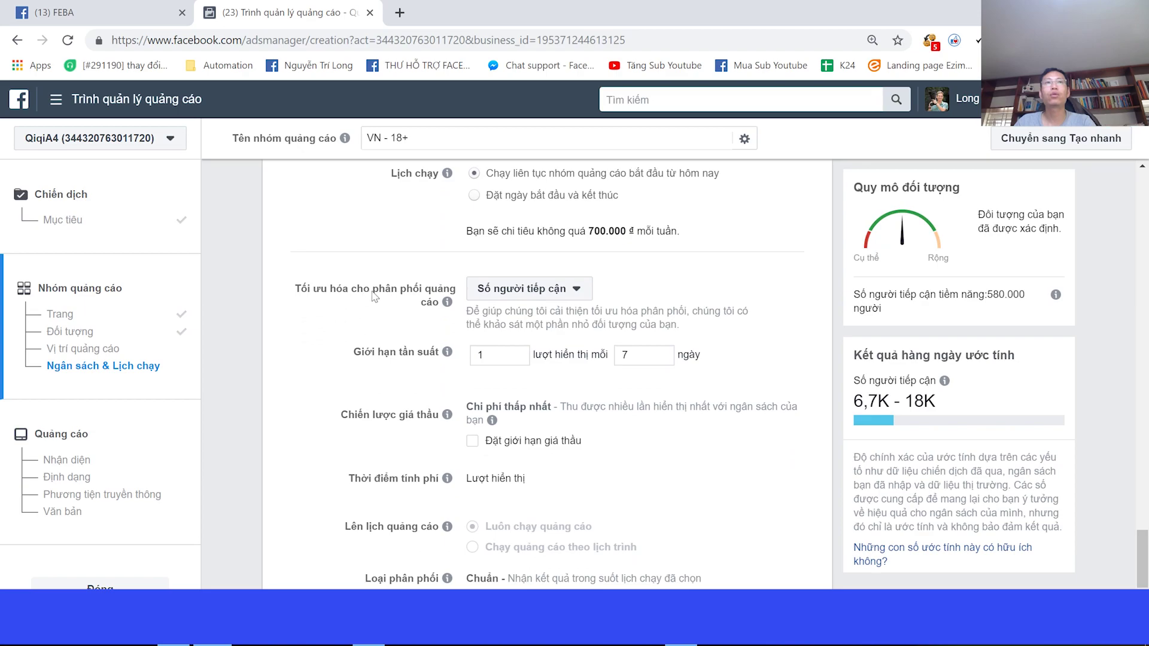
click(530, 294)
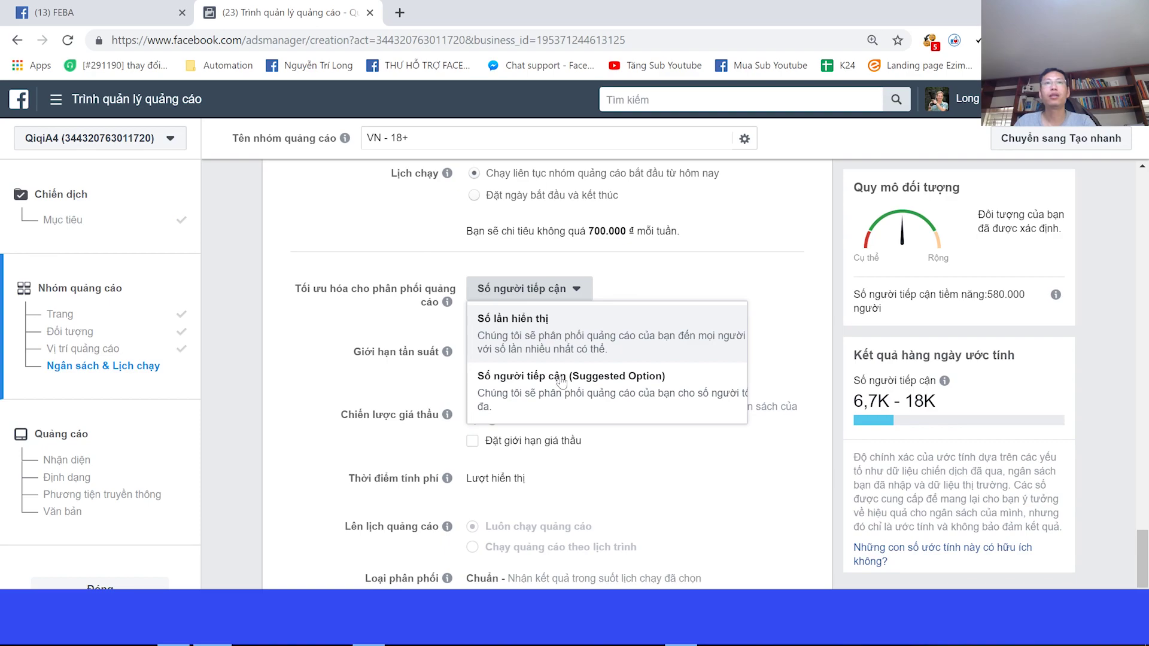
click(376, 329)
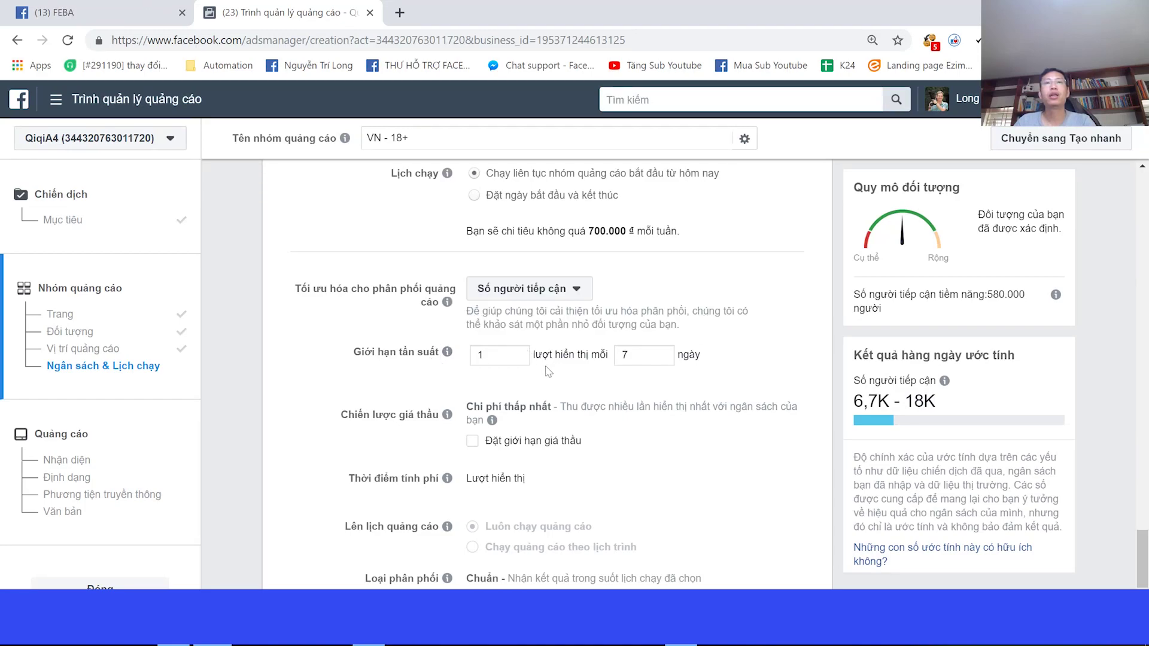
Step: Try frequency caps of 2 impressions every 5 days and 10 impressions every 1 day
mouse_move(446, 353)
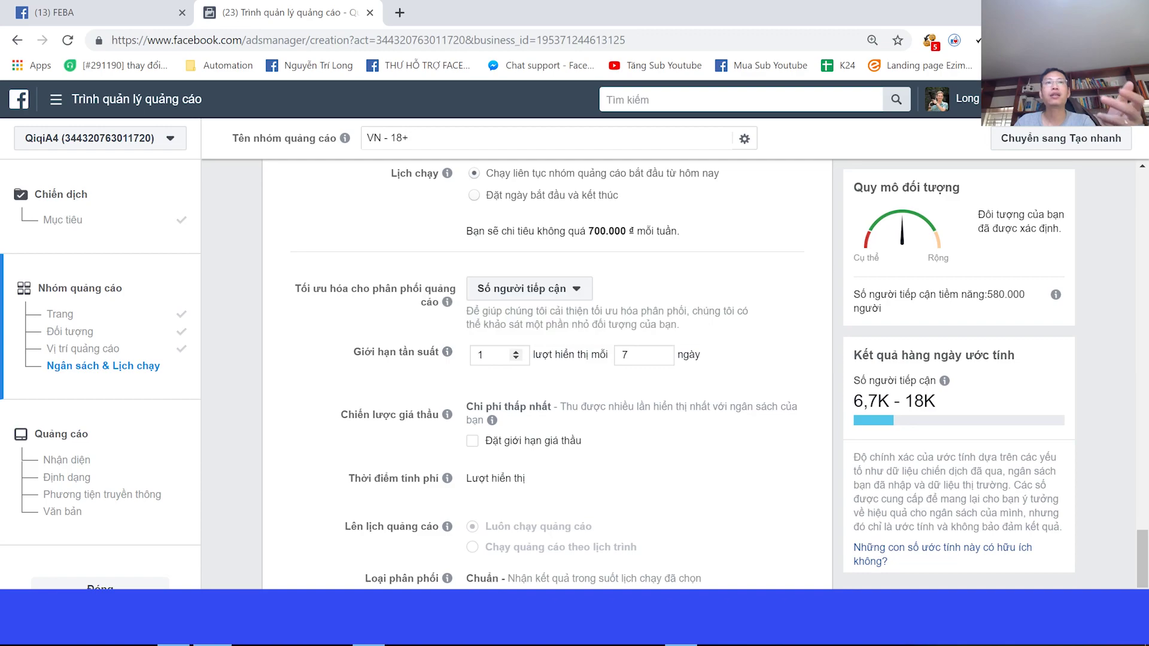
click(515, 354)
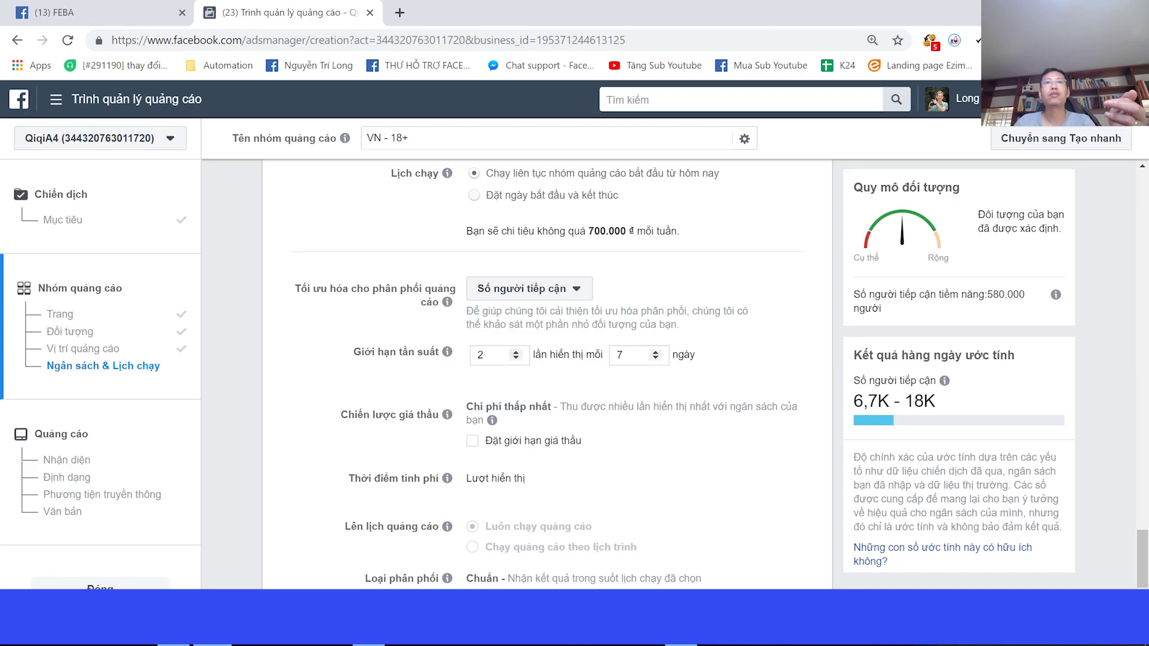
text(5)
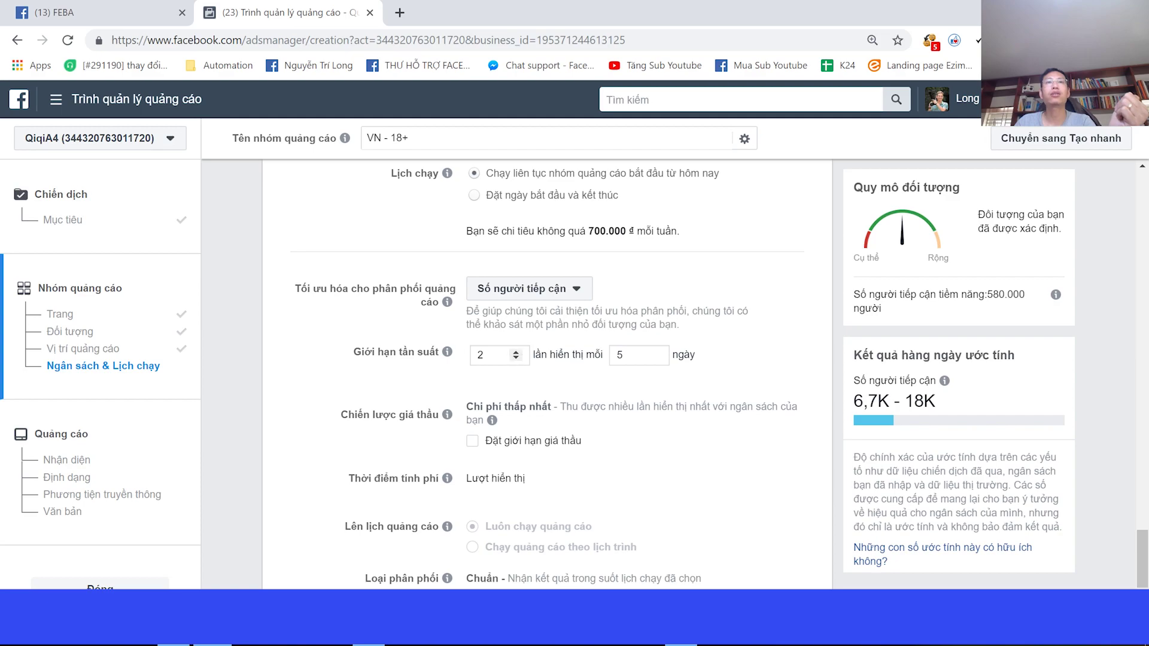
double_click(471, 358)
text(10)
text(1)
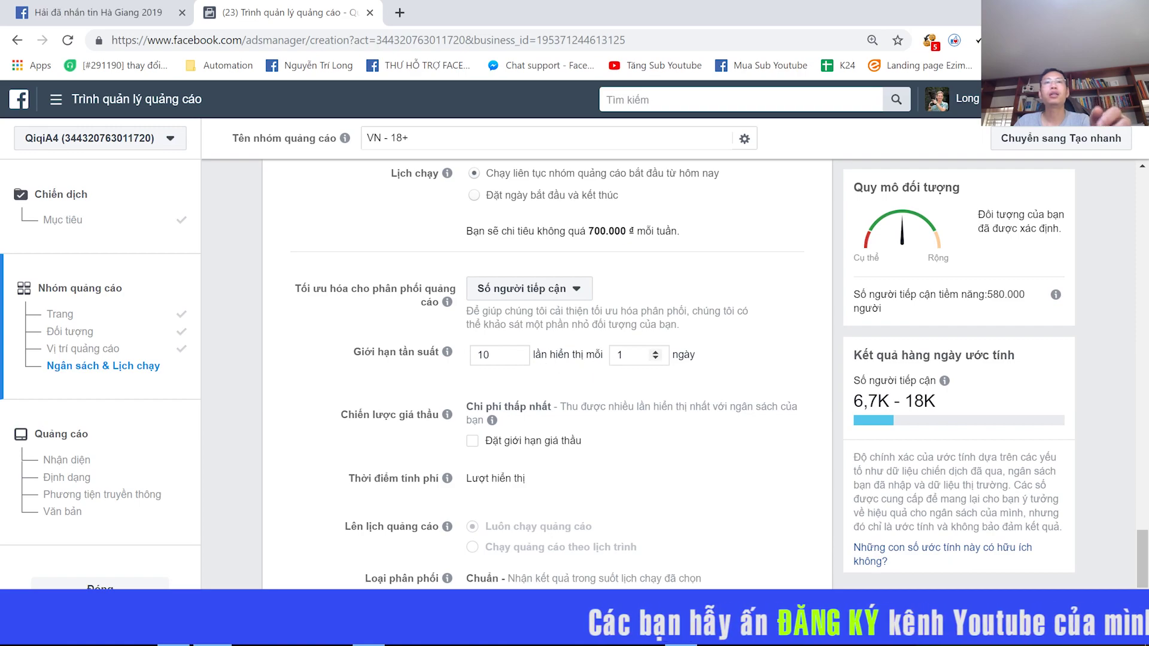
Step: Set the frequency cap to 2 impressions every 3 days and continue to the ad setup
drag(492, 356, 468, 364)
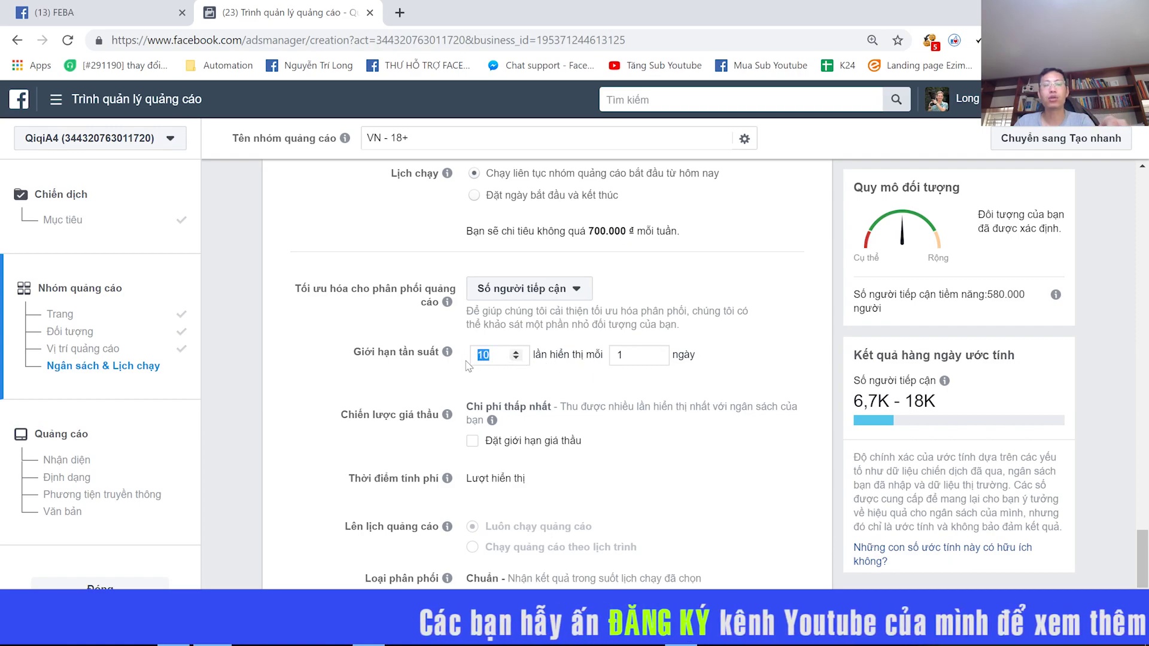
text(2)
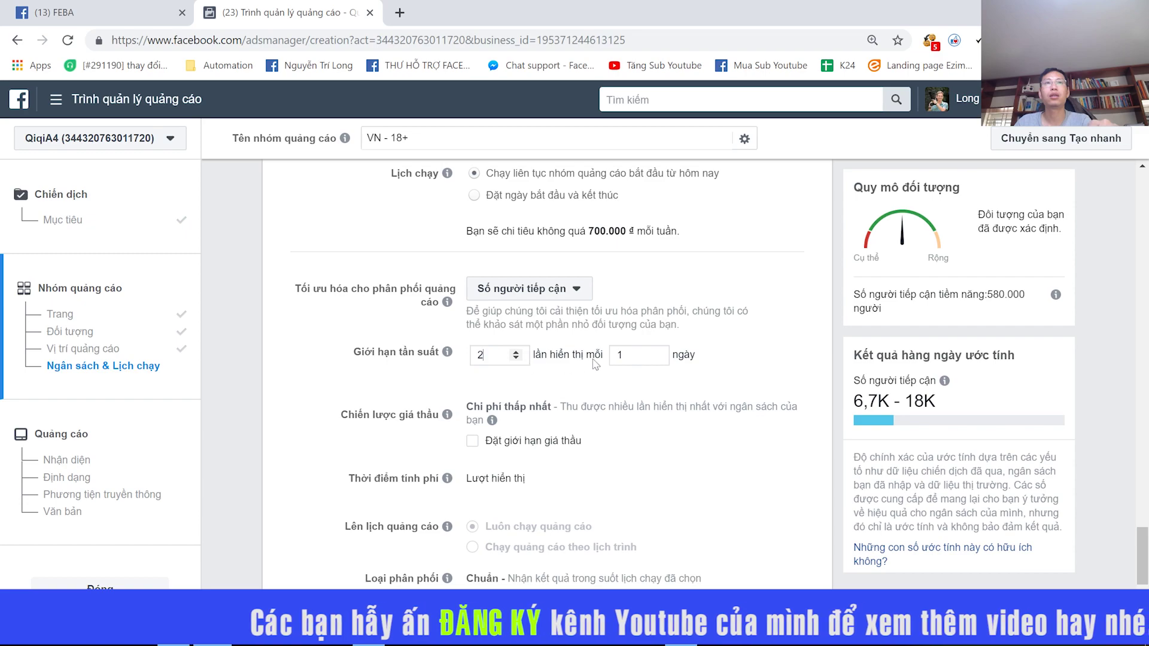
key(Tab)
text(3)
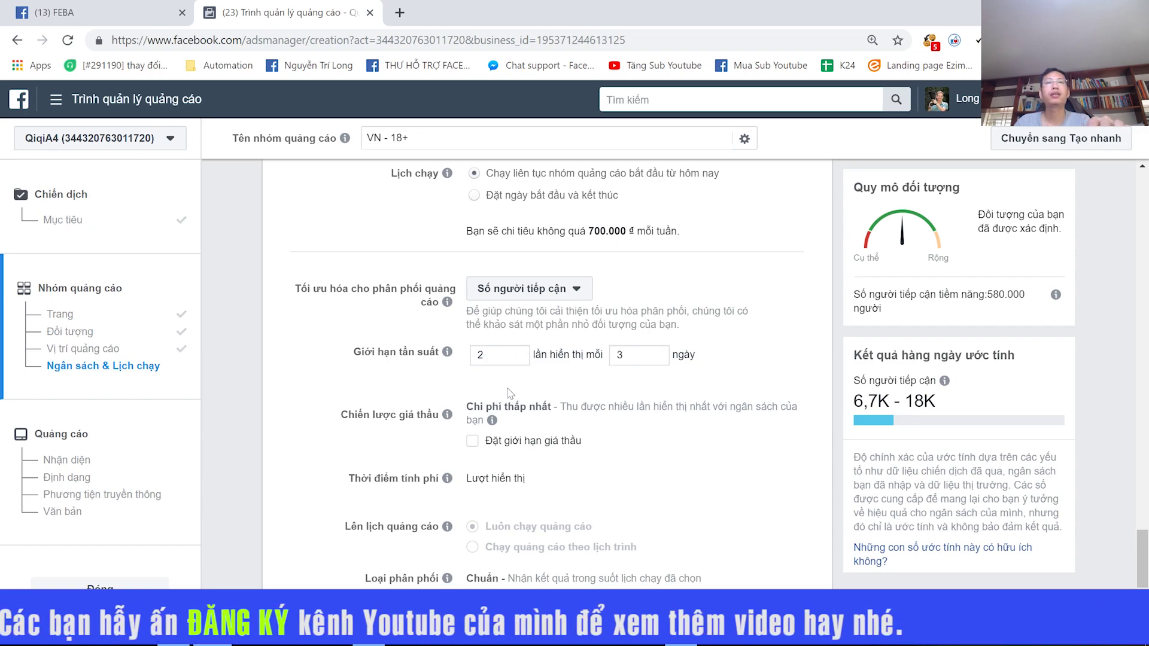
scroll(502, 392, down, 2)
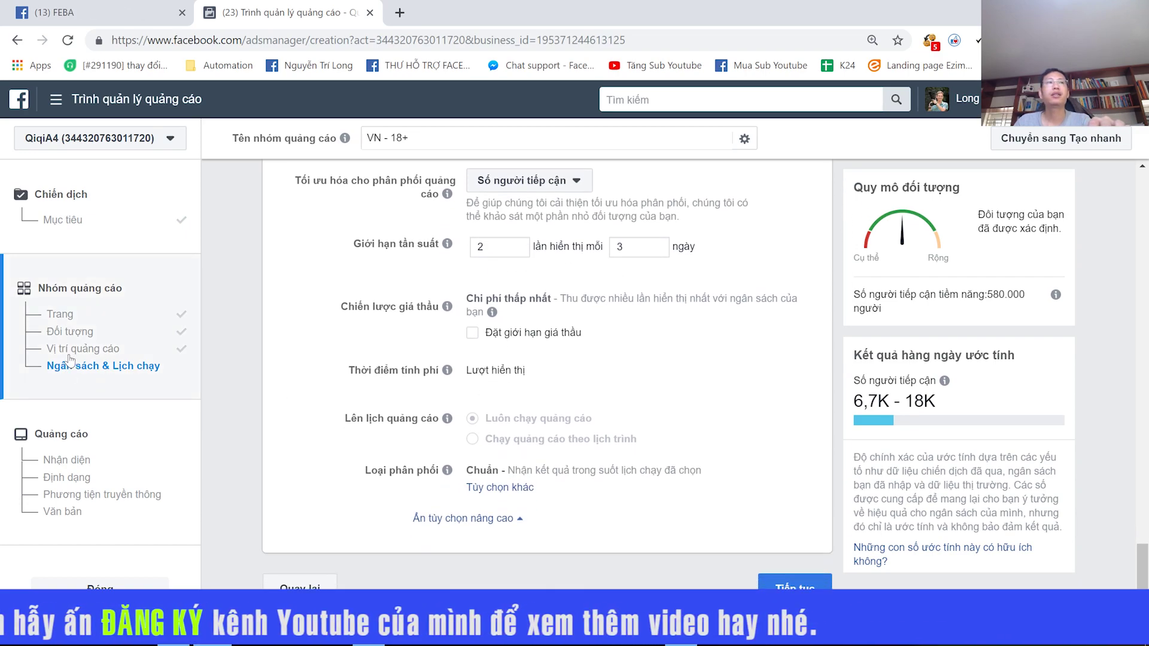
scroll(581, 425, up, 1)
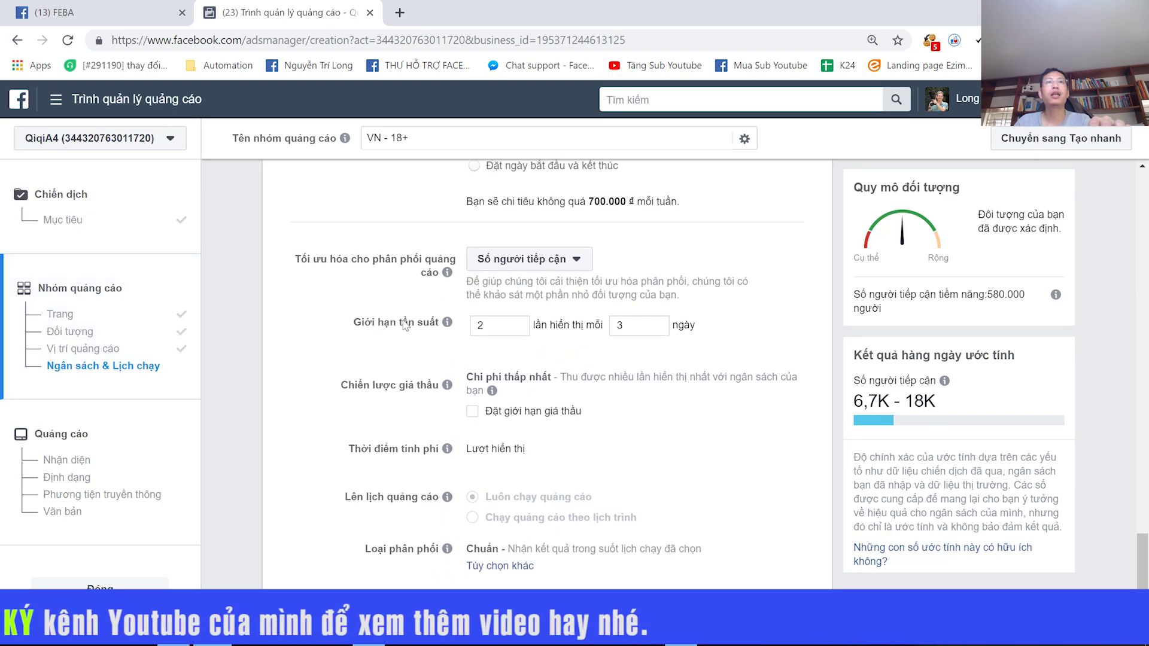
scroll(580, 425, down, 1)
click(765, 584)
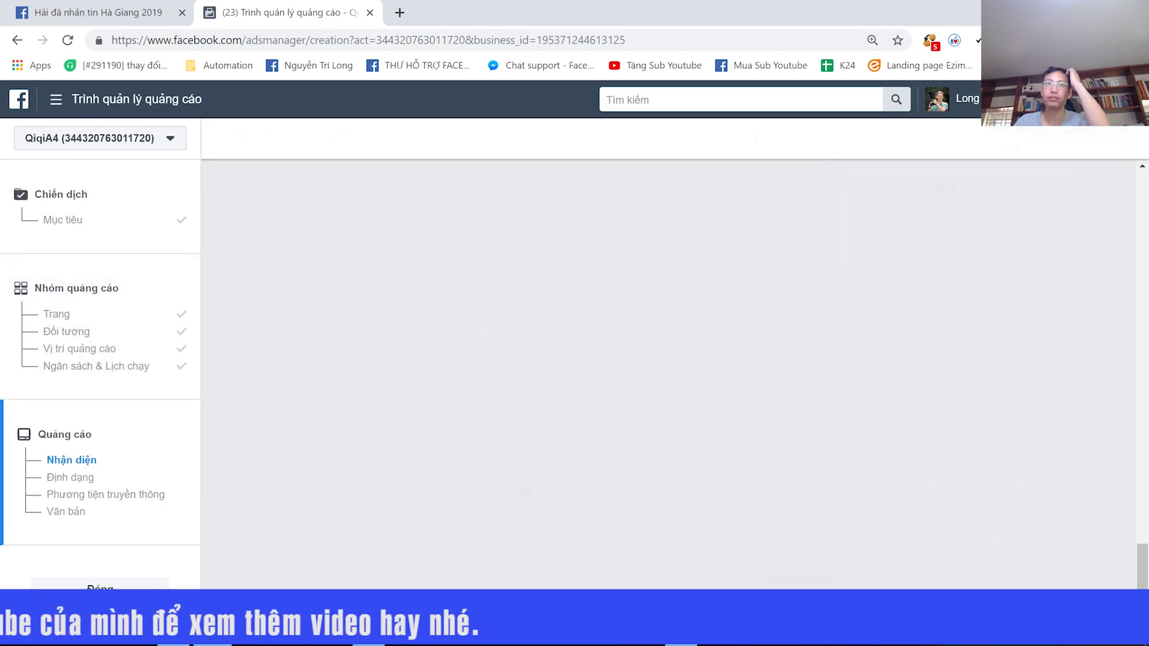
Step: Switch the ad from creating a new one to Sử dụng bài viết có sẵn
scroll(652, 360, down, 1)
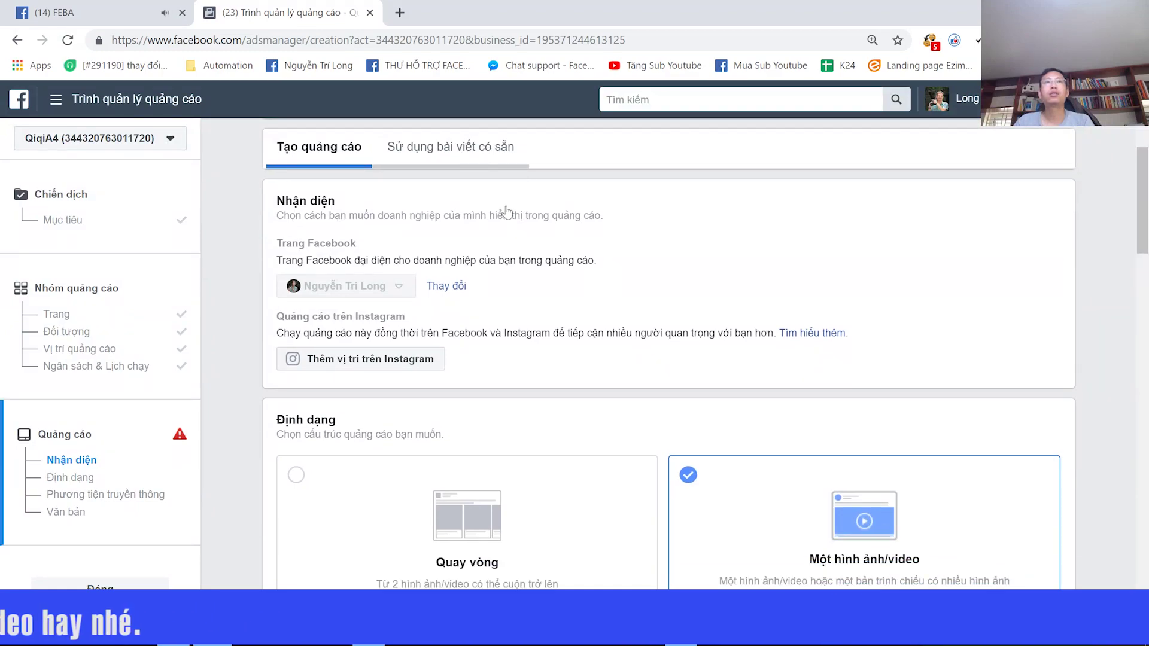
click(468, 157)
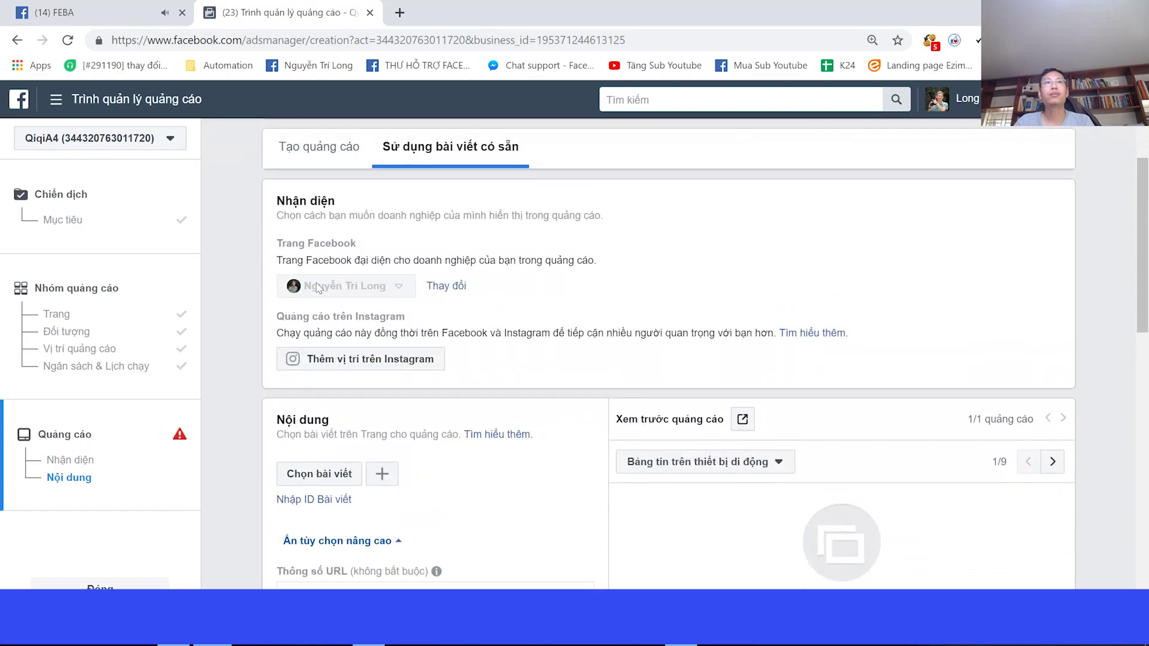
scroll(331, 371, down, 1)
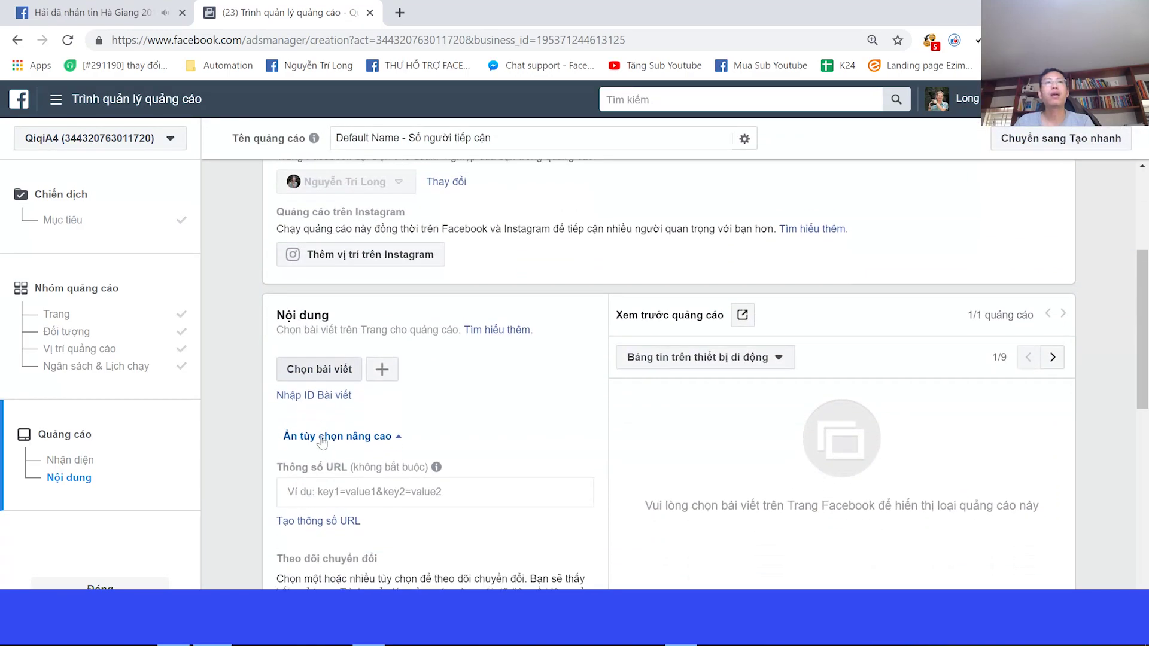
Step: Browse the Facebook Page's existing posts available for the ad and close the list without choosing one
scroll(326, 442, down, 1)
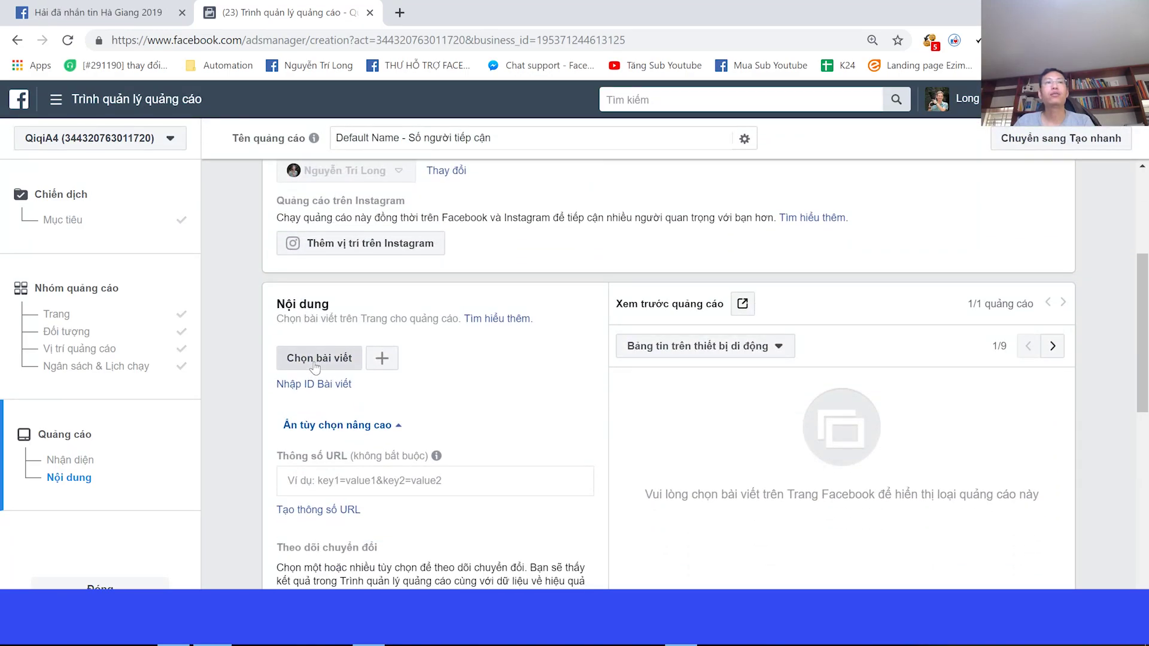
click(318, 359)
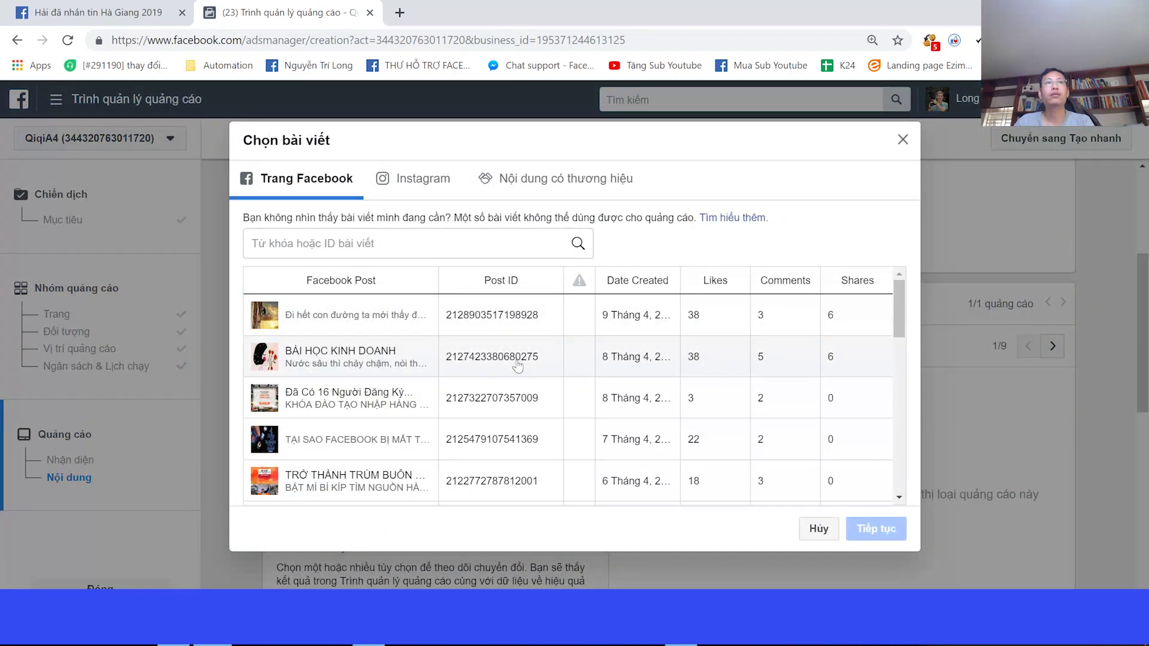
scroll(517, 370, down, 1)
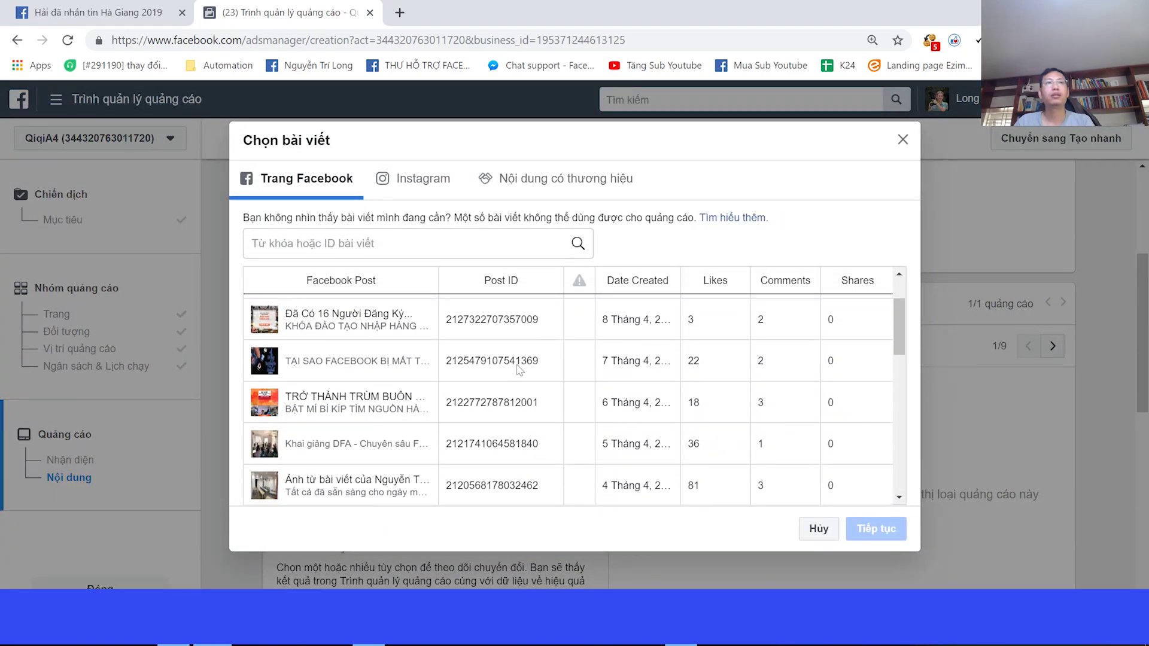
scroll(520, 369, down, 5)
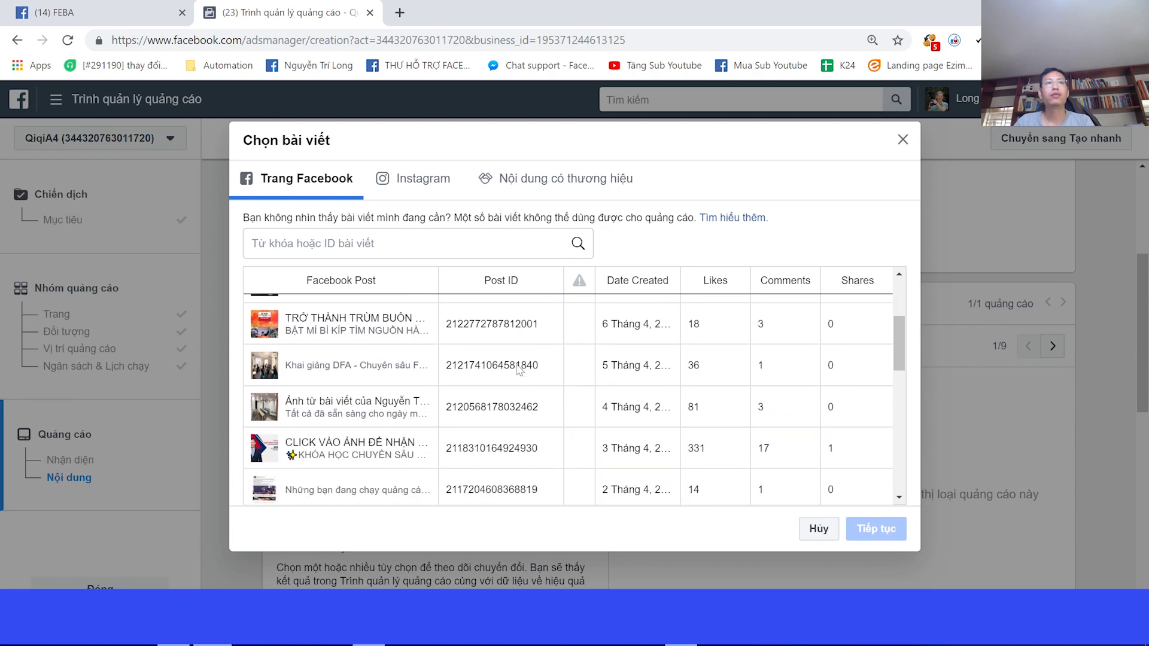
scroll(596, 409, down, 4)
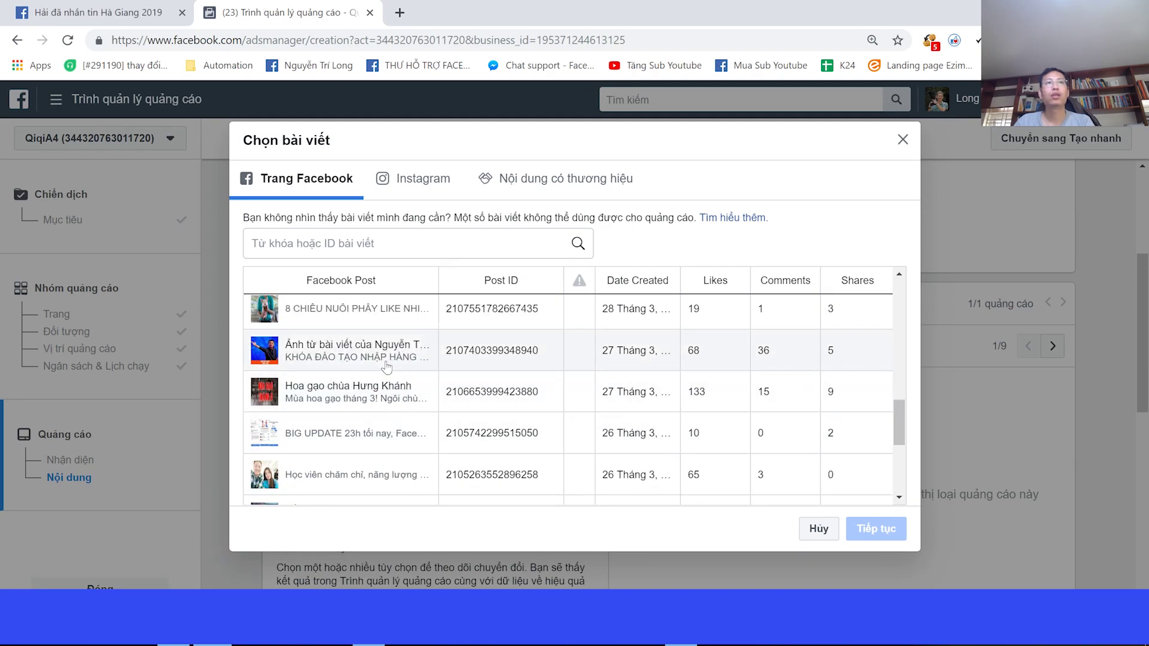
click(819, 529)
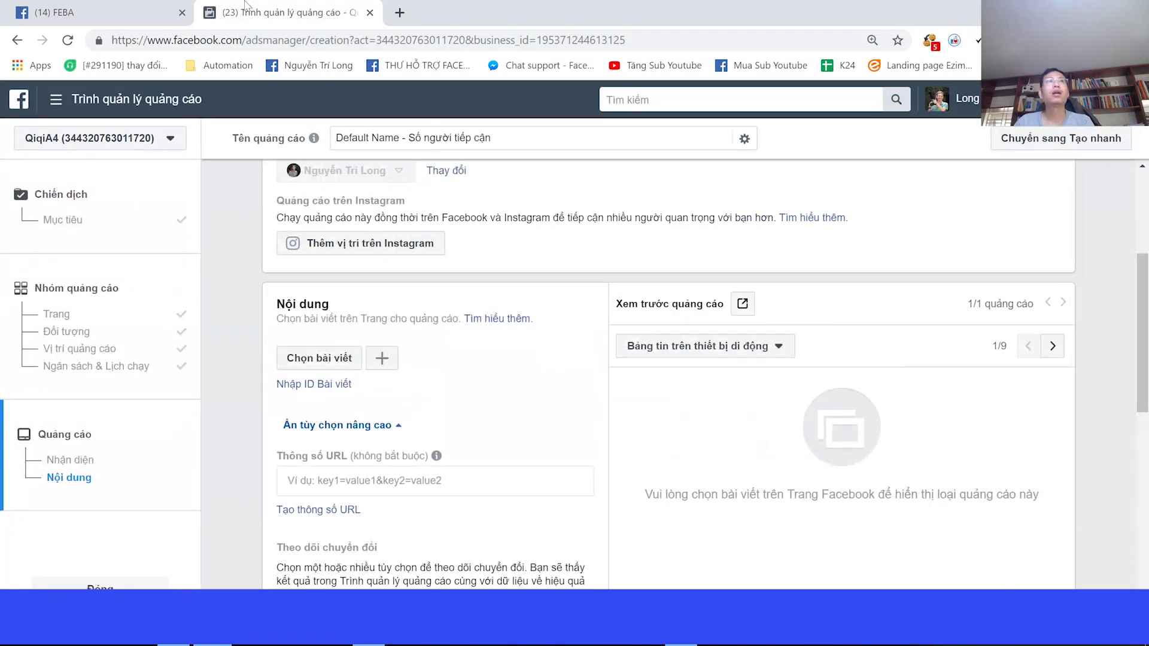
Step: Switch to the other Facebook browser tab and go through the home page to the advertiser's own Page
click(99, 12)
click(1044, 187)
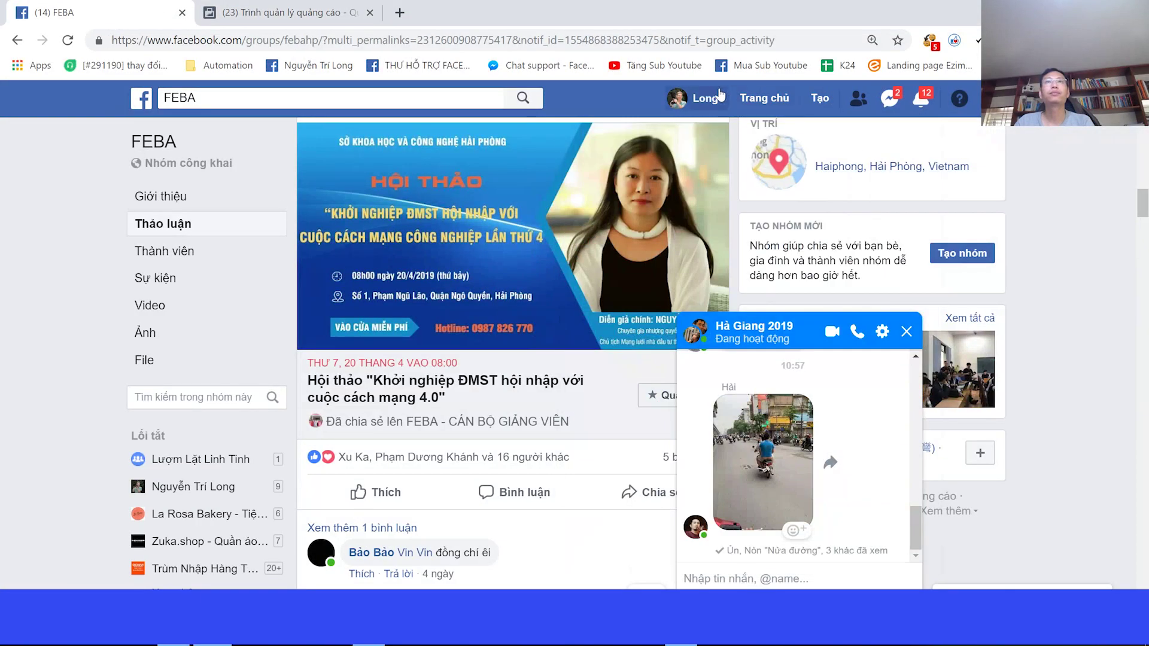
click(759, 99)
click(819, 326)
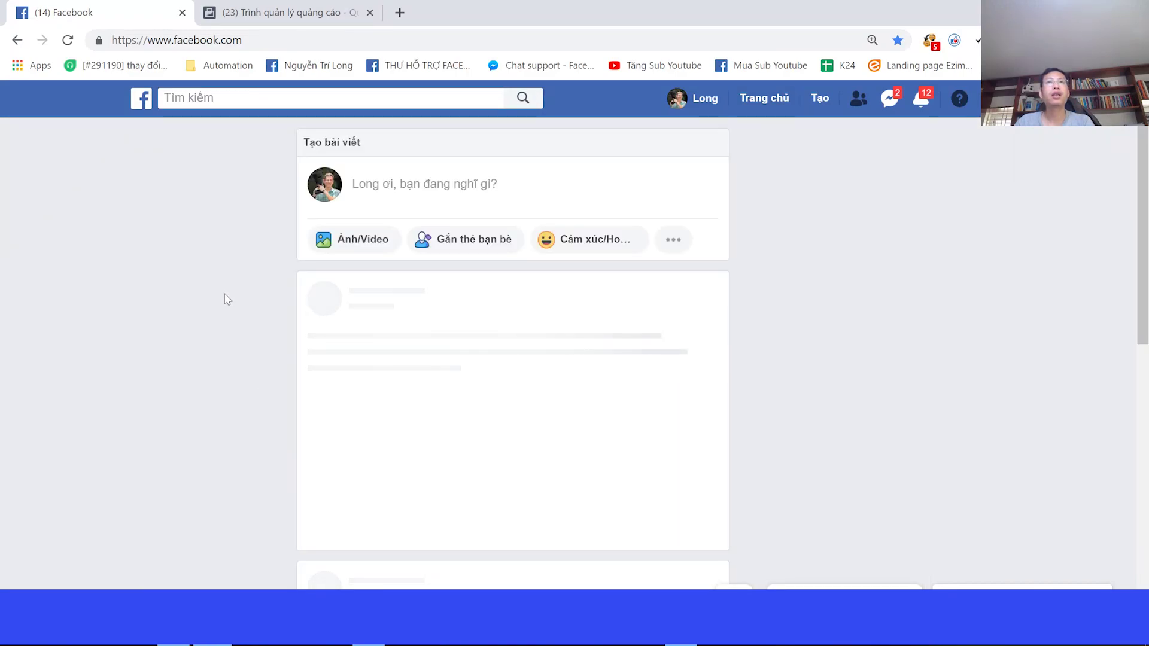
click(201, 305)
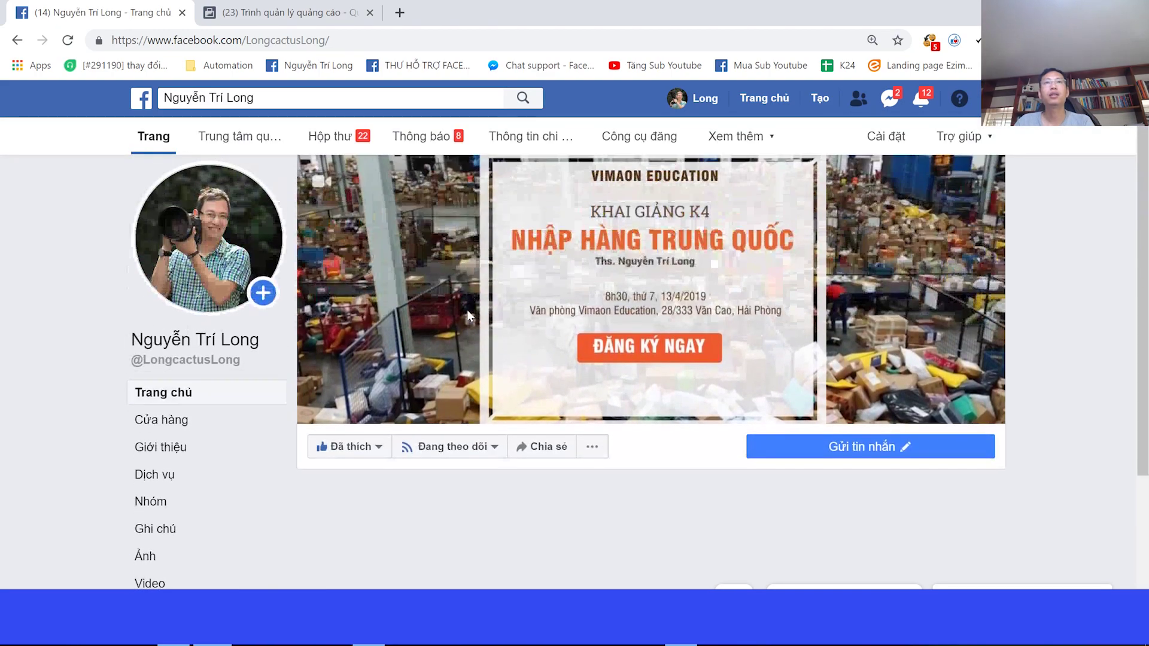
Step: Find the pinned 4 tháng 3 post "KHAI GIẢNG KHÓA 4 - NHẬP HÀNG TRUNG QUỐC" on the Page and open it separately
scroll(499, 301, down, 10)
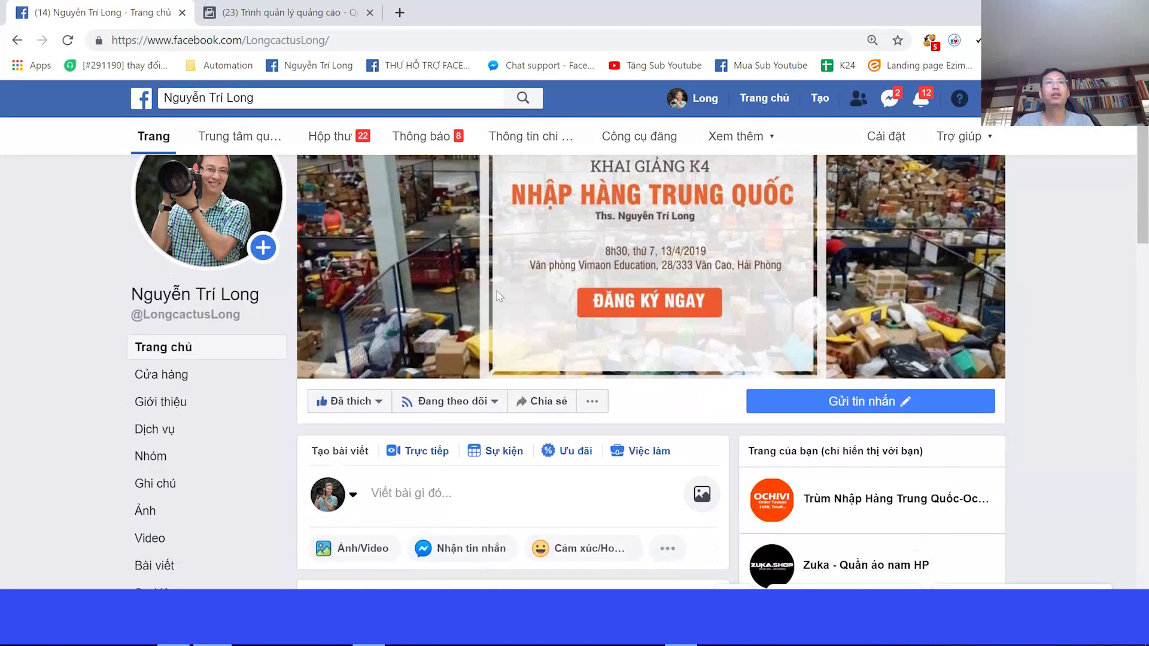
scroll(587, 407, up, 5)
scroll(587, 419, down, 8)
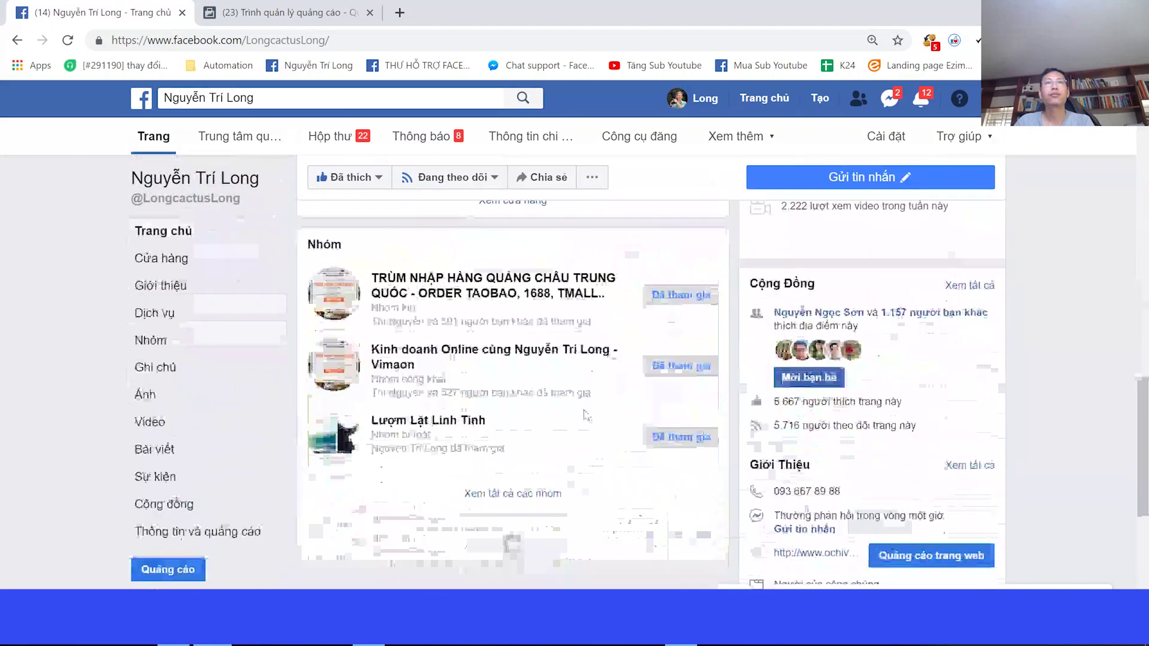
scroll(586, 420, up, 3)
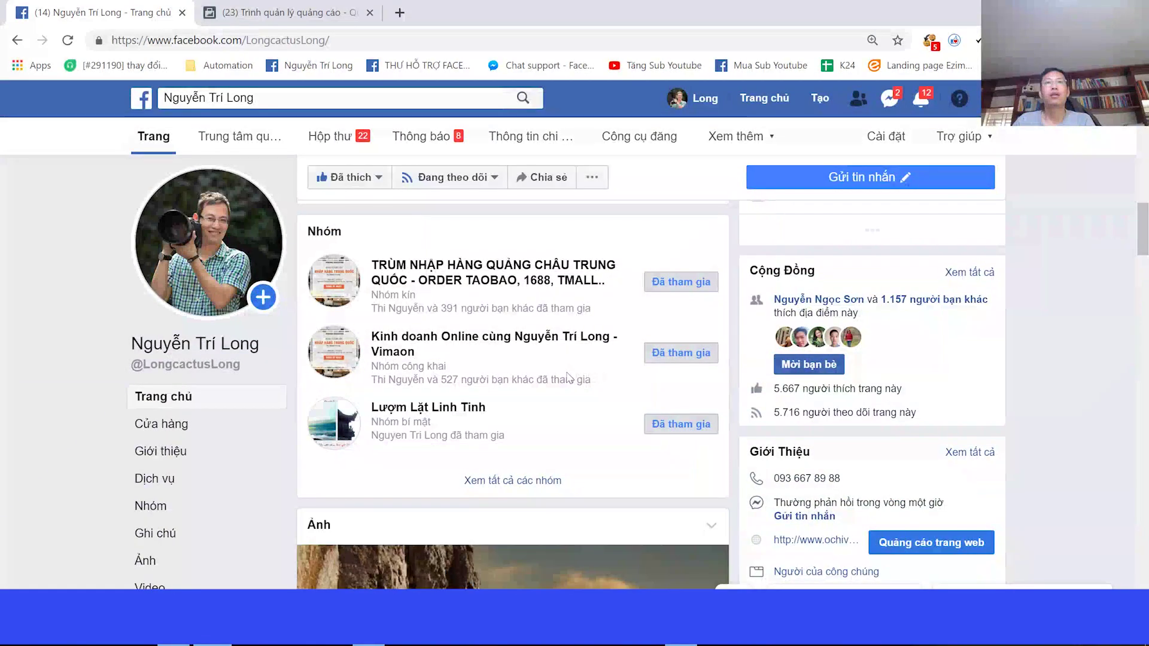
scroll(554, 367, down, 12)
scroll(553, 367, down, 10)
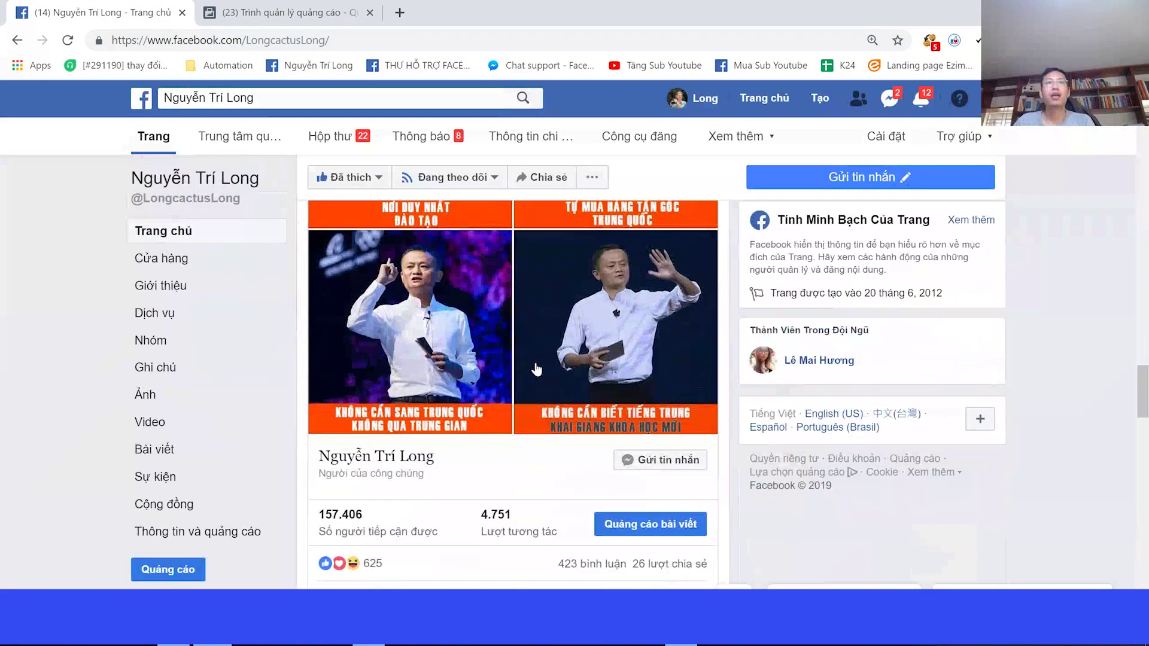
scroll(534, 366, up, 7)
scroll(534, 366, up, 10)
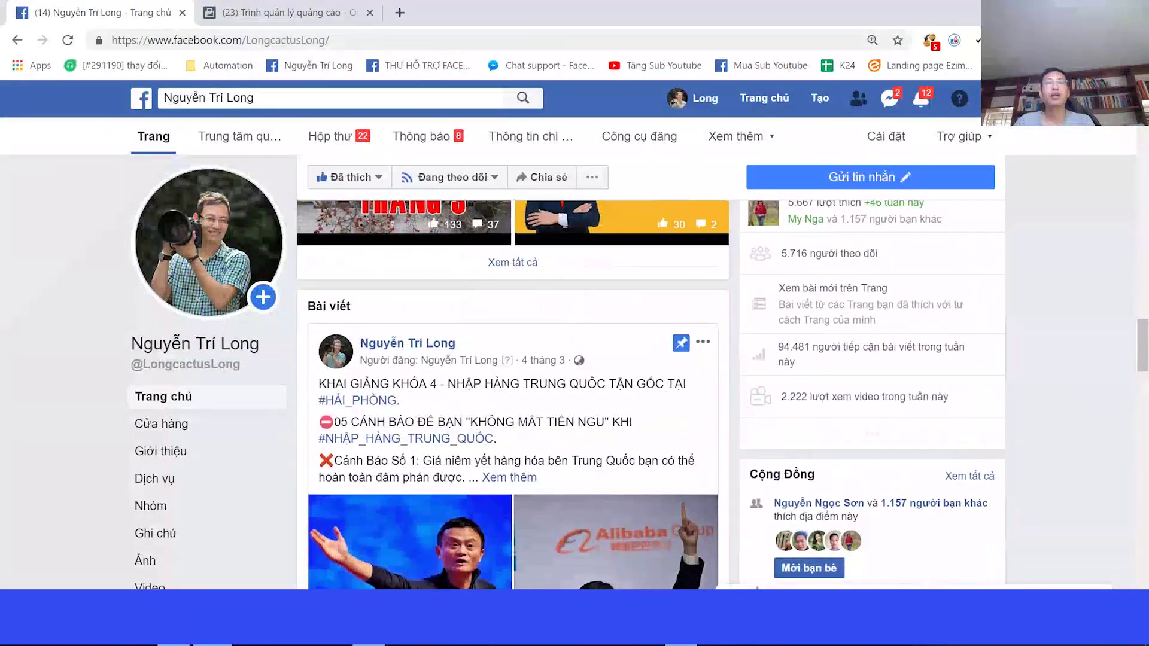
scroll(506, 397, down, 12)
scroll(506, 397, up, 4)
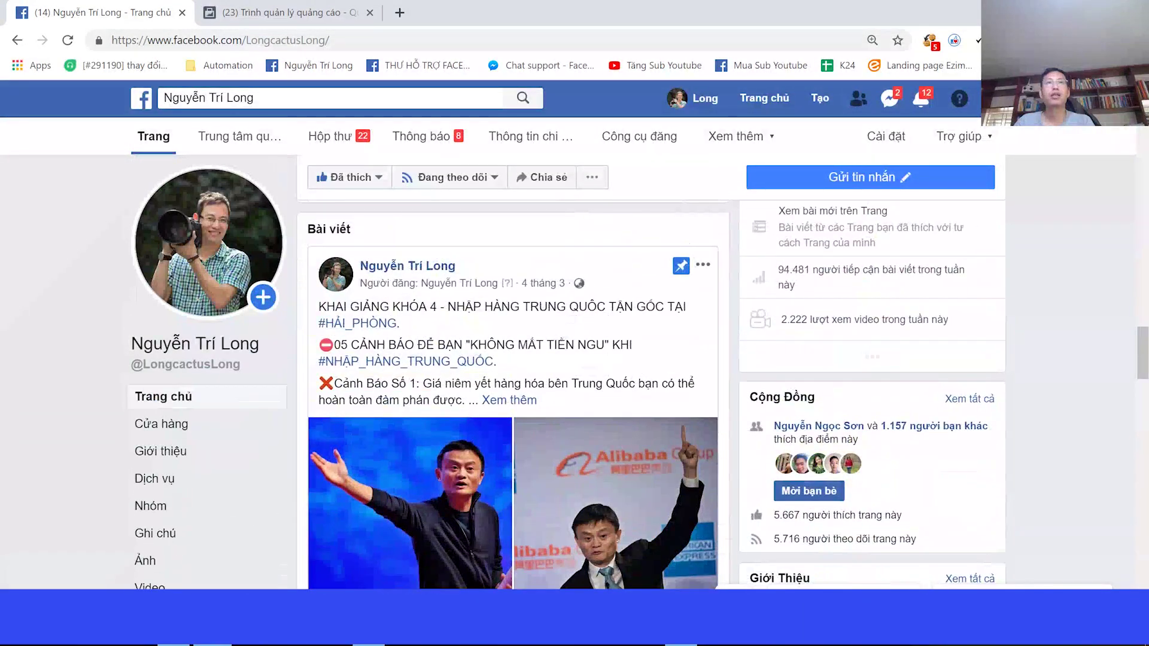
scroll(538, 349, down, 6)
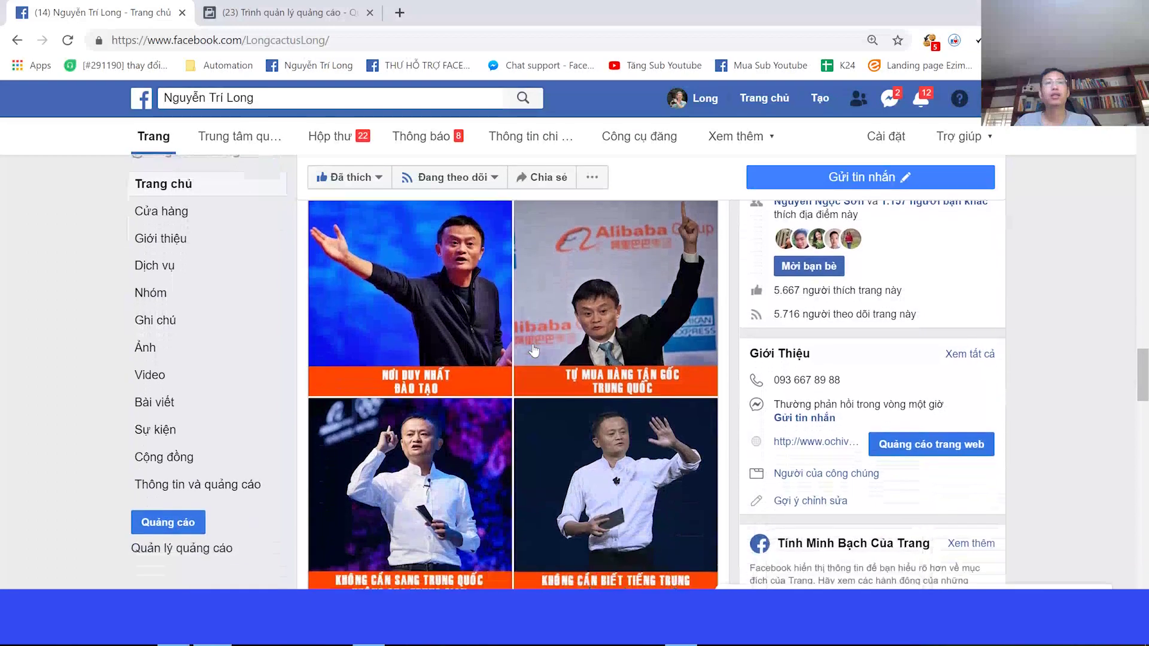
scroll(538, 349, up, 8)
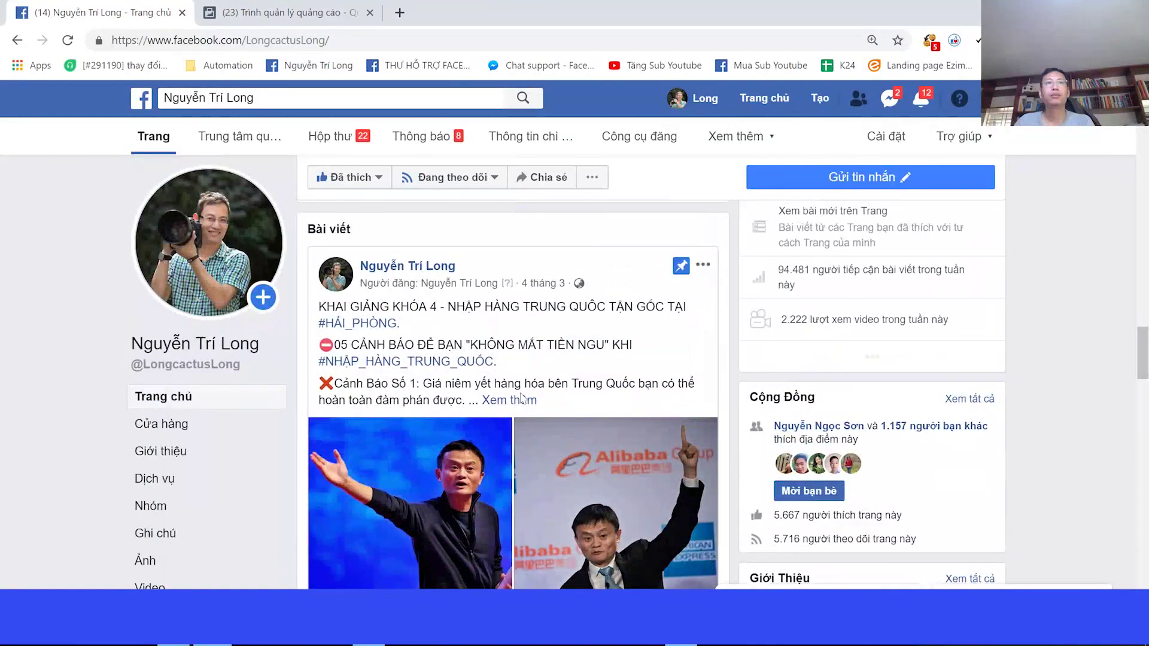
click(546, 286)
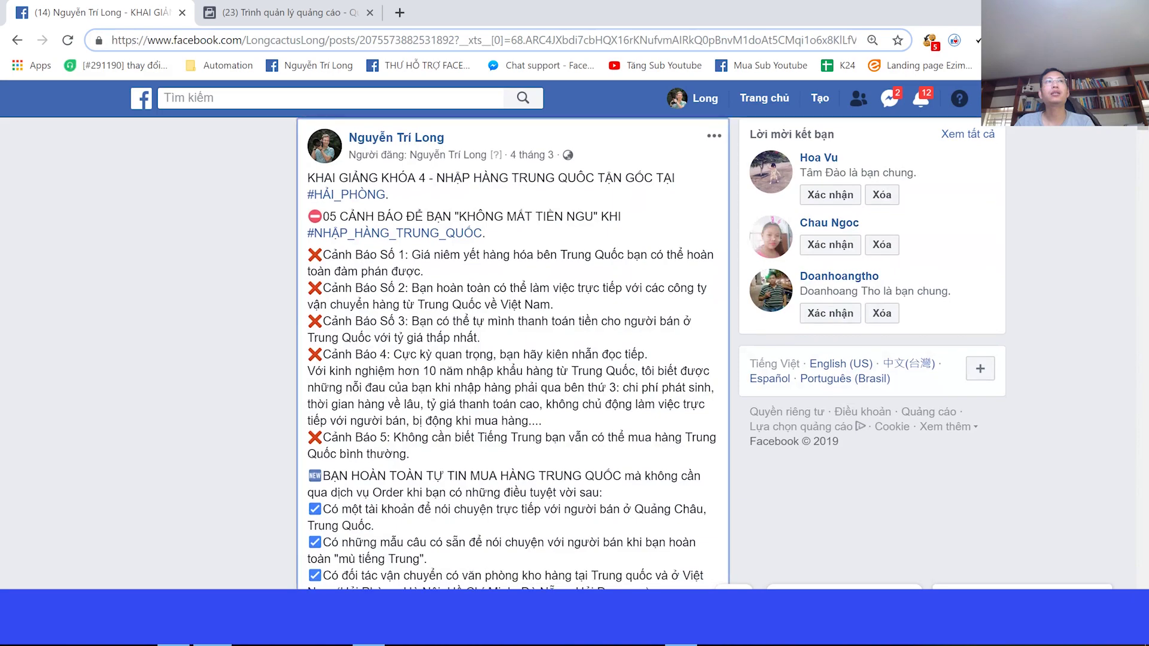
drag(111, 40, 706, 27)
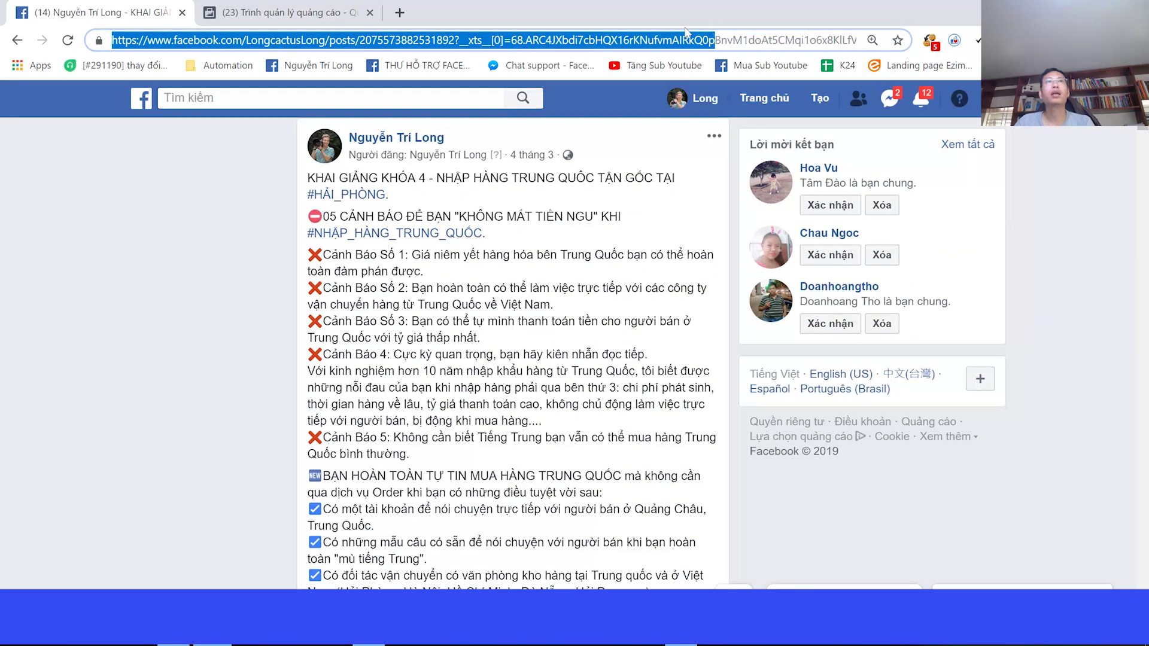
click(347, 40)
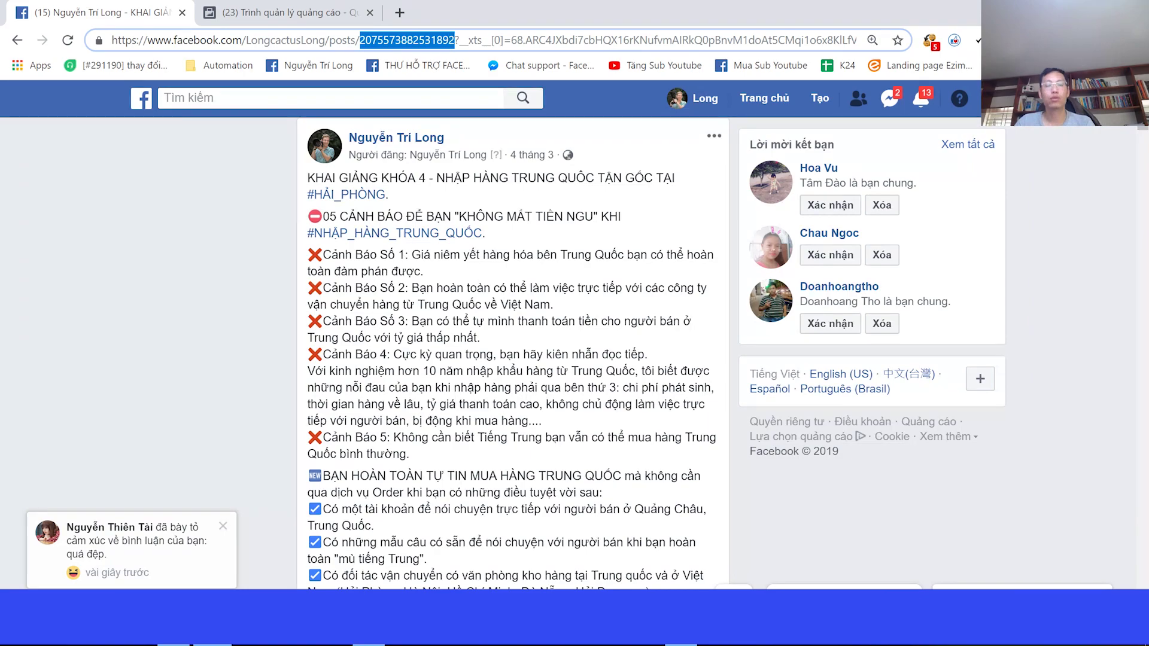
click(291, 12)
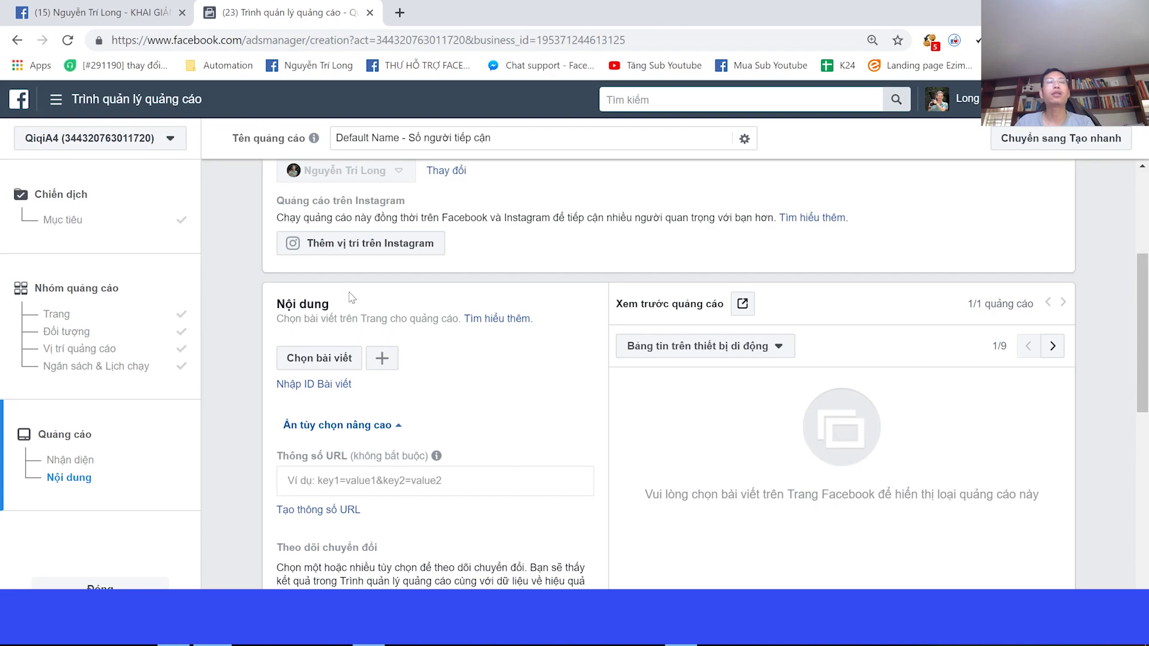
scroll(352, 298, down, 1)
click(317, 306)
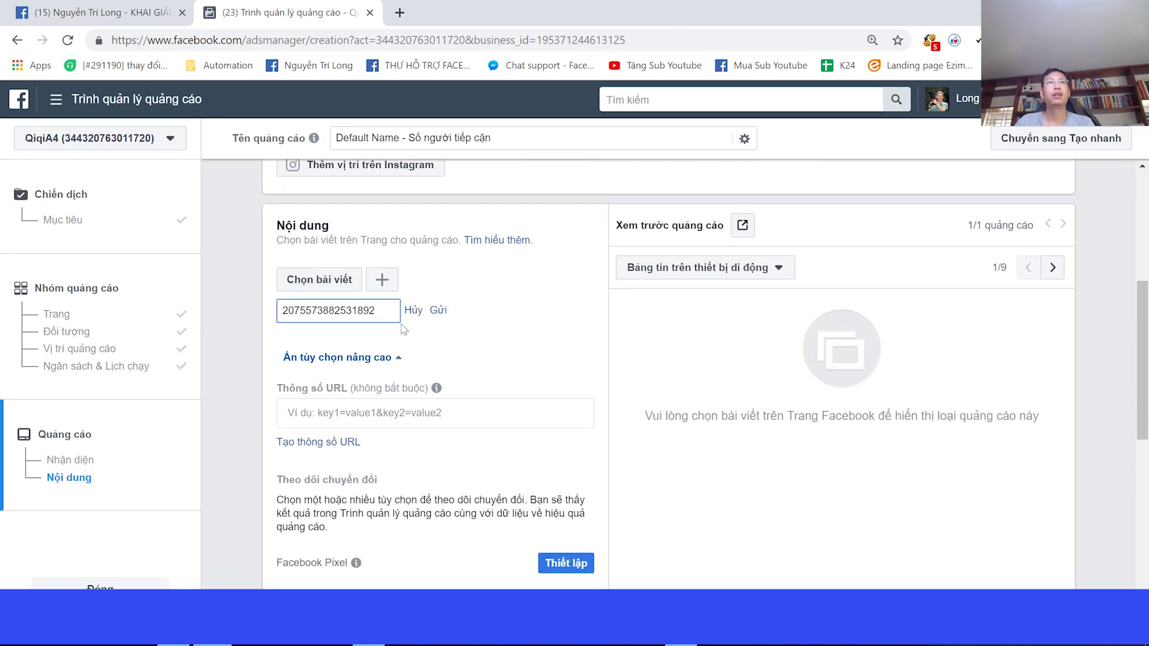
click(438, 311)
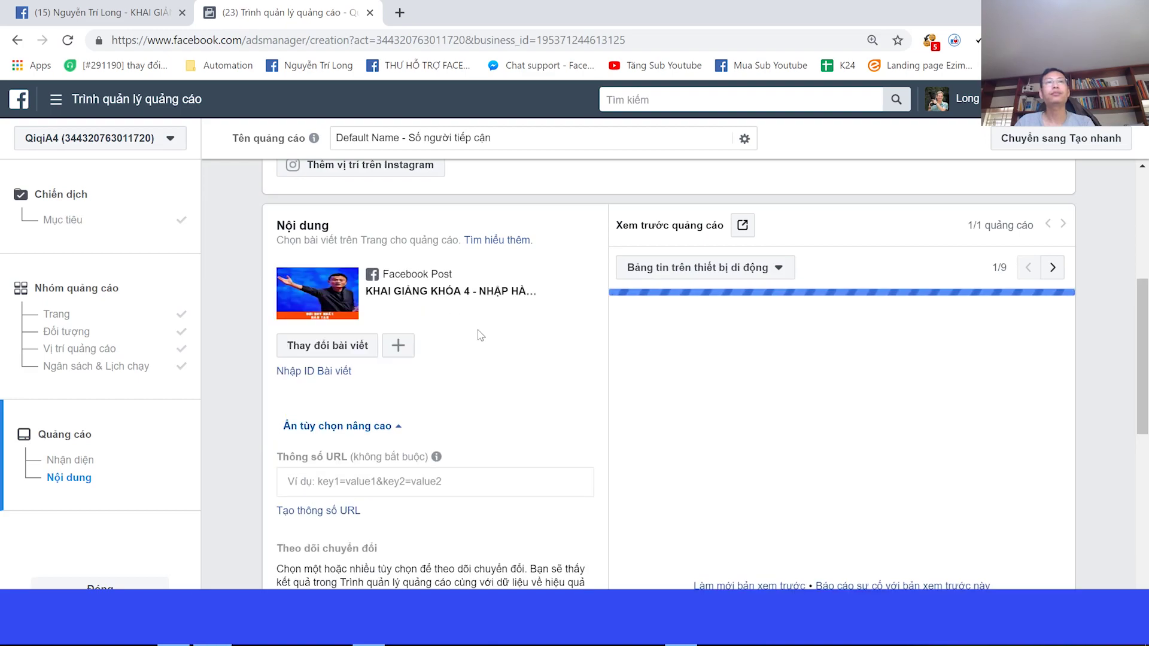
Step: Review the ad's placement previews in sequence, from the mobile news feed through to Hộp thư Messenger
scroll(703, 348, down, 1)
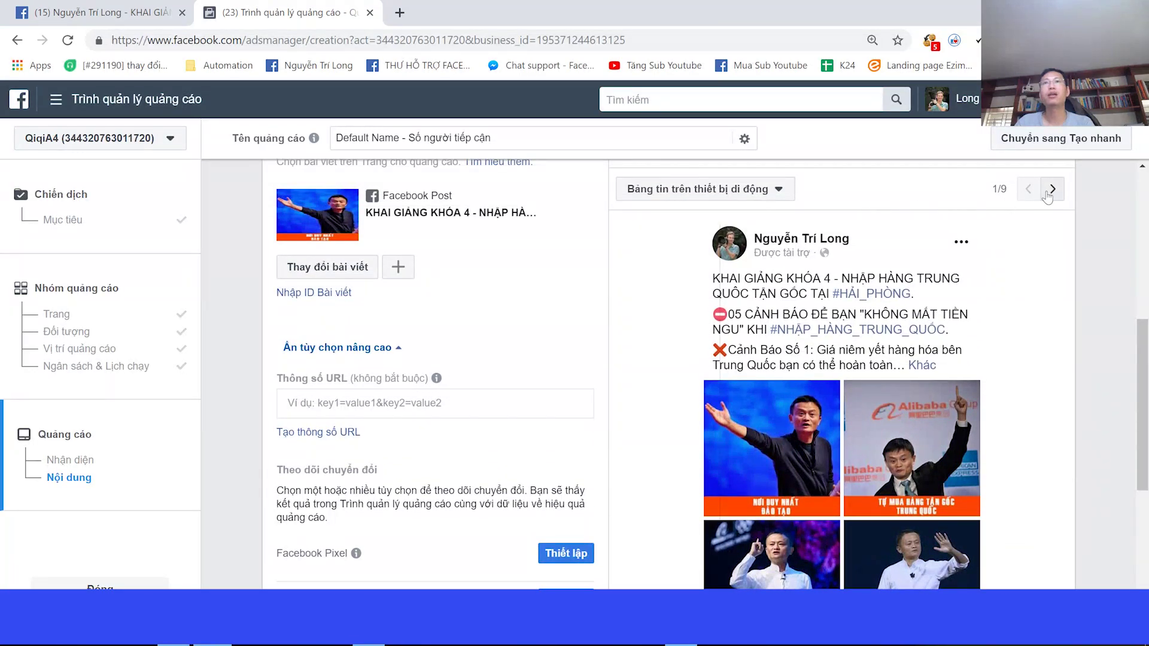
click(1052, 189)
click(1055, 192)
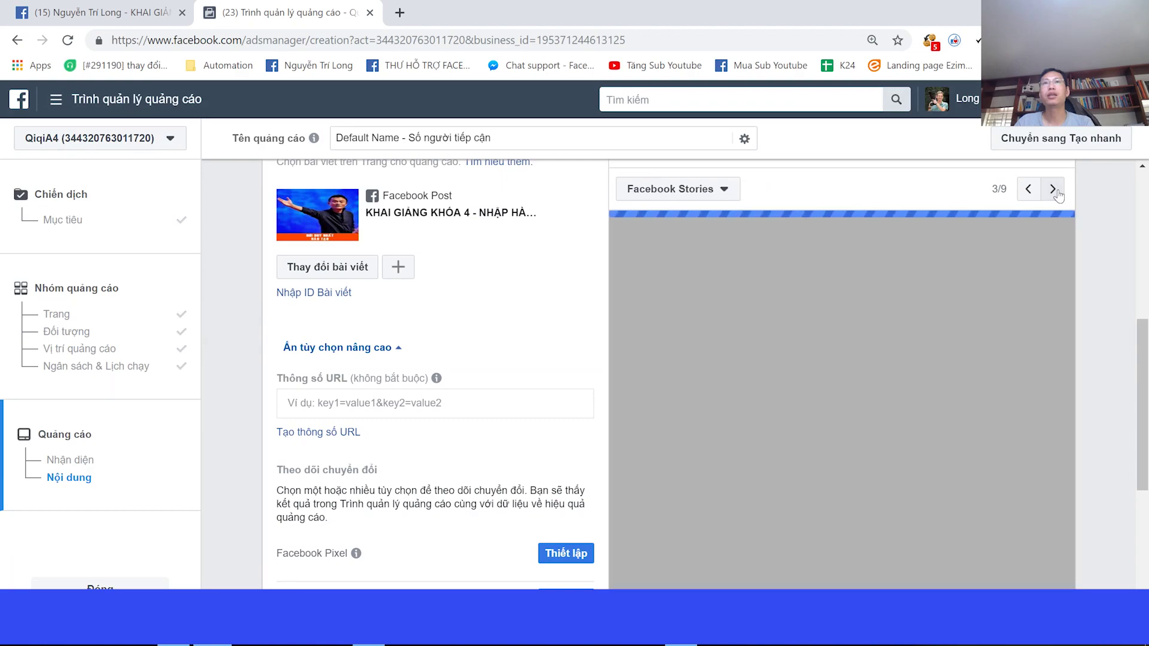
scroll(914, 353, down, 4)
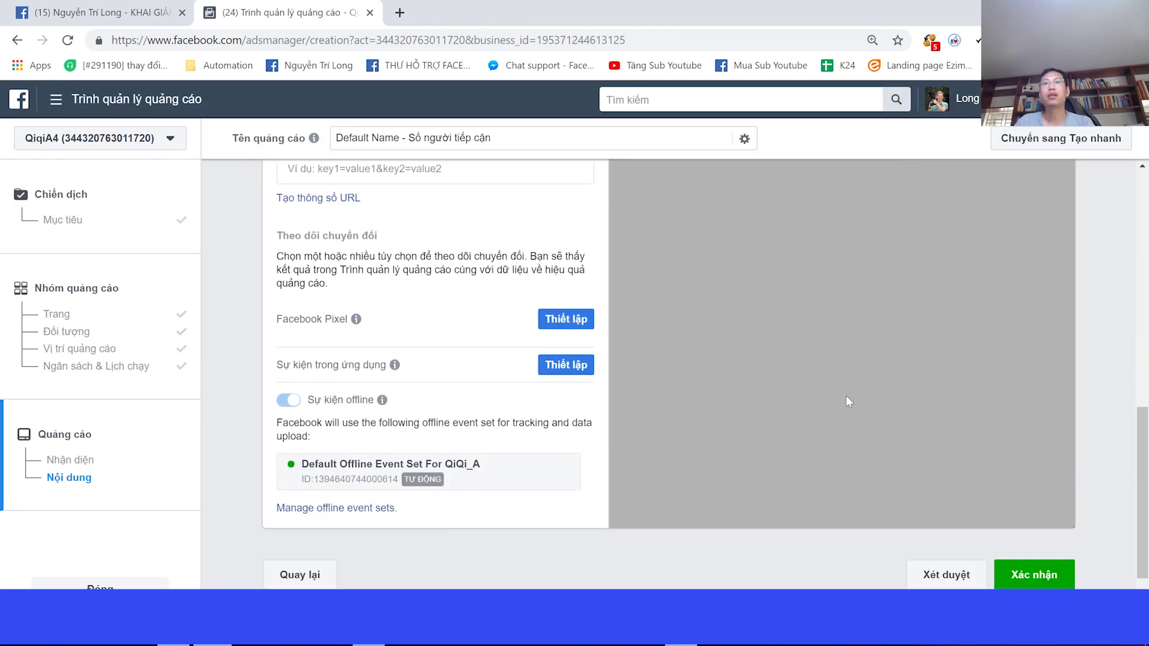
scroll(789, 346, up, 7)
click(1053, 346)
scroll(804, 398, down, 3)
scroll(905, 349, up, 1)
click(1053, 269)
click(1053, 268)
click(1053, 269)
click(1053, 268)
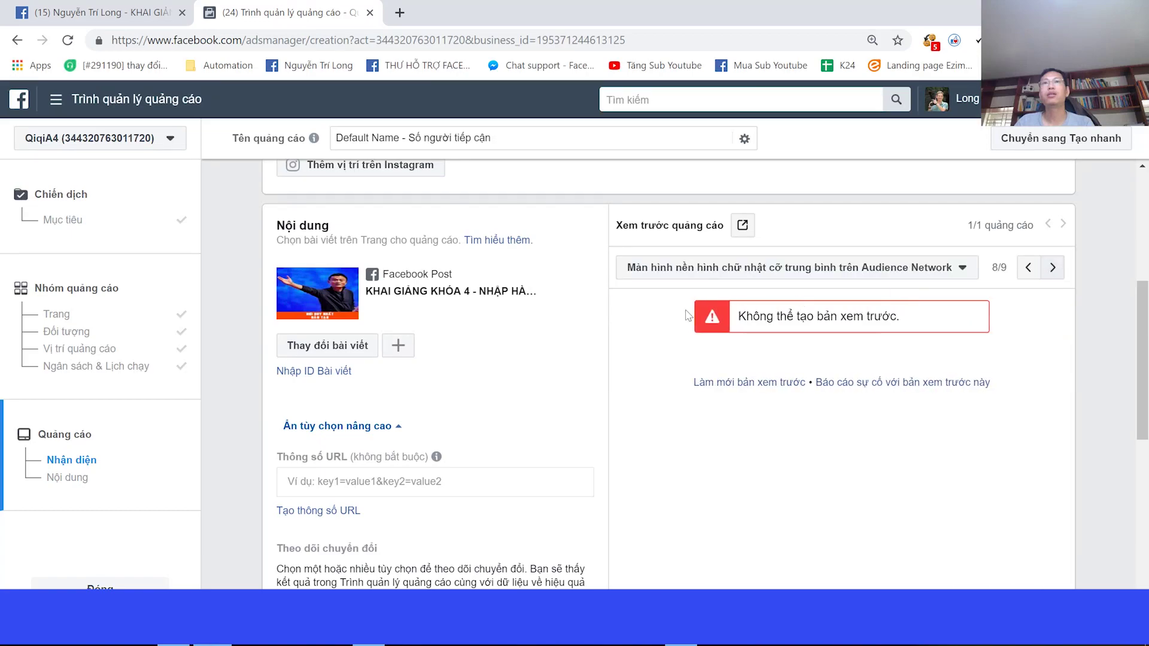
click(1053, 269)
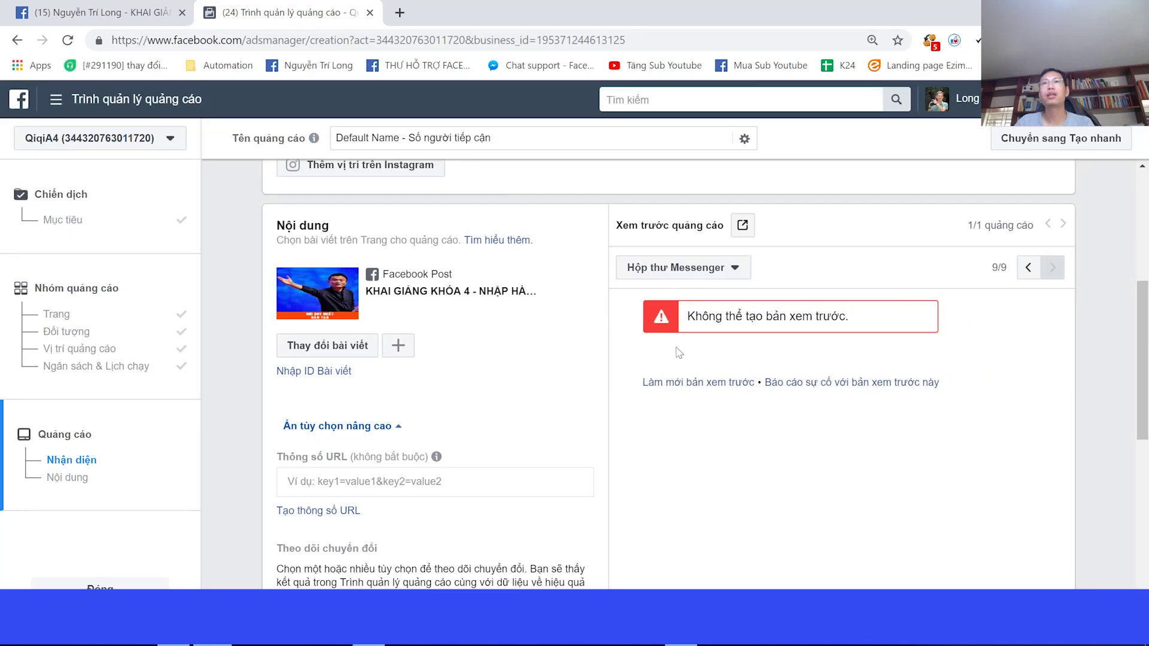
Step: Confirm the finished ad to publish the campaign and dismiss the publishing notification
scroll(721, 349, down, 3)
drag(769, 465, 700, 437)
scroll(673, 387, down, 3)
scroll(673, 387, down, 1)
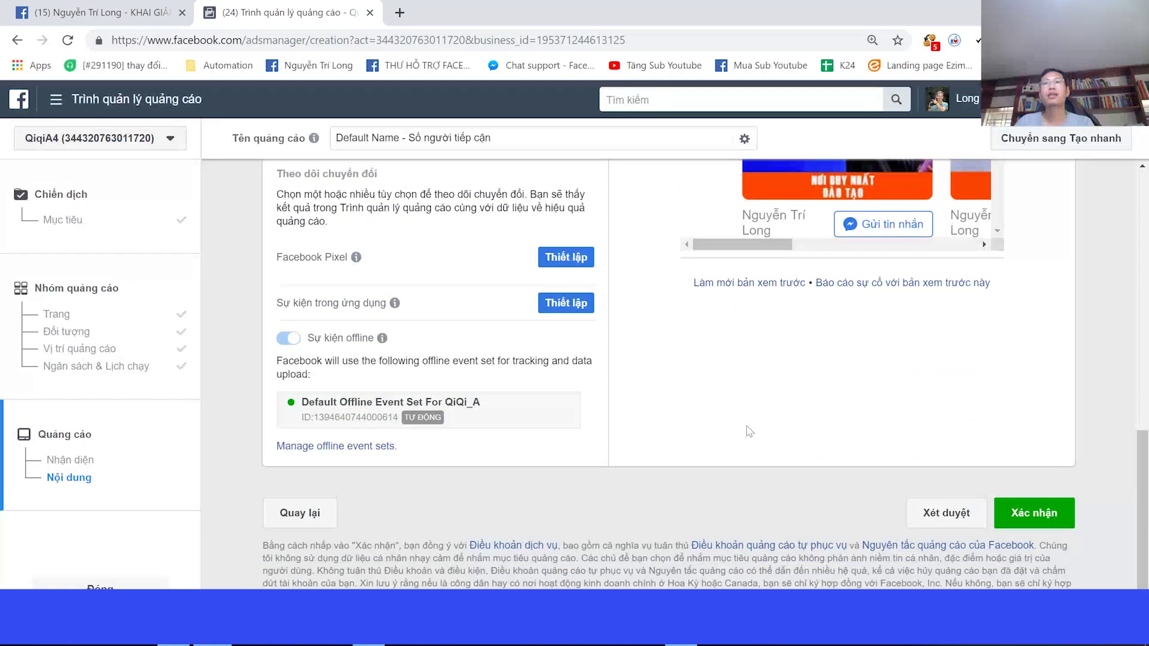
click(1035, 521)
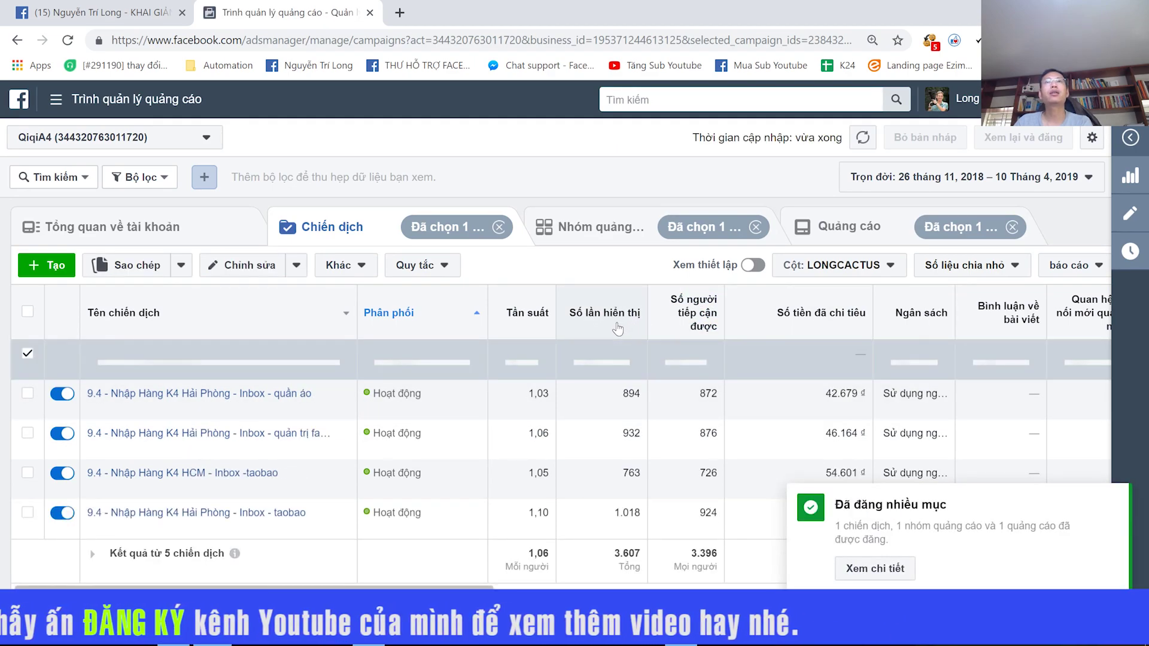
click(1113, 502)
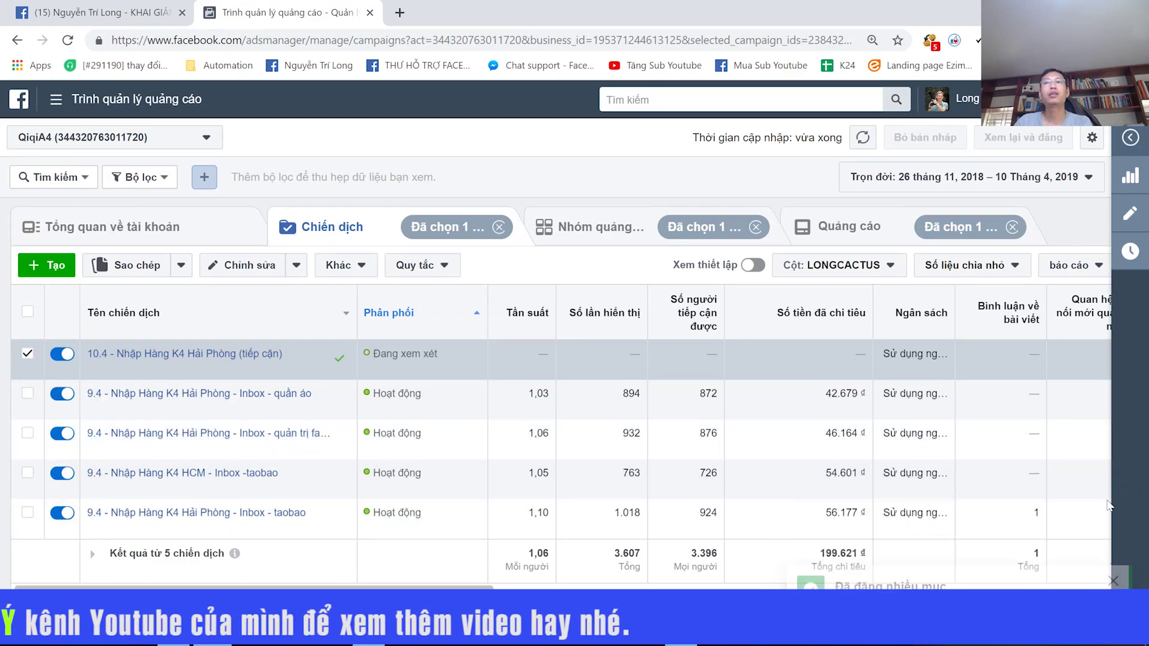